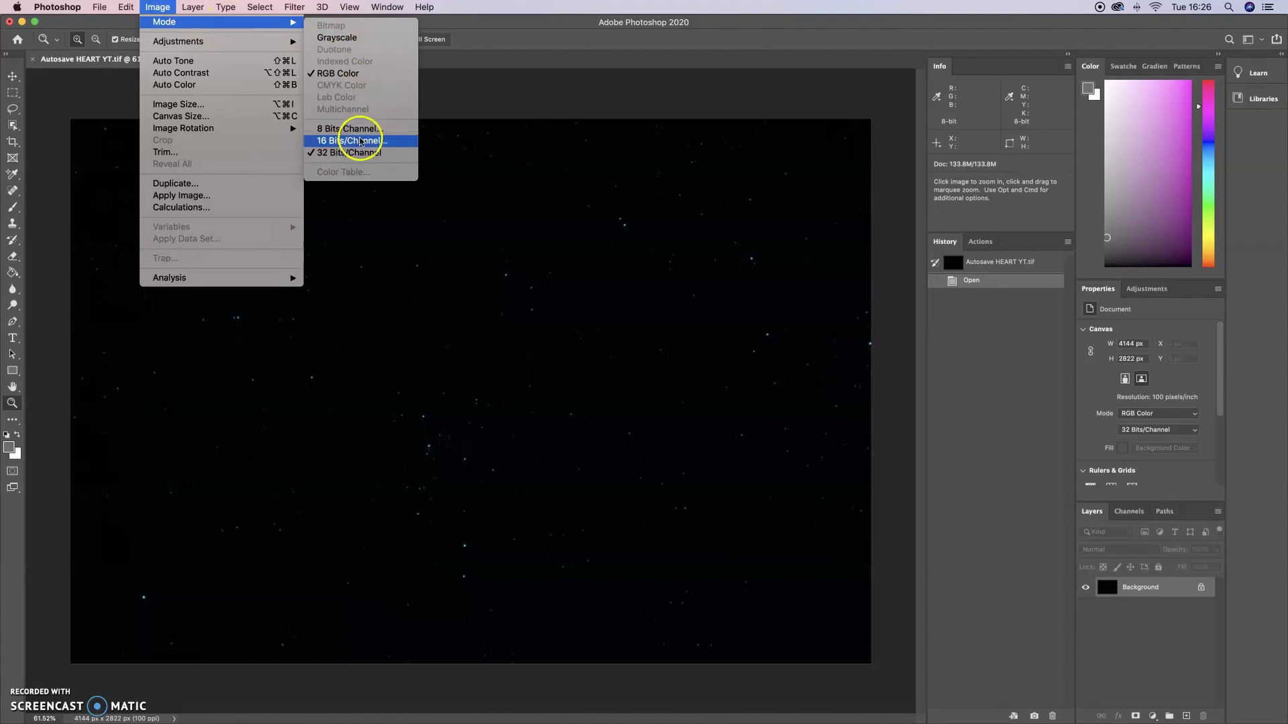
# Step: Convert the image to 16 bits per channel using the Exposure and Gamma toning method with default values
pyautogui.click(352, 140)
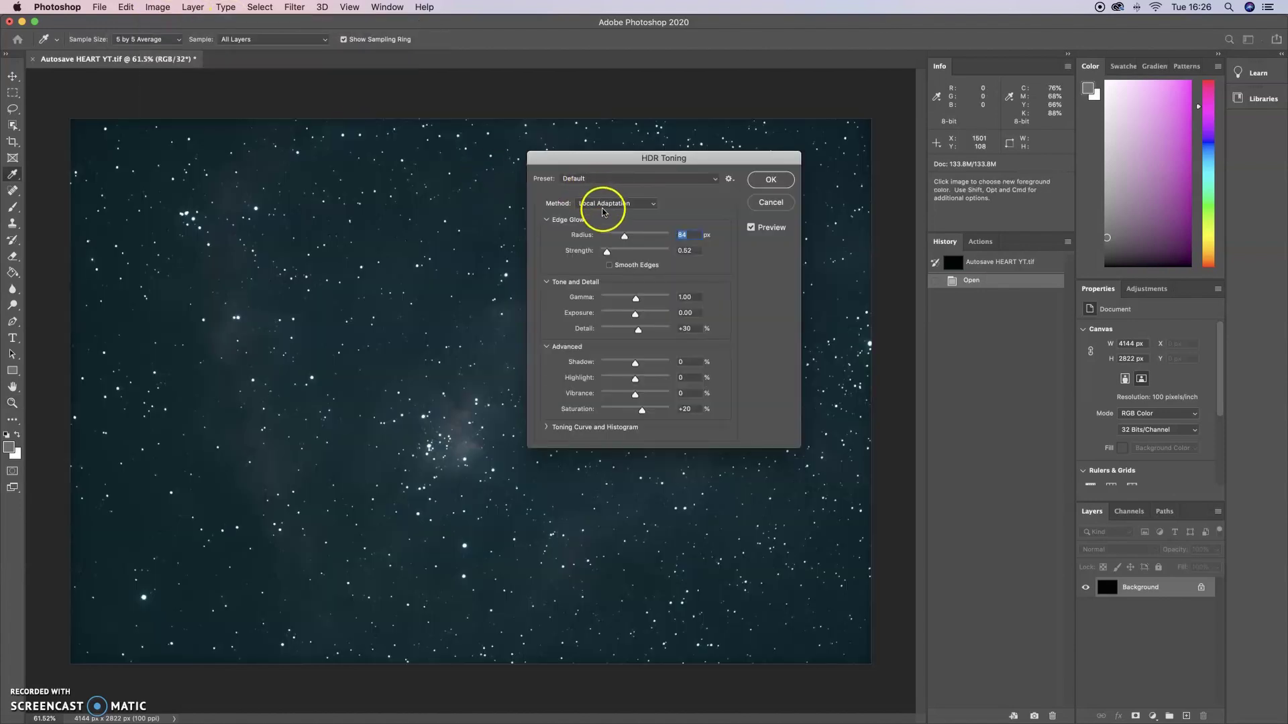
pyautogui.click(590, 204)
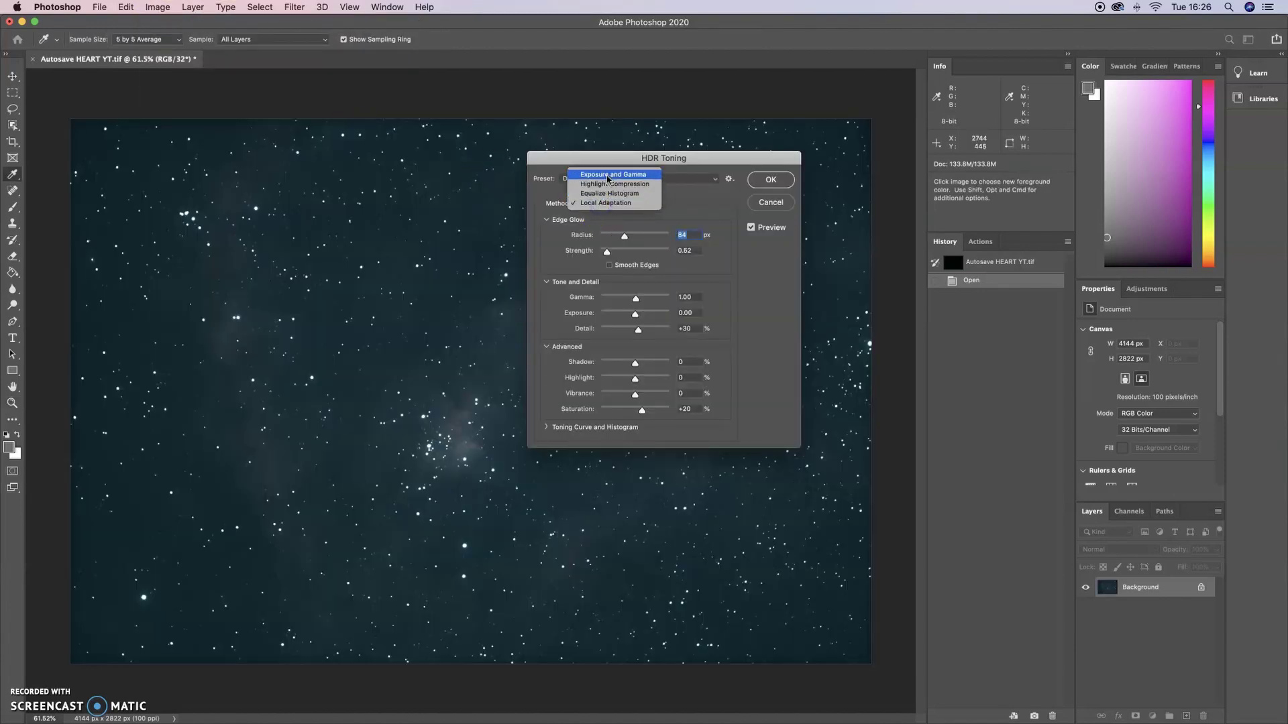
pyautogui.click(609, 176)
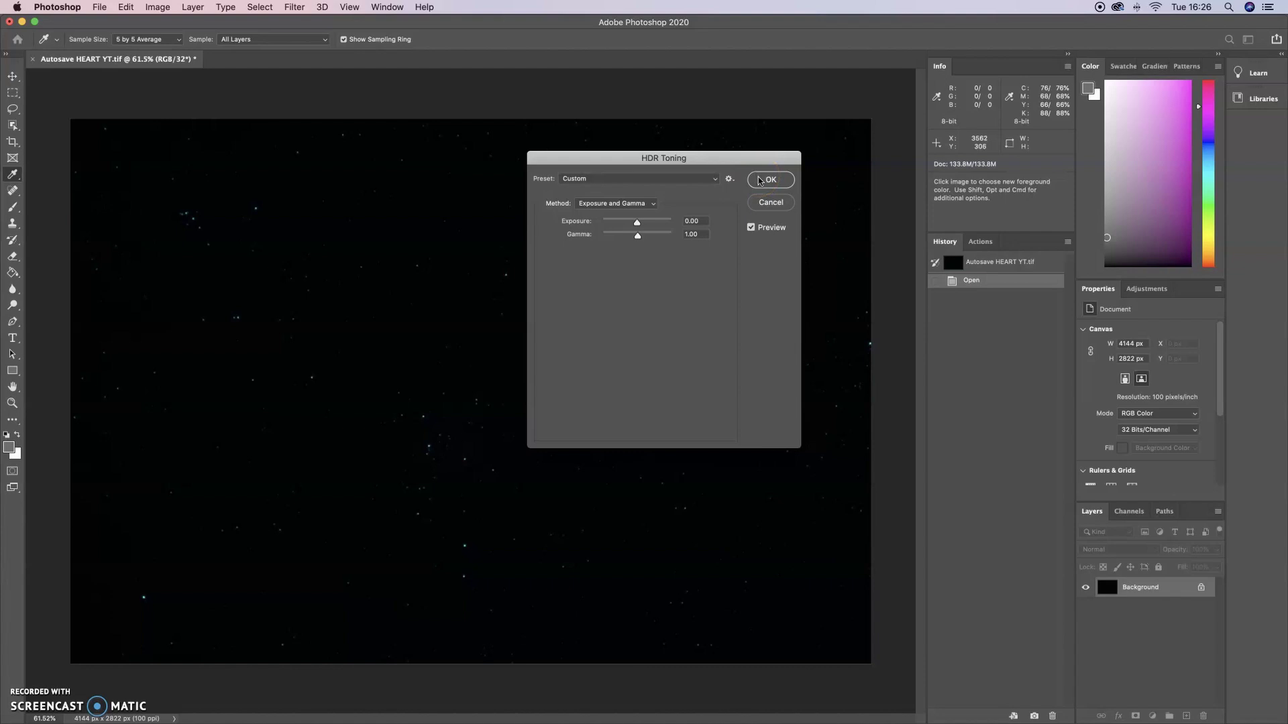
pyautogui.click(759, 179)
pyautogui.press('z')
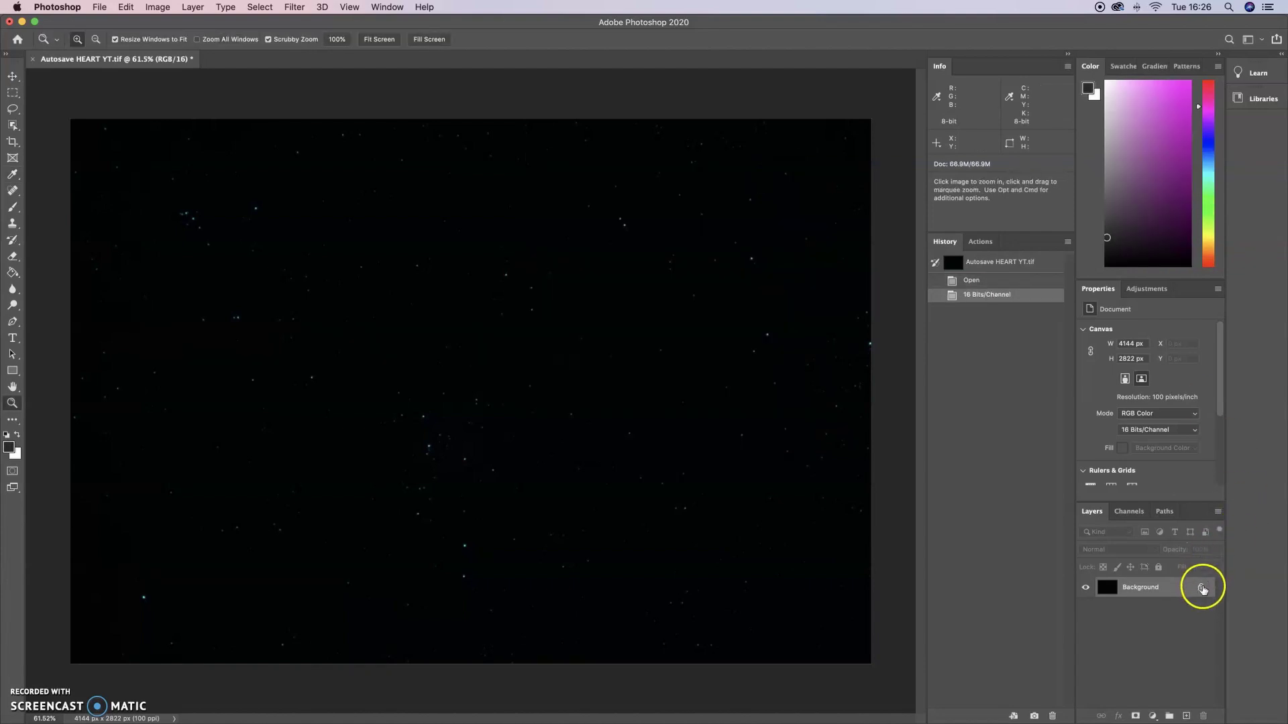
# Step: Unlock the Background layer and rename it STRETCH
pyautogui.click(1201, 589)
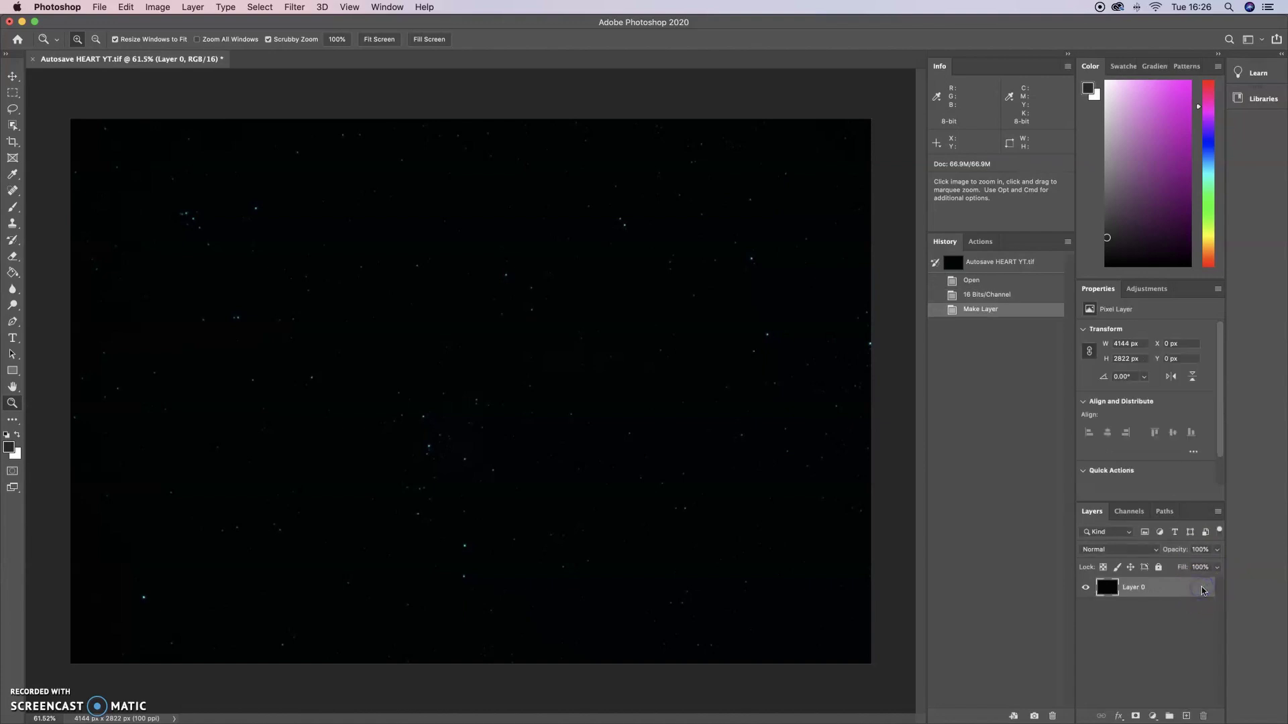
pyautogui.doubleClick(1133, 588)
pyautogui.write('STA')
pyautogui.write('ETCH')
pyautogui.press('Return')
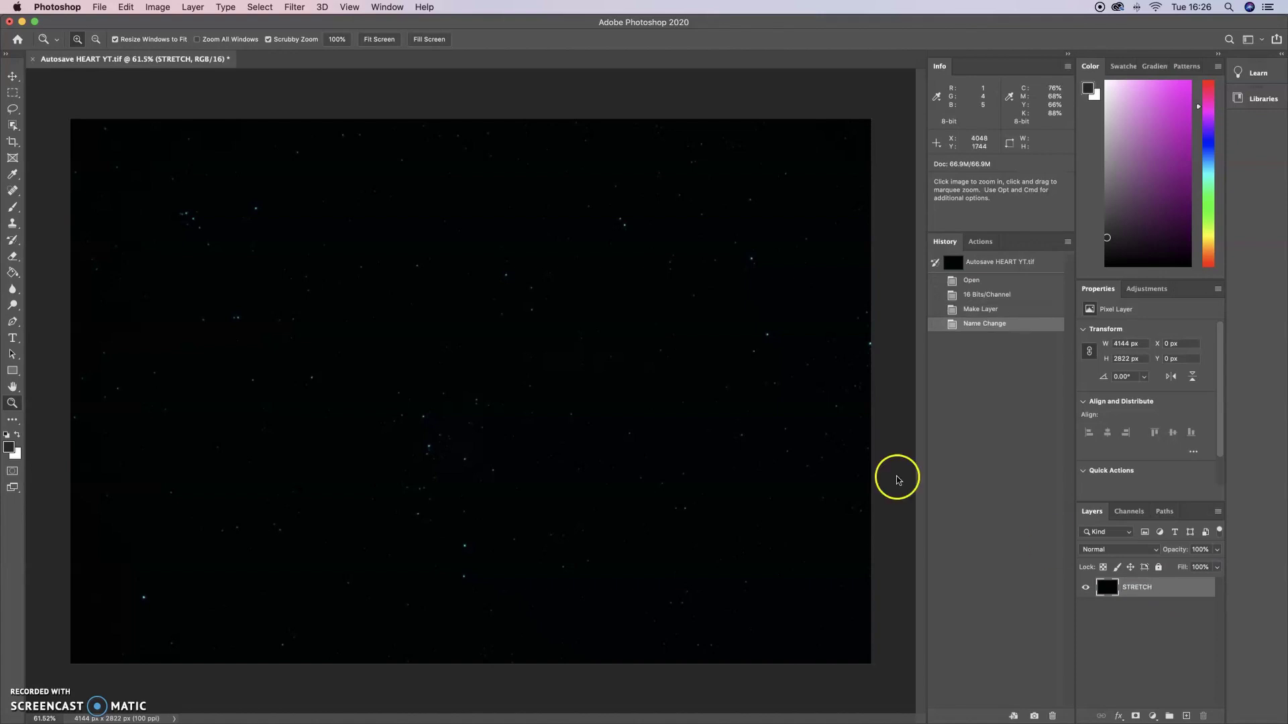
# Step: Brighten the STRETCH layer with a Curves adjustment, raising a shadow point at input 11 to output 30
pyautogui.click(157, 7)
pyautogui.moveTo(179, 42)
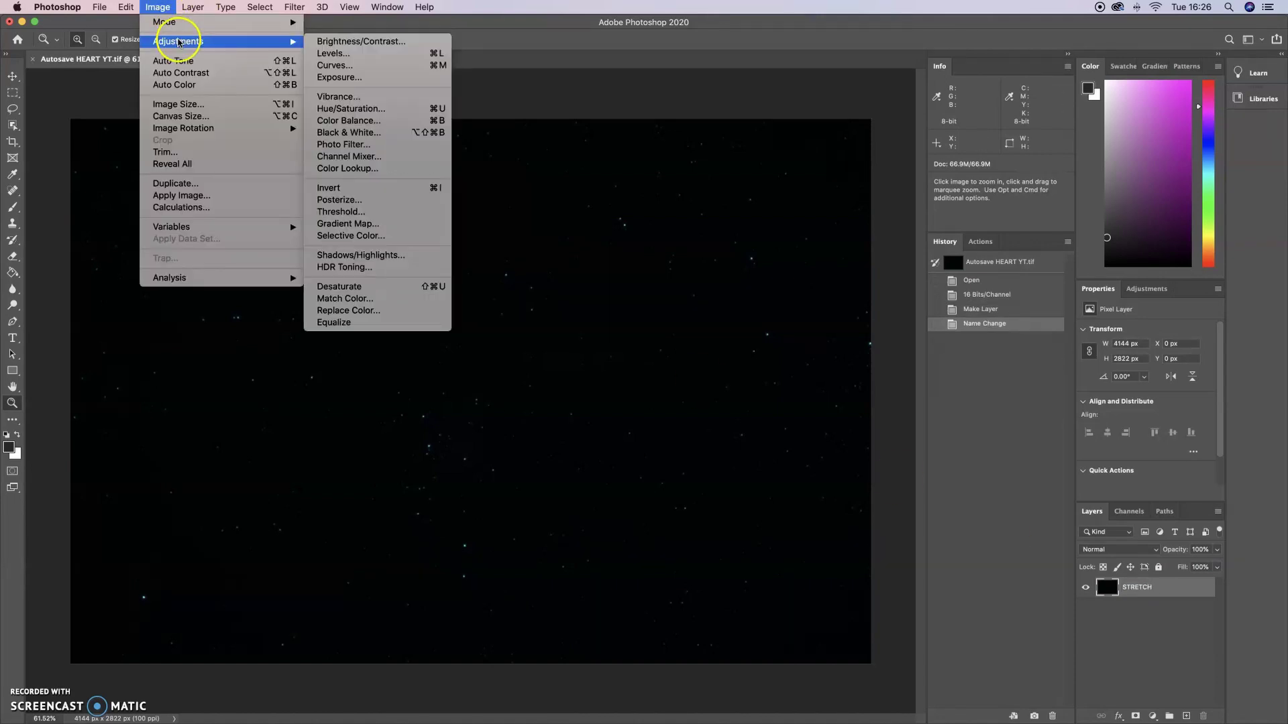
pyautogui.click(336, 65)
pyautogui.moveTo(758, 273); pyautogui.dragTo(757, 261)
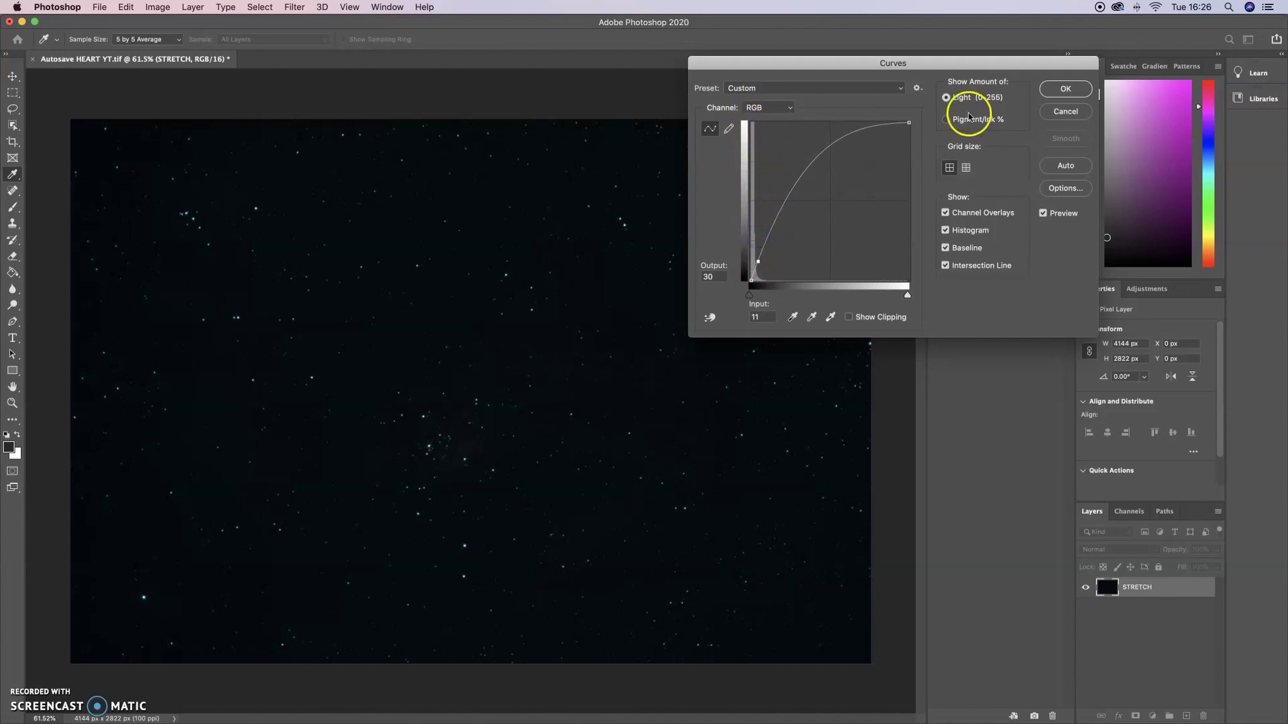
pyautogui.click(1064, 90)
# Step: Apply a second Curves stretch to the STRETCH layer, raising a shadow point at about input 9 to output 22
pyautogui.click(168, 7)
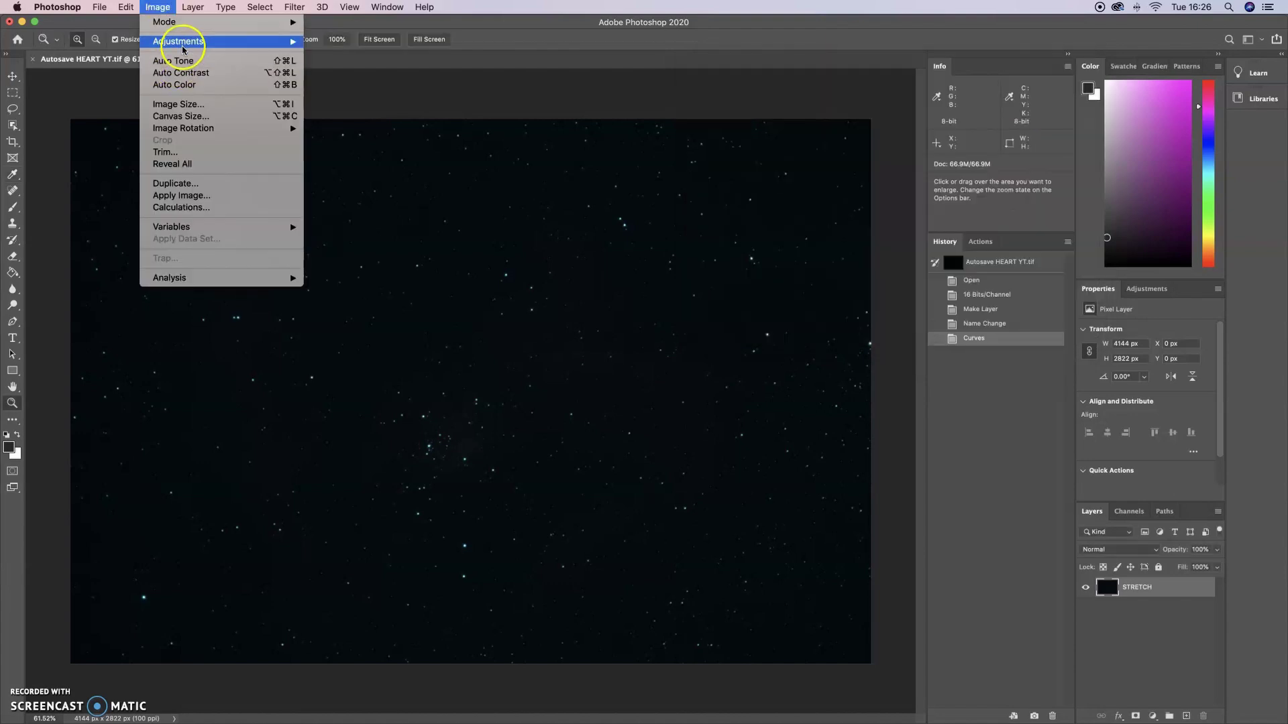
pyautogui.moveTo(194, 40)
pyautogui.click(325, 60)
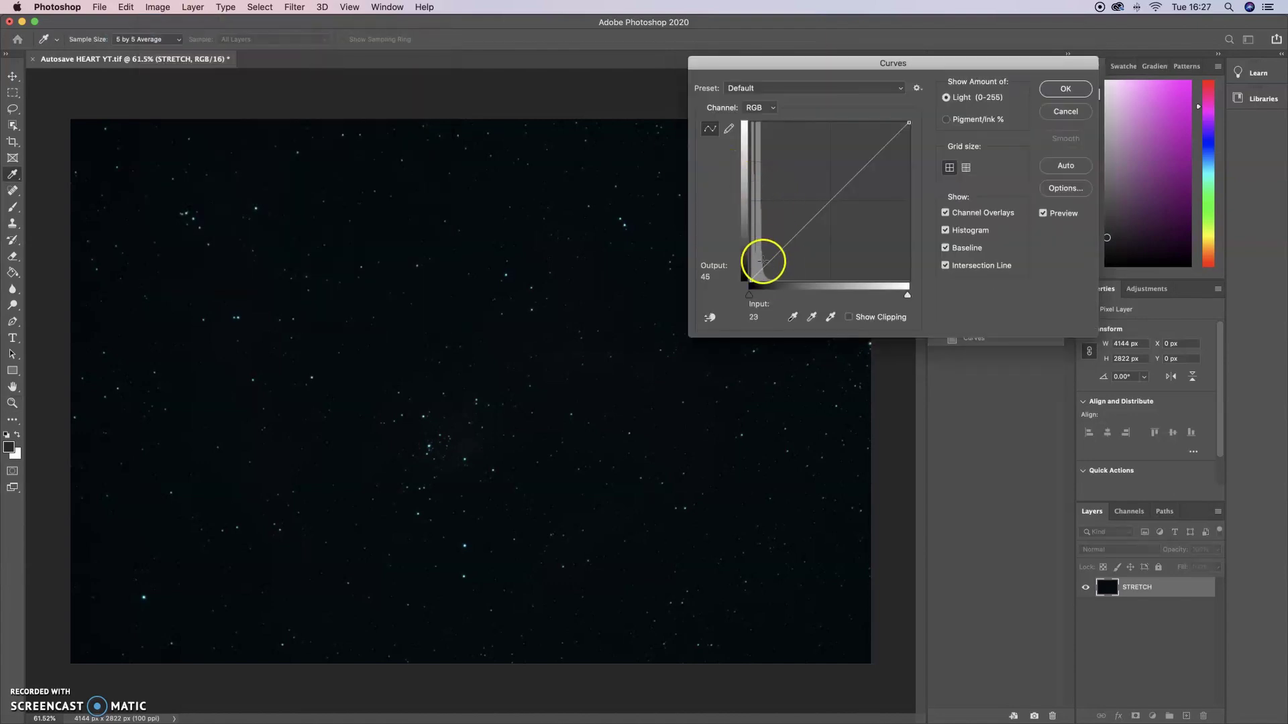
pyautogui.moveTo(755, 276); pyautogui.dragTo(756, 264)
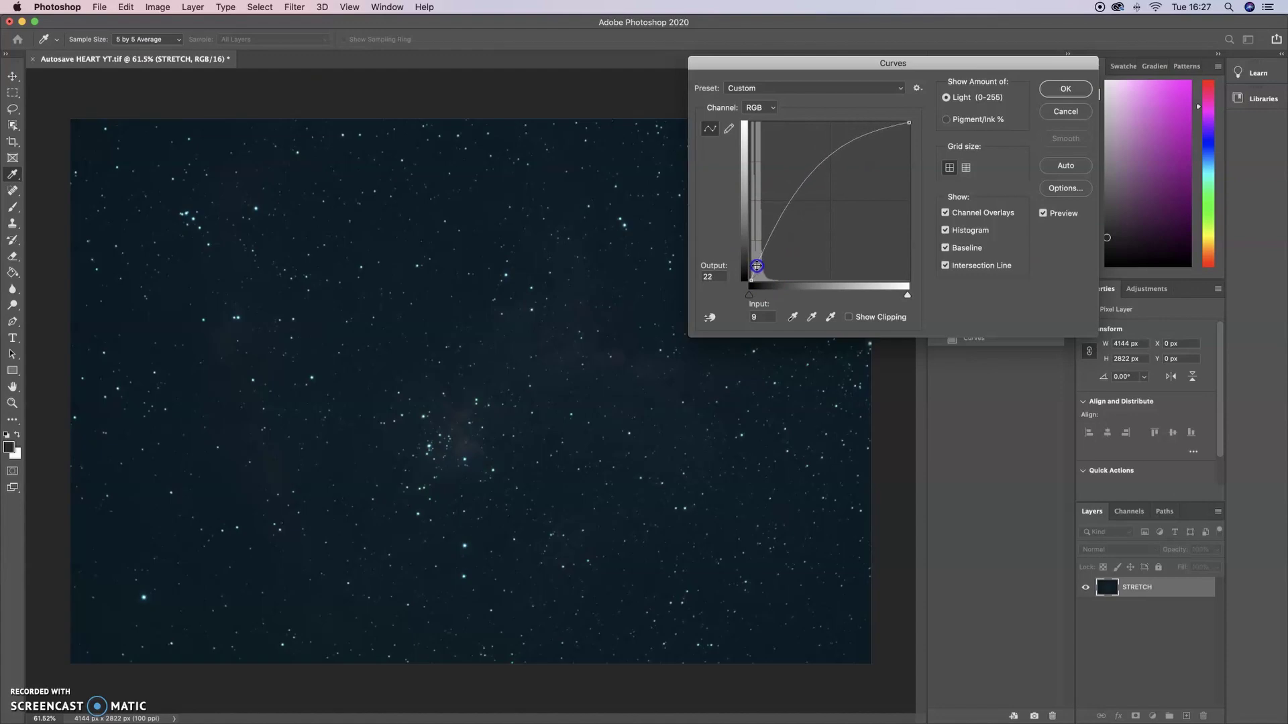
pyautogui.click(1046, 93)
# Step: Apply a third Curves stretch to the STRETCH layer, raising a shadow point at input 12 to output 31
pyautogui.click(173, 9)
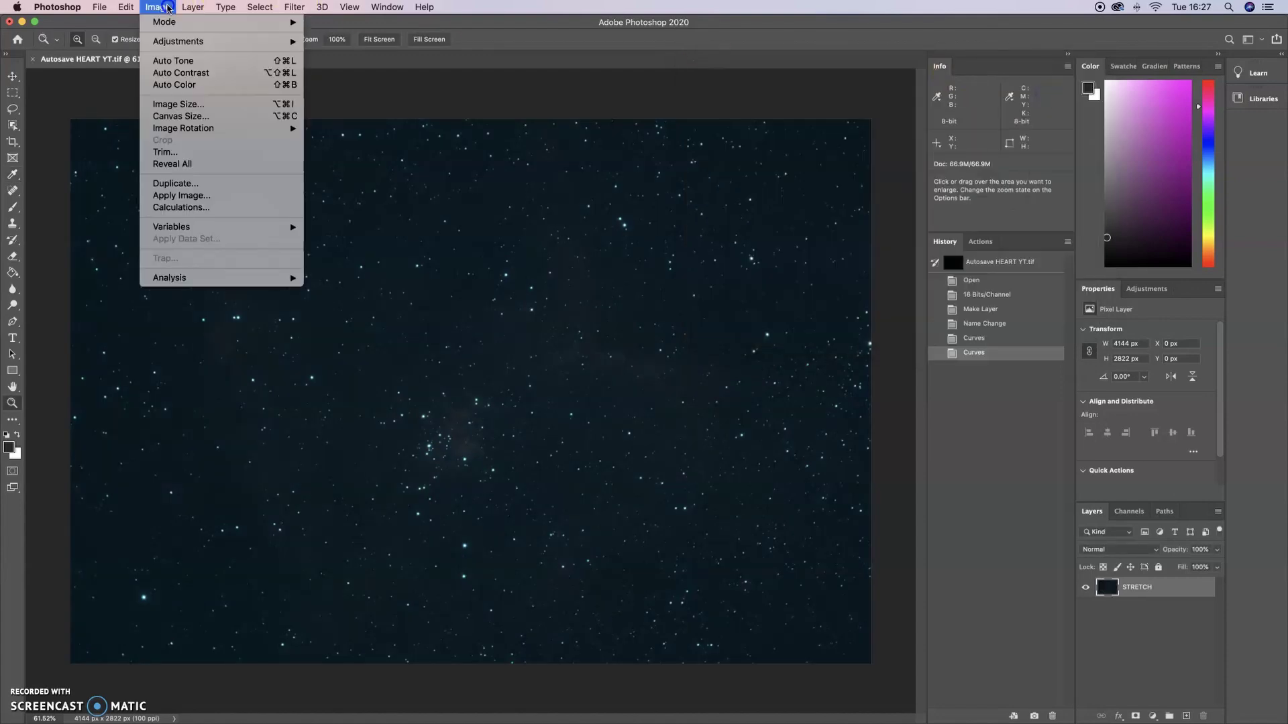
pyautogui.moveTo(187, 41)
pyautogui.click(323, 67)
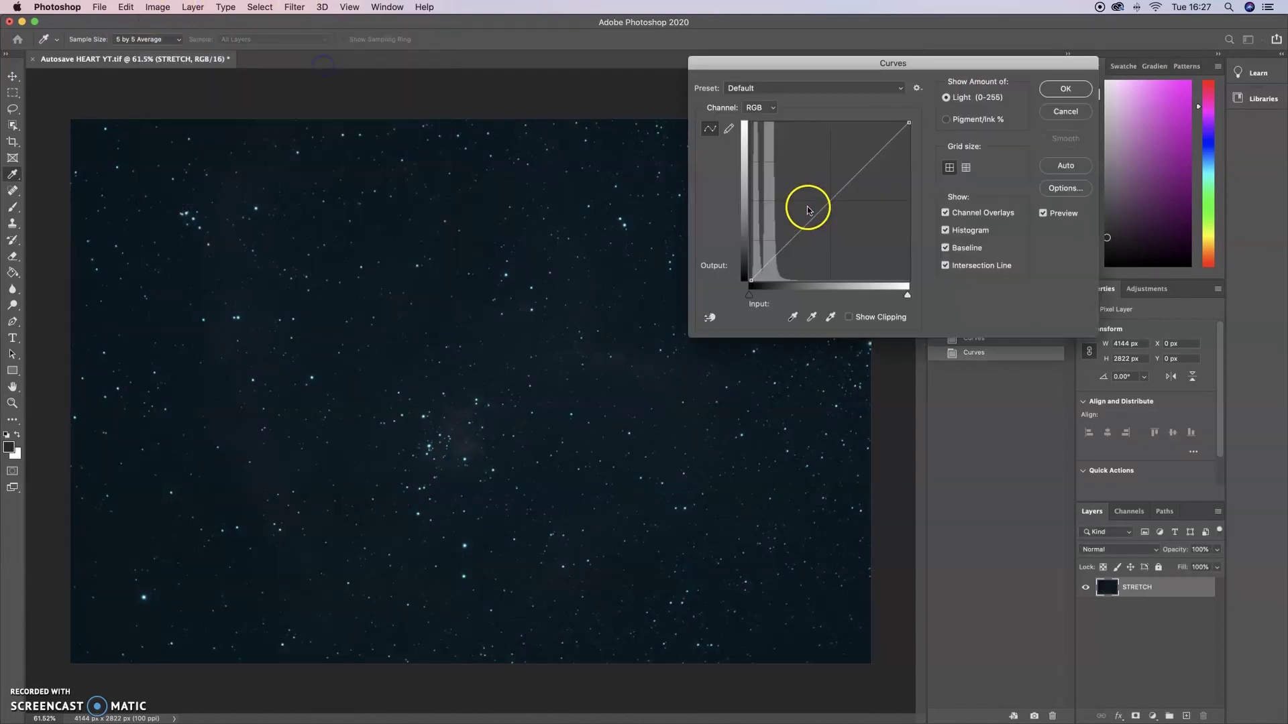
pyautogui.moveTo(768, 268); pyautogui.dragTo(757, 261)
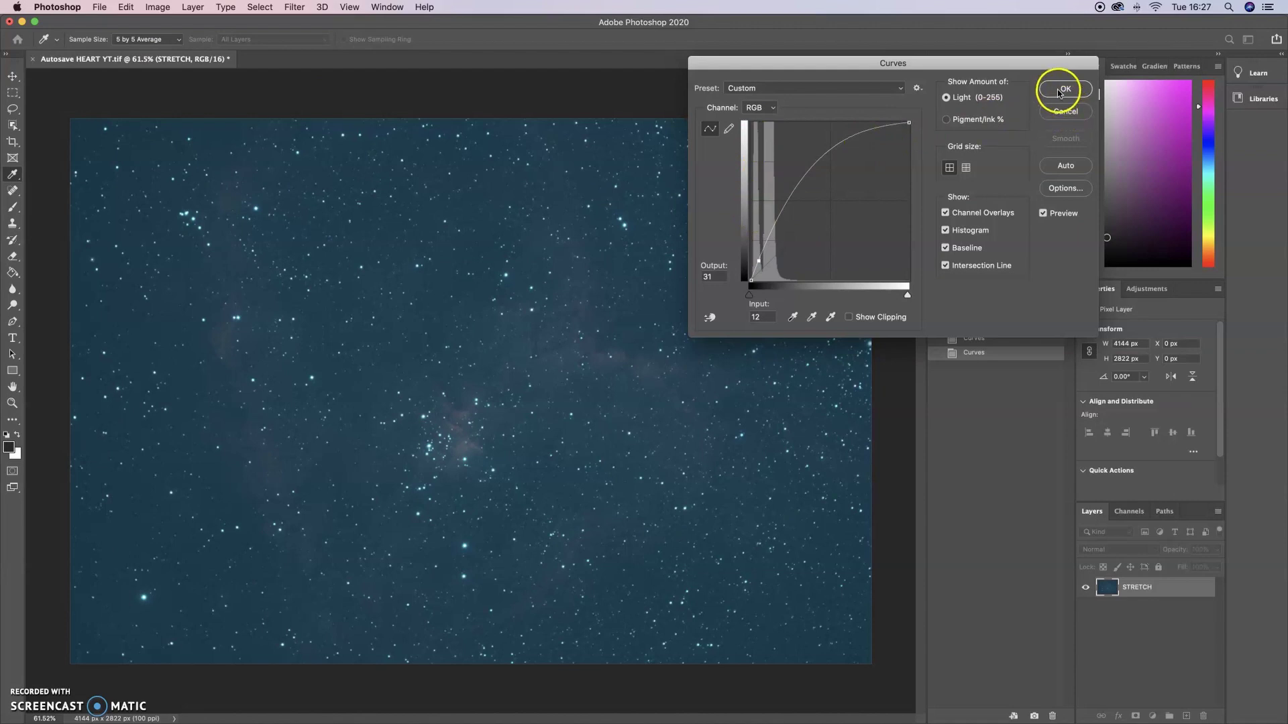
pyautogui.click(1059, 91)
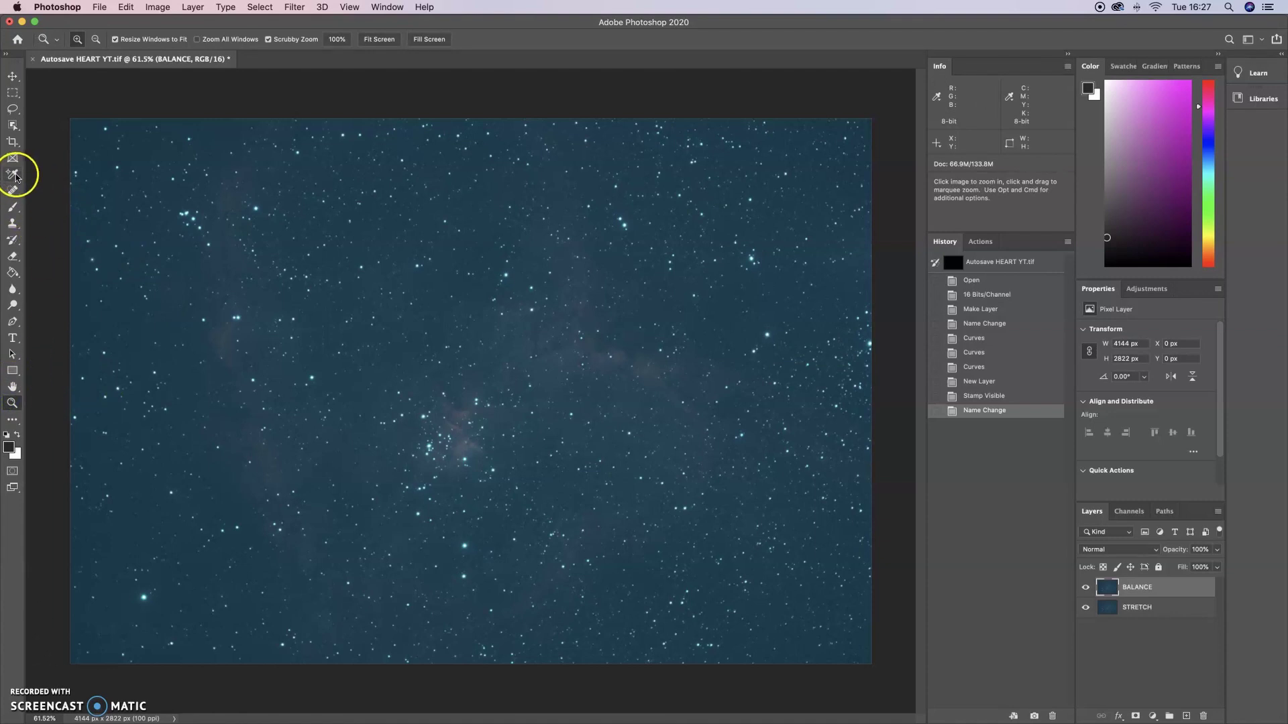
# Step: Place one color sampler on the dark sky near the image's left edge and another on the bright star below the central cluster
pyautogui.click(13, 175)
pyautogui.click(63, 198)
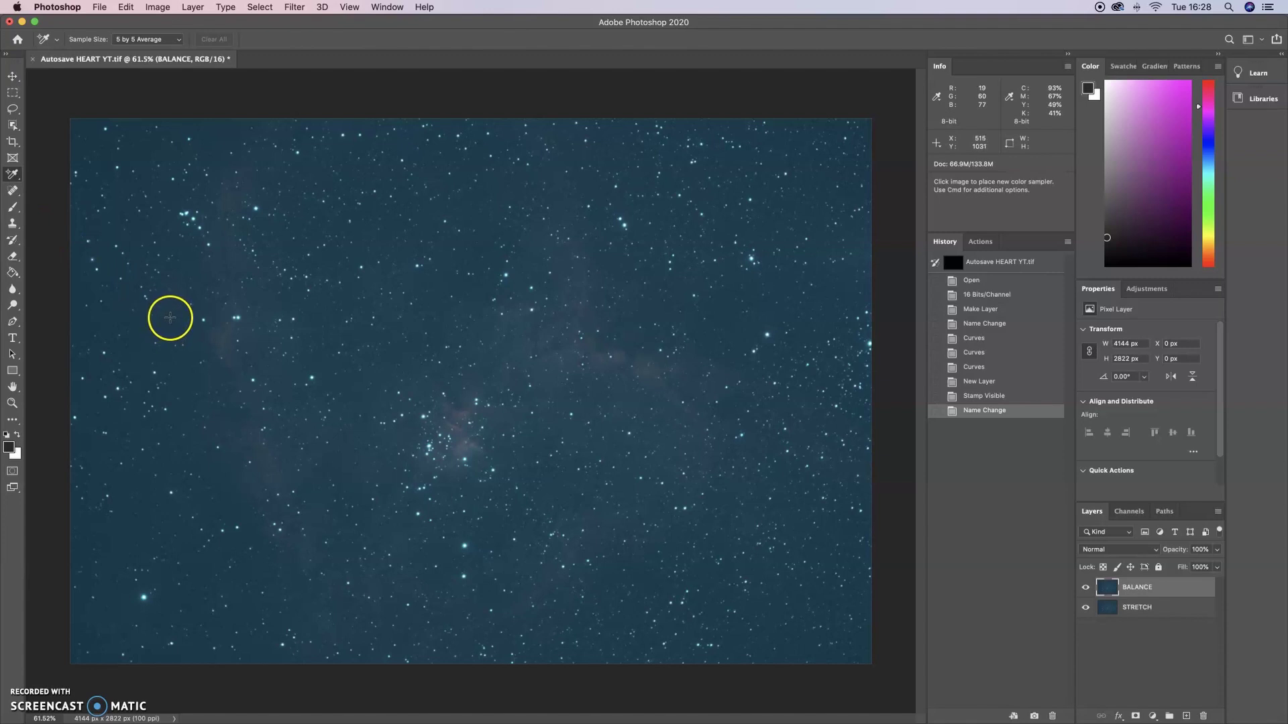
pyautogui.click(172, 320)
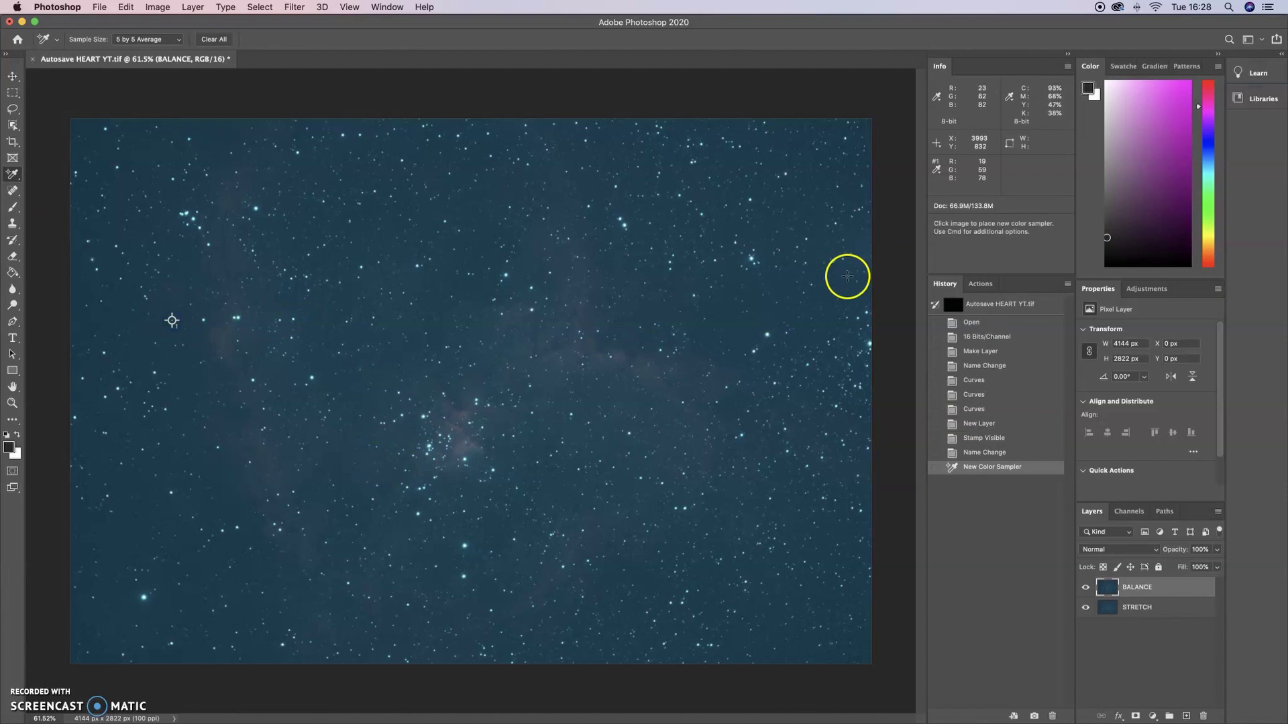
pyautogui.click(466, 545)
pyautogui.moveTo(465, 545); pyautogui.dragTo(465, 546)
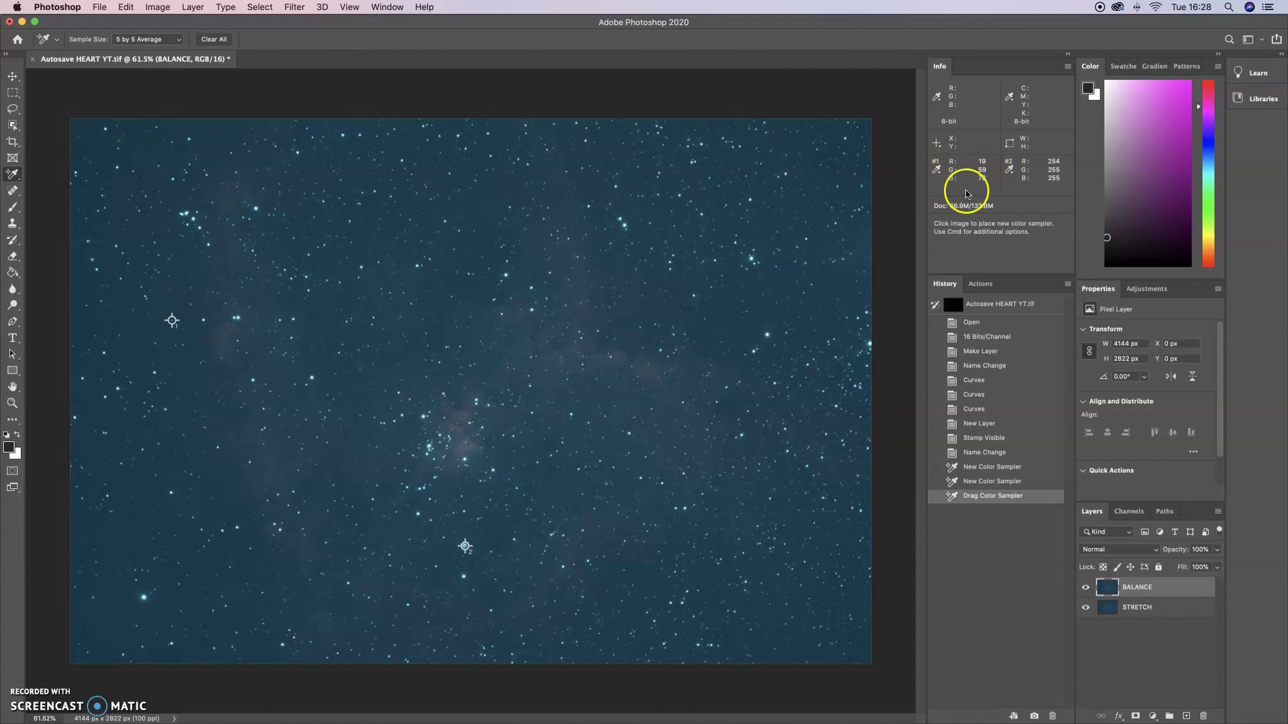
# Step: Open Levels for the BALANCE layer and set the Red channel's black input level to 4
pyautogui.click(156, 7)
pyautogui.moveTo(188, 41)
pyautogui.click(350, 53)
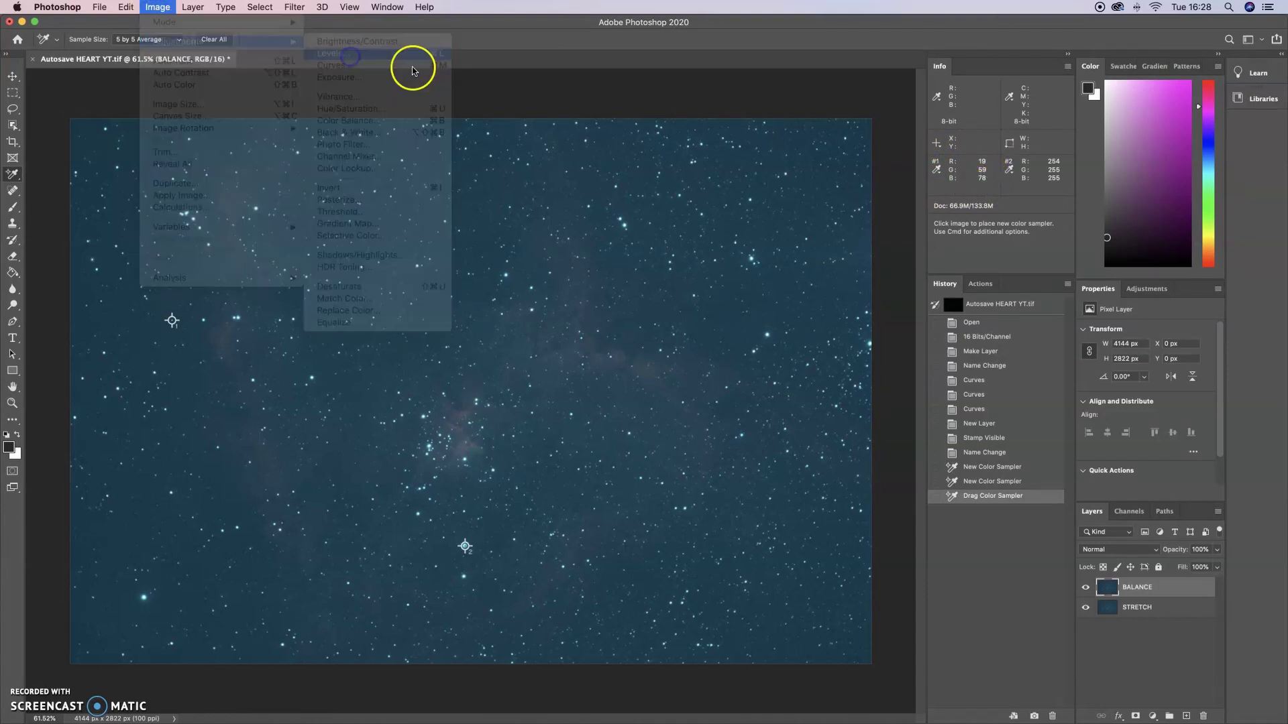
pyautogui.moveTo(279, 38); pyautogui.dragTo(588, 33)
pyautogui.click(566, 79)
pyautogui.click(568, 92)
pyautogui.moveTo(509, 179); pyautogui.dragTo(511, 178)
pyautogui.click(584, 84)
pyautogui.click(567, 73)
pyautogui.click(566, 81)
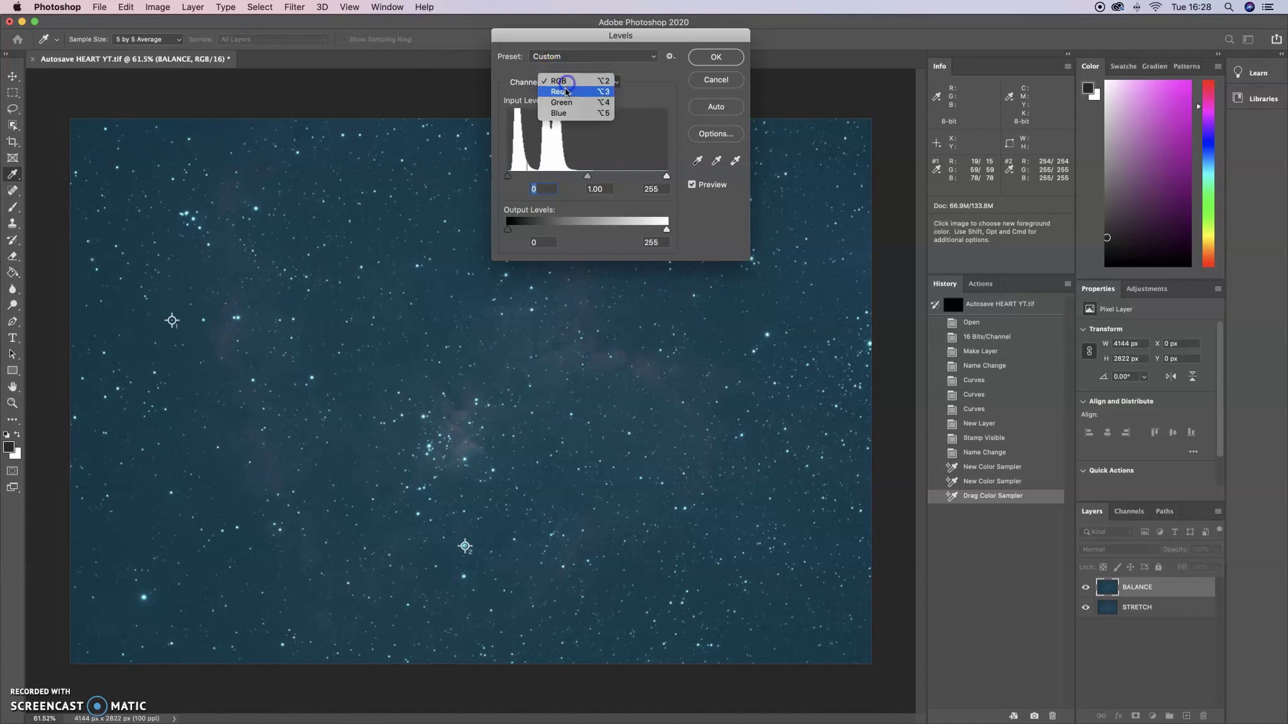
pyautogui.click(565, 92)
# Step: Set the Green channel's black input level to 47
pyautogui.click(565, 82)
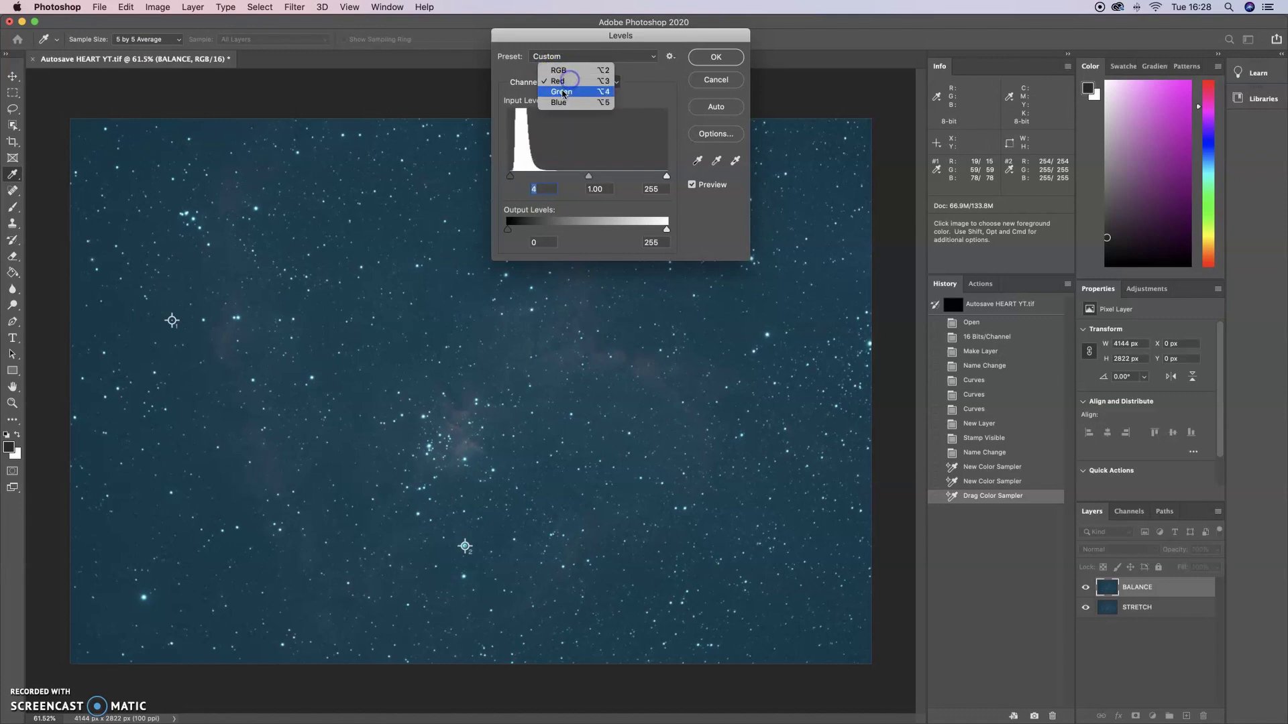
pyautogui.click(562, 92)
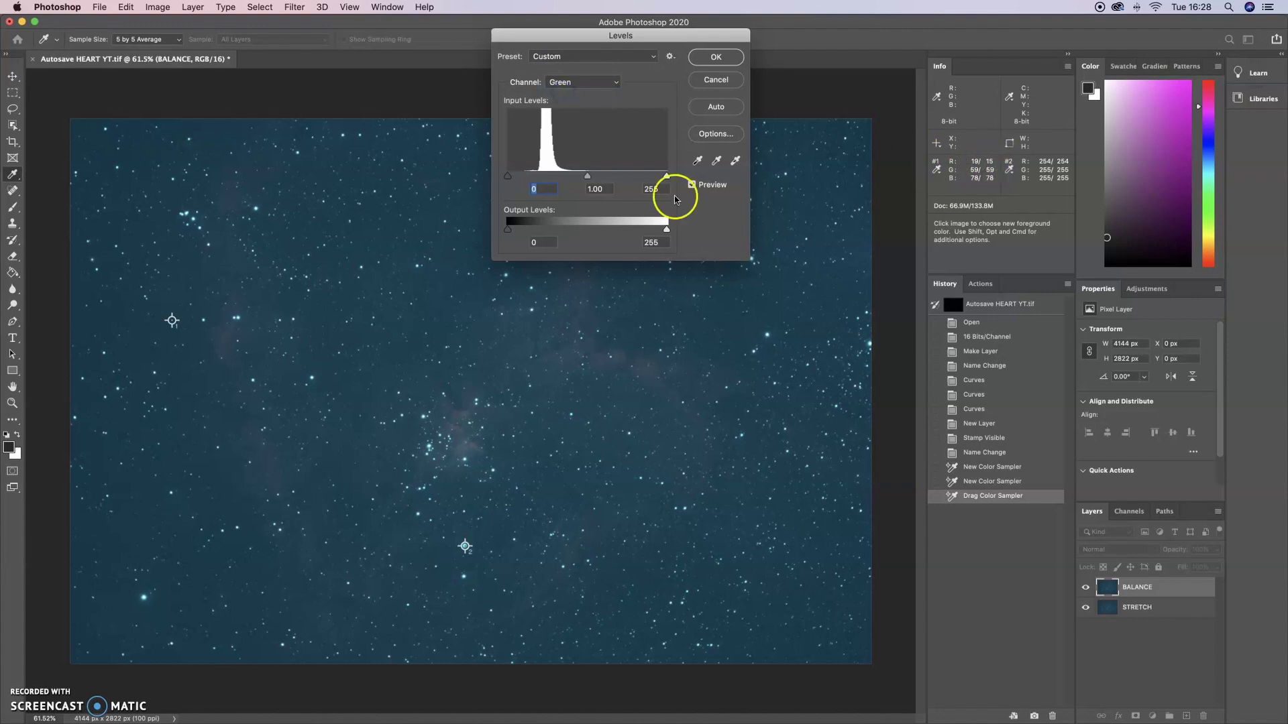
pyautogui.moveTo(510, 178); pyautogui.dragTo(537, 178)
# Step: Set the Blue channel's black input level to 67 and apply the Levels adjustment
pyautogui.click(589, 83)
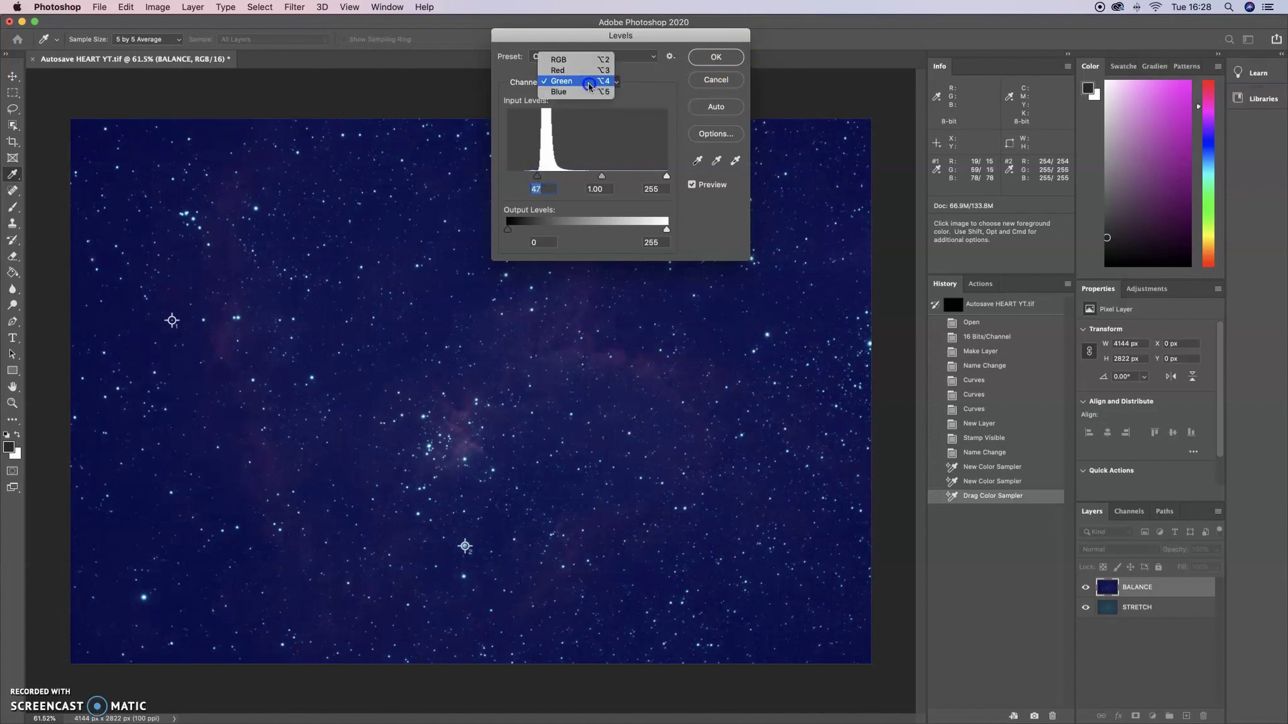
pyautogui.click(577, 92)
pyautogui.moveTo(508, 177); pyautogui.dragTo(550, 176)
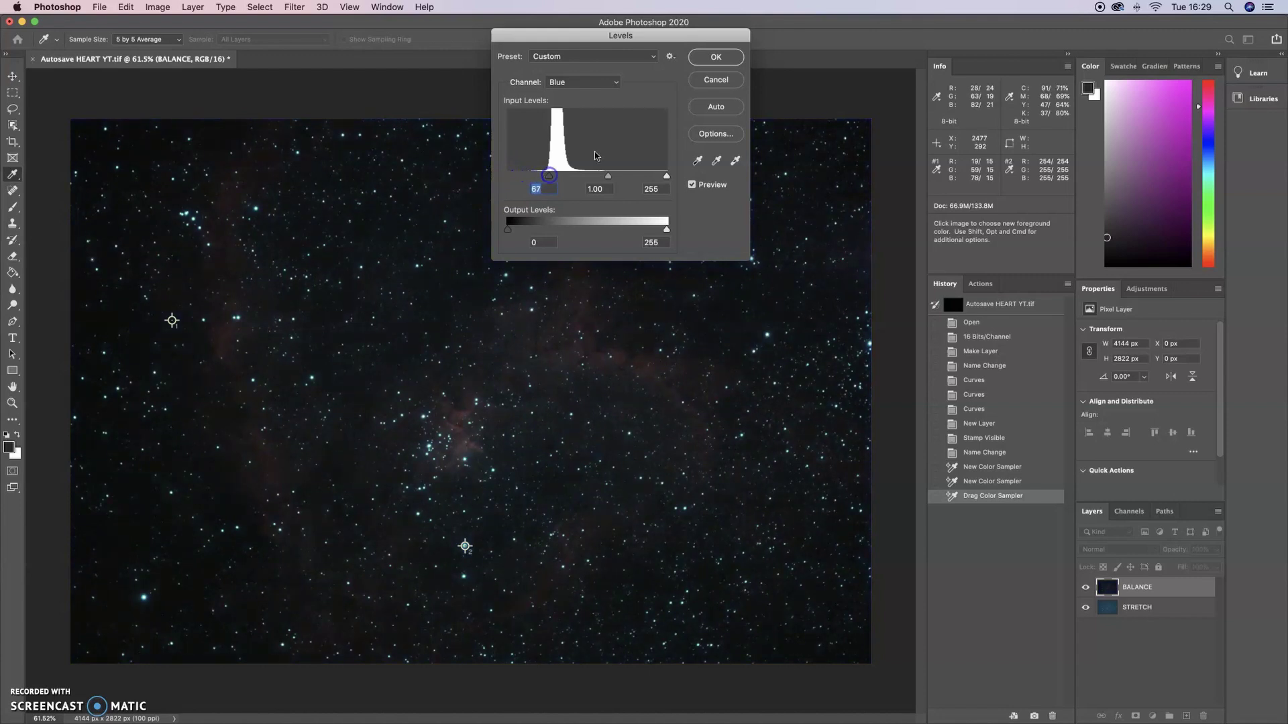
pyautogui.click(715, 53)
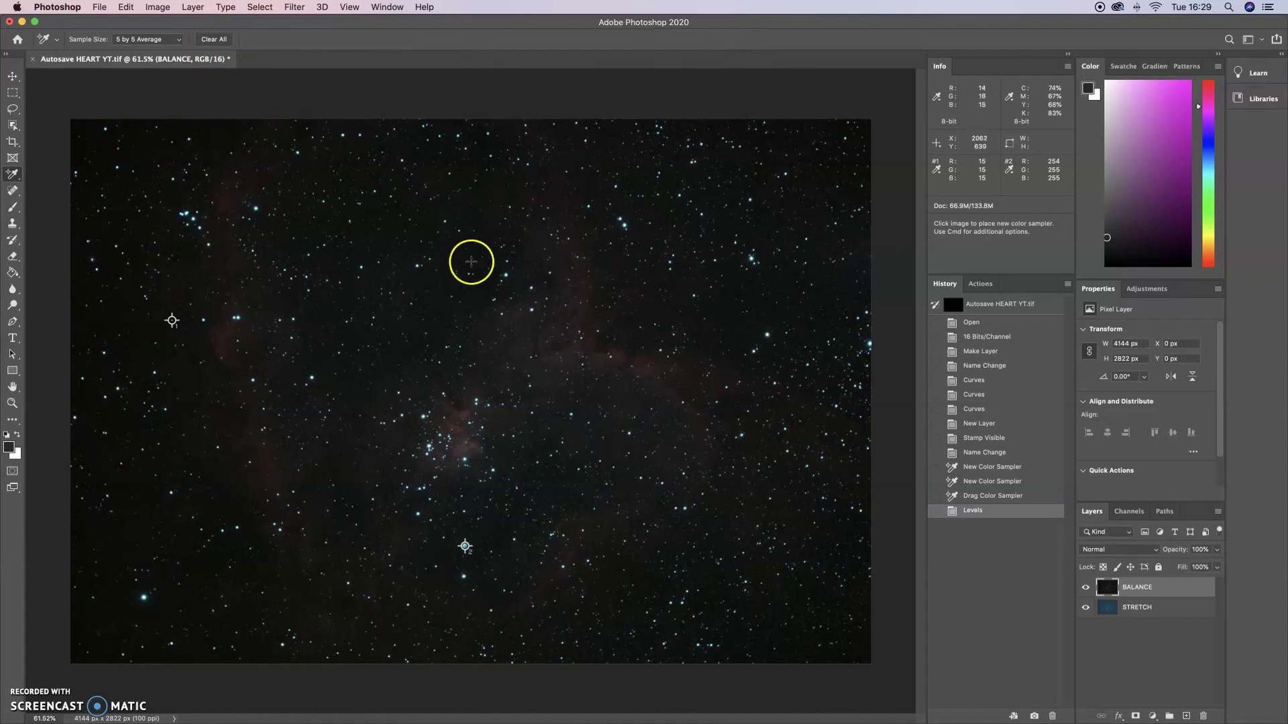
# Step: Brighten the BALANCE layer with a Curves adjustment, raising a shadow point at about input 15 to output 33
pyautogui.click(157, 7)
pyautogui.moveTo(221, 41)
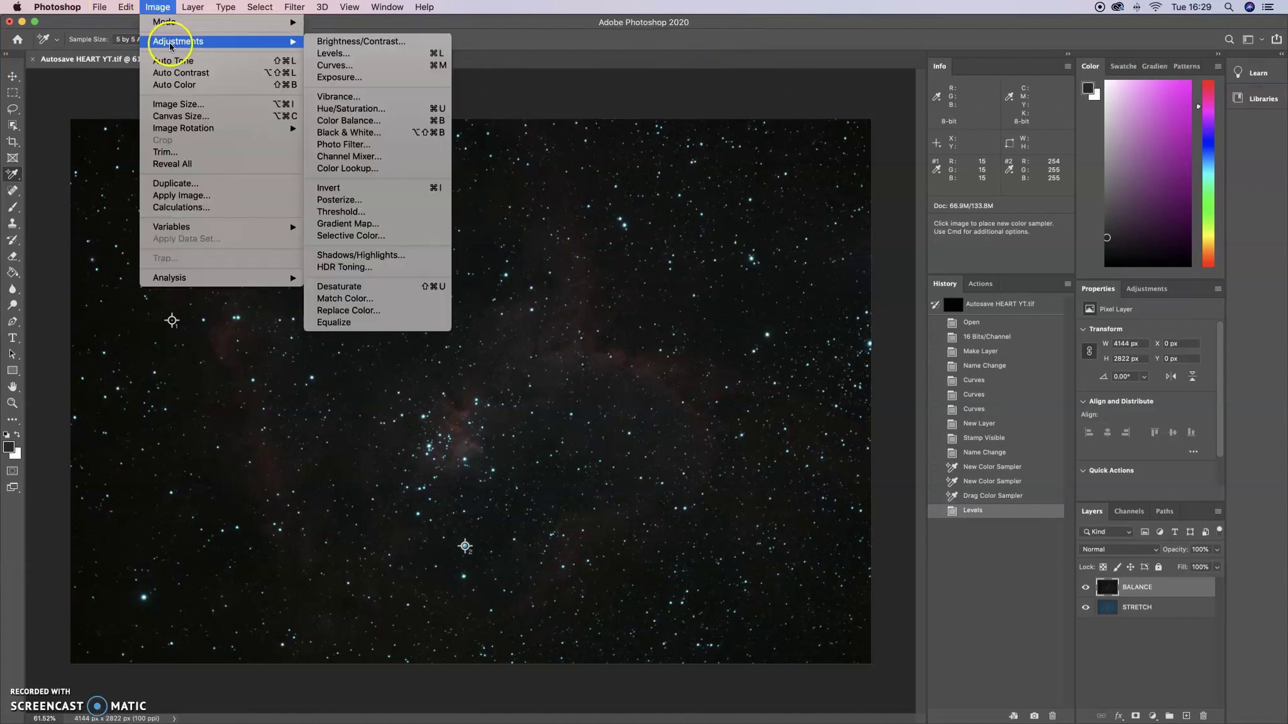
pyautogui.click(357, 65)
pyautogui.moveTo(766, 272); pyautogui.dragTo(762, 258)
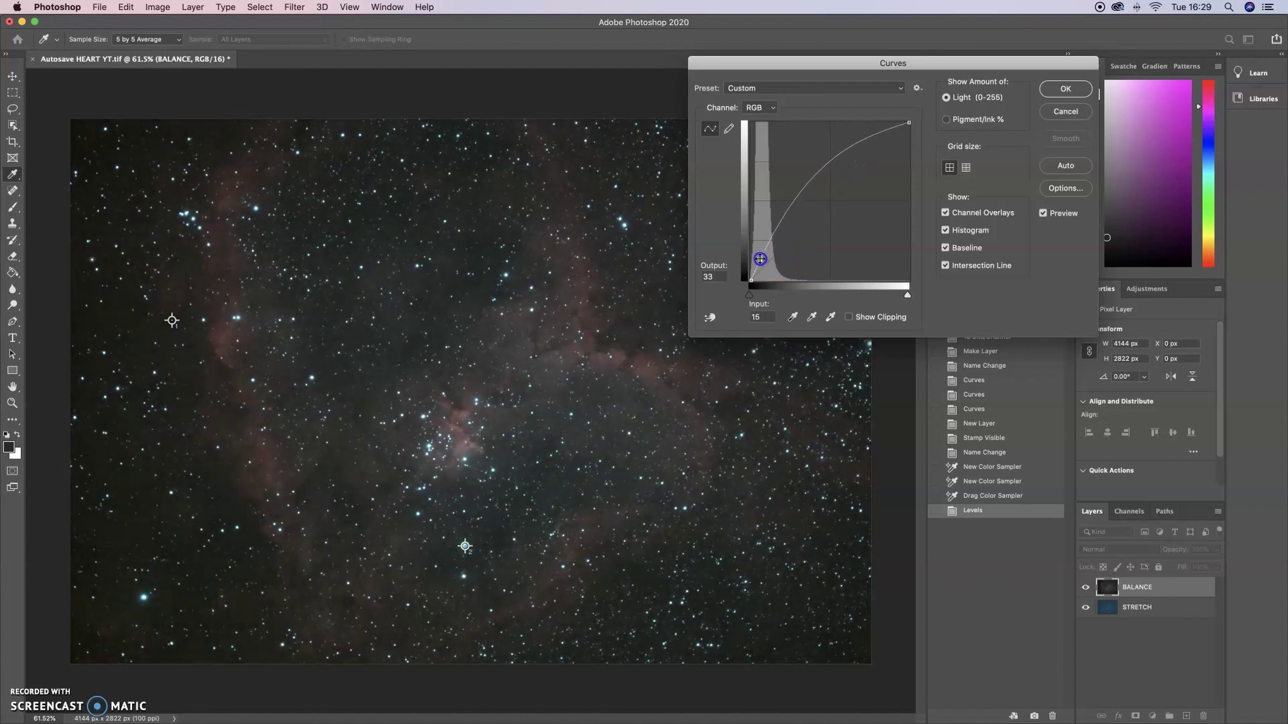
pyautogui.moveTo(760, 258); pyautogui.dragTo(760, 259)
pyautogui.click(1065, 89)
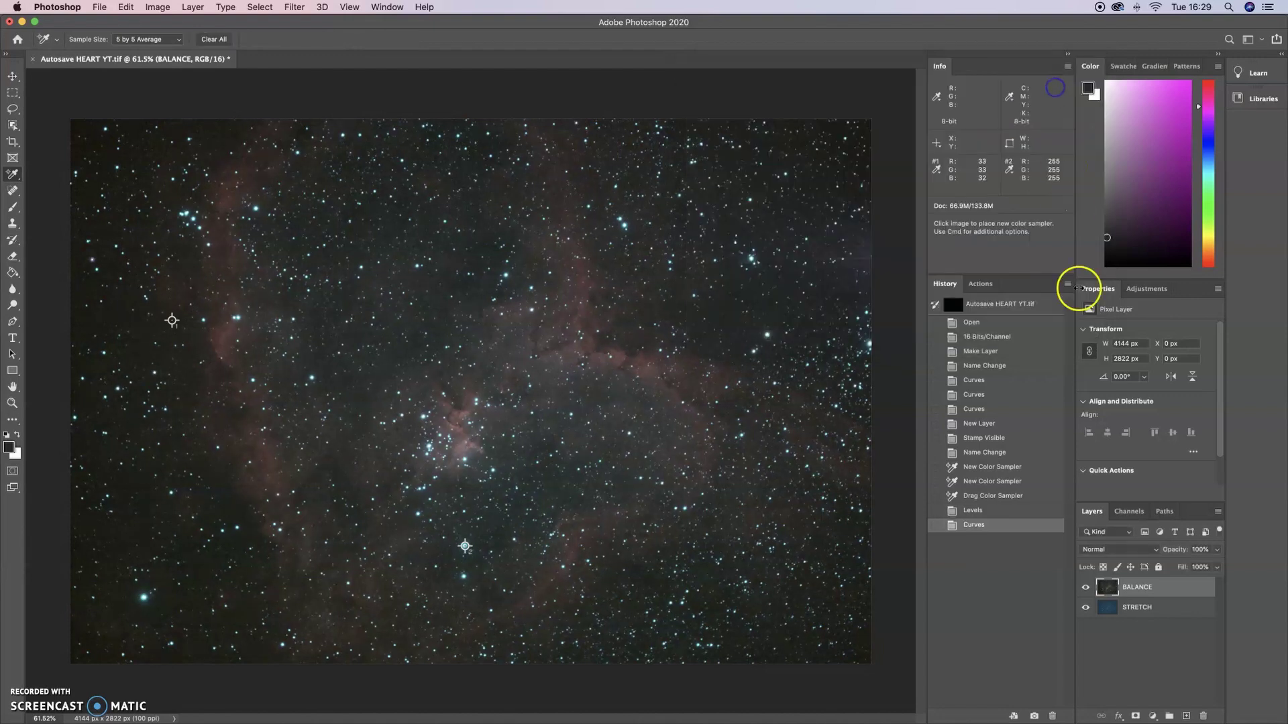
# Step: Stamp the visible layers into a new layer and crop all four edges of the image to about 3275 × 2682 px
pyautogui.press('super+alt+shift+e')
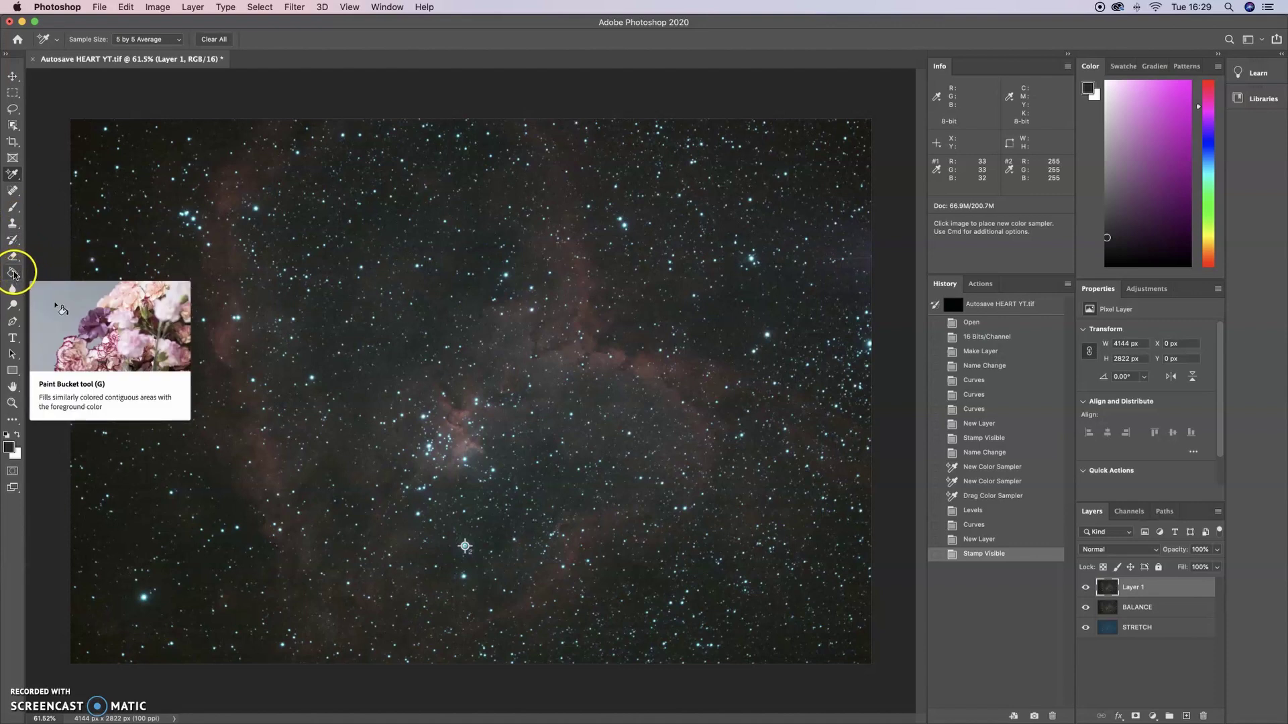
pyautogui.click(12, 141)
pyautogui.moveTo(69, 662); pyautogui.dragTo(112, 664)
pyautogui.moveTo(837, 665); pyautogui.dragTo(792, 662)
pyautogui.moveTo(469, 95); pyautogui.dragTo(460, 111)
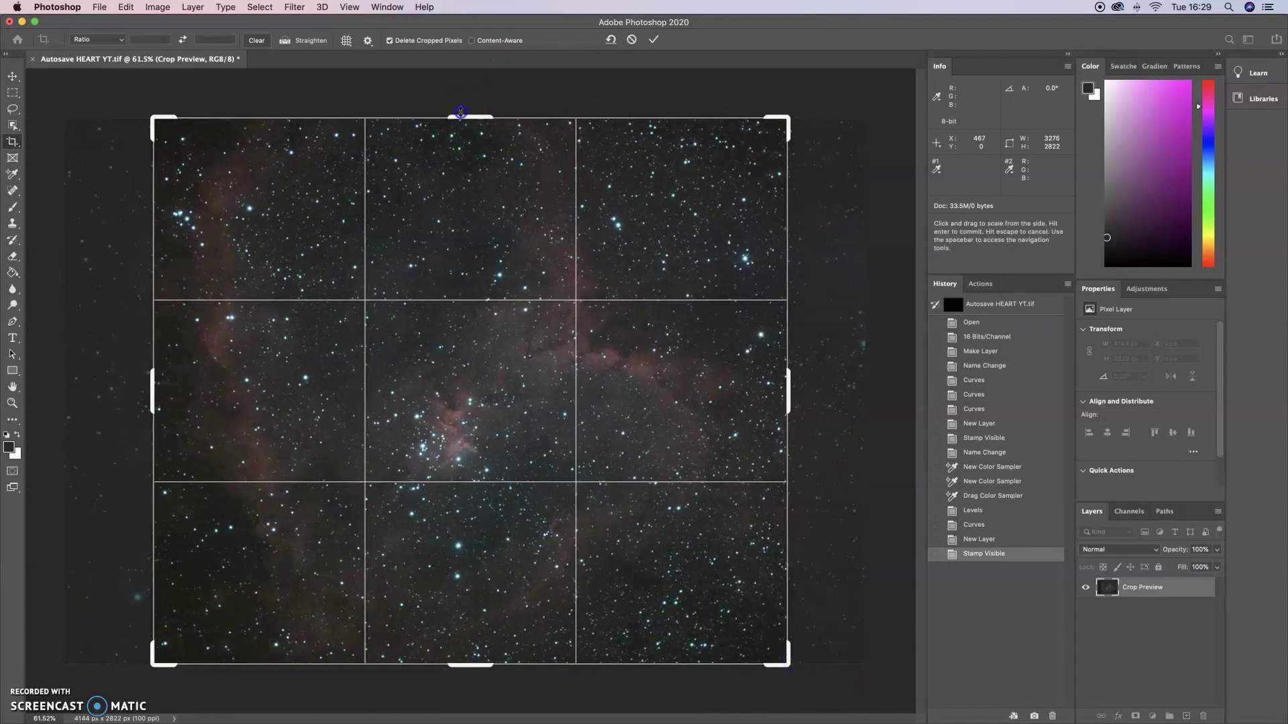
pyautogui.moveTo(472, 655); pyautogui.dragTo(471, 644)
pyautogui.click(653, 39)
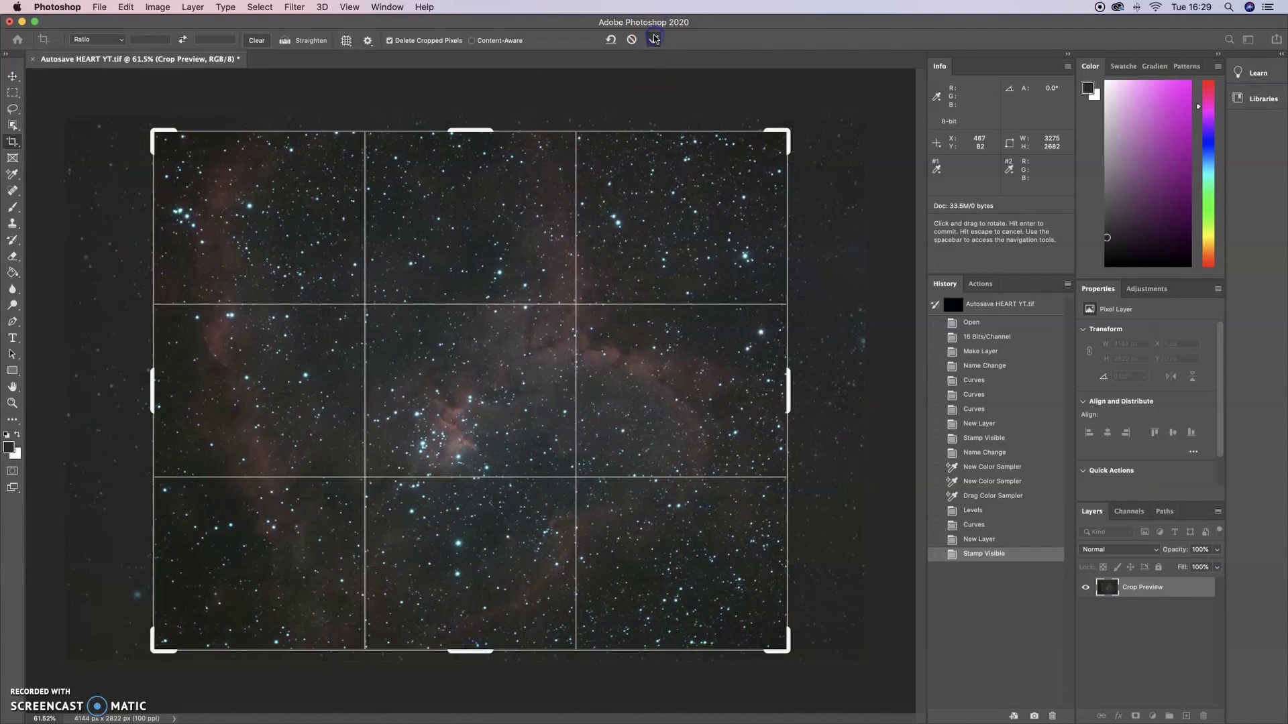
# Step: Rotate the canvas 90° counterclockwise so the nebula image is in portrait orientation
pyautogui.click(11, 405)
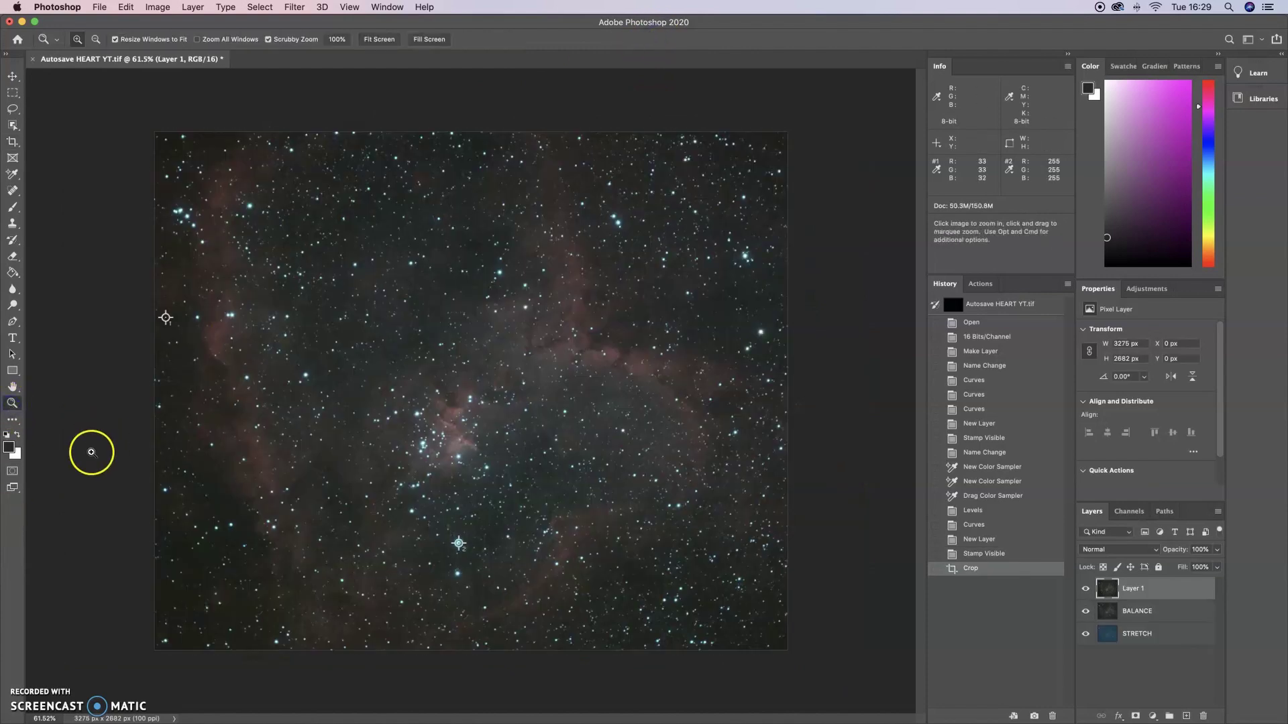
pyautogui.click(158, 7)
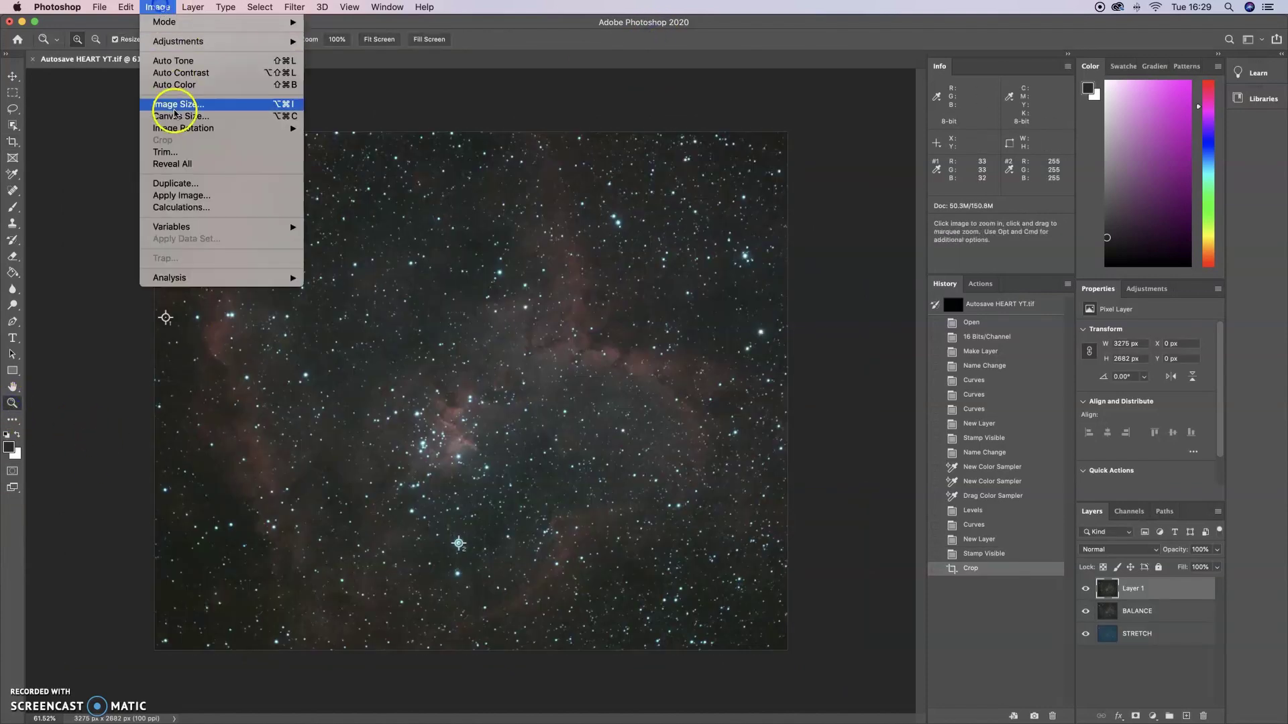
pyautogui.moveTo(295, 128)
pyautogui.click(334, 153)
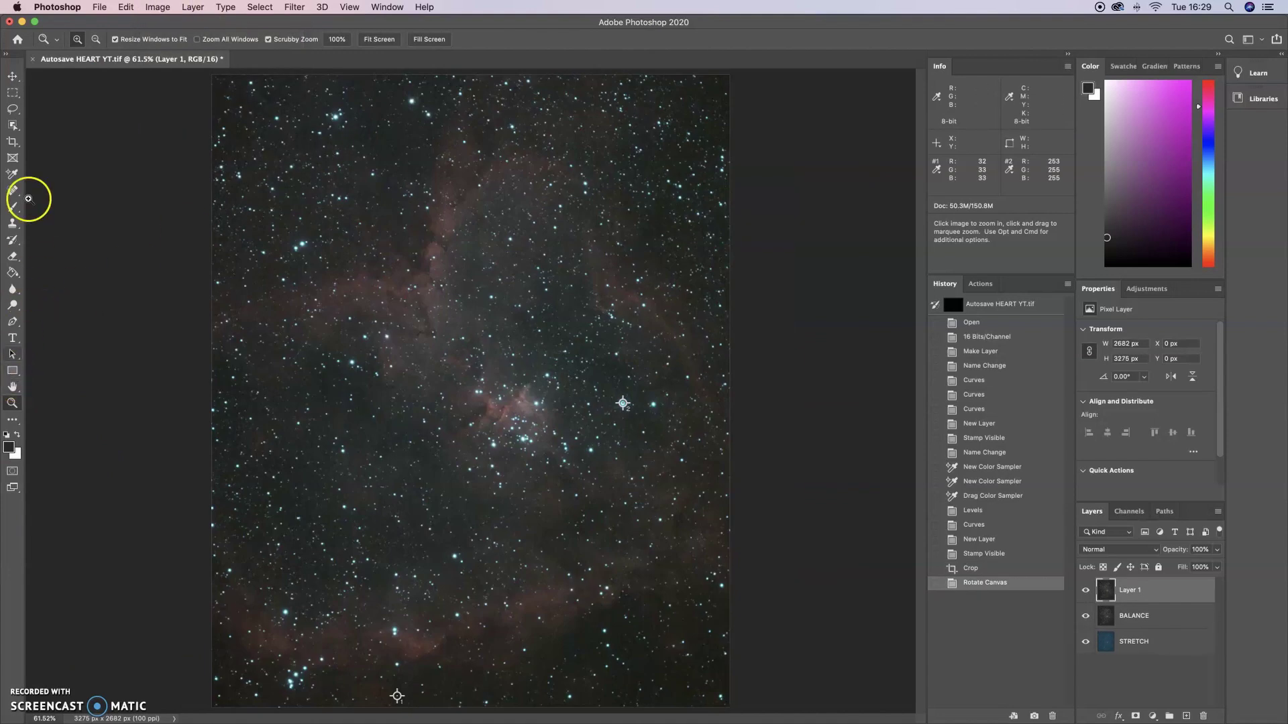
# Step: Crop the top and bottom edges of the portrait nebula image, bringing the canvas to 2682 × 2791 px
pyautogui.click(13, 141)
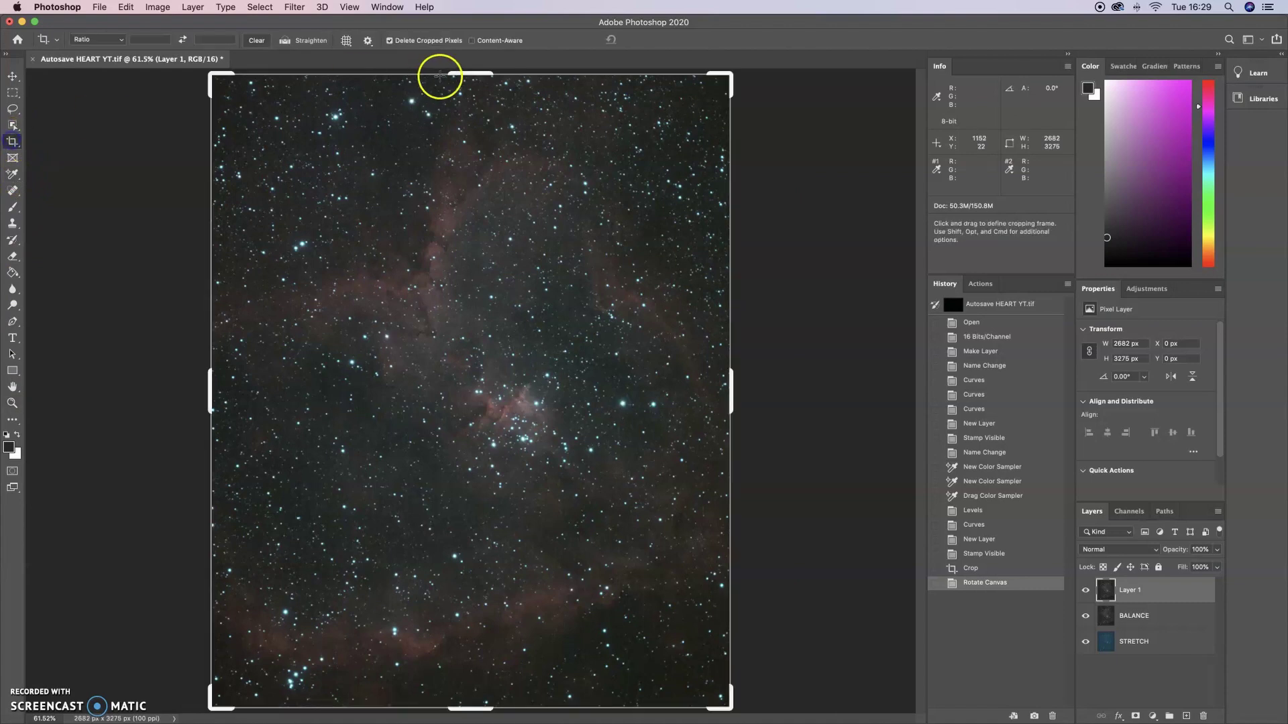
pyautogui.moveTo(462, 70); pyautogui.dragTo(463, 88)
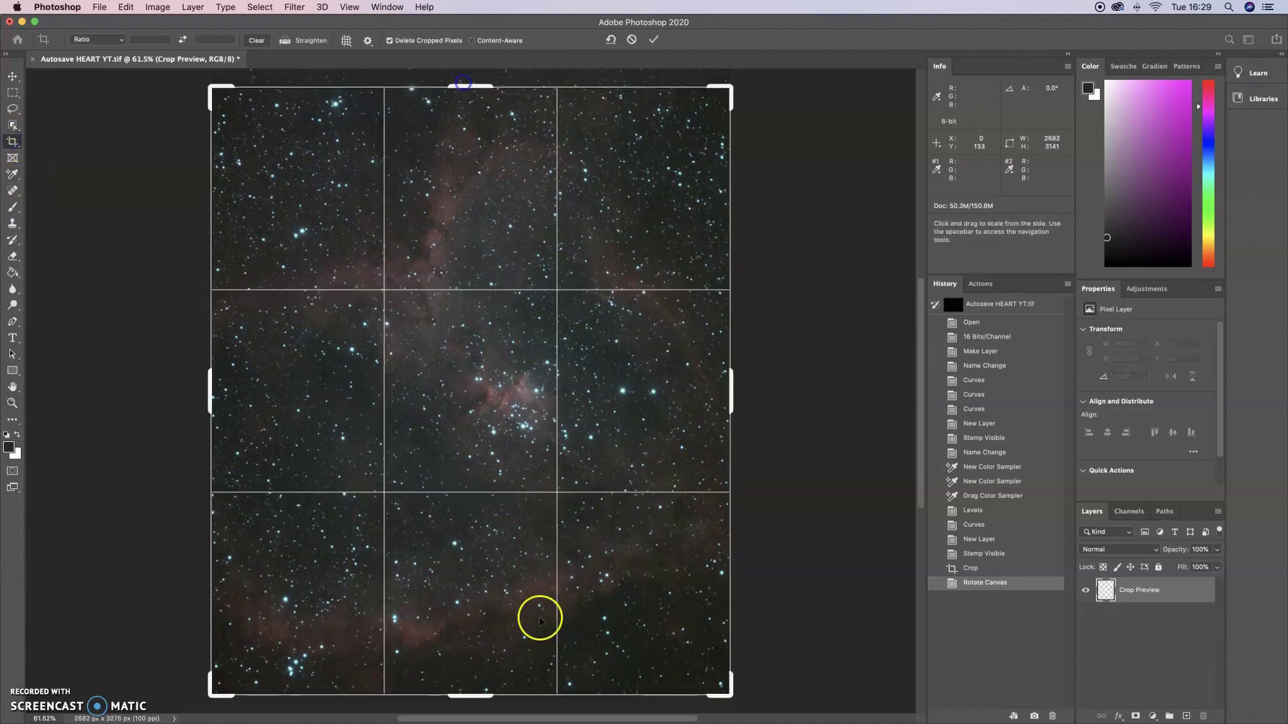
pyautogui.moveTo(469, 693); pyautogui.dragTo(471, 668)
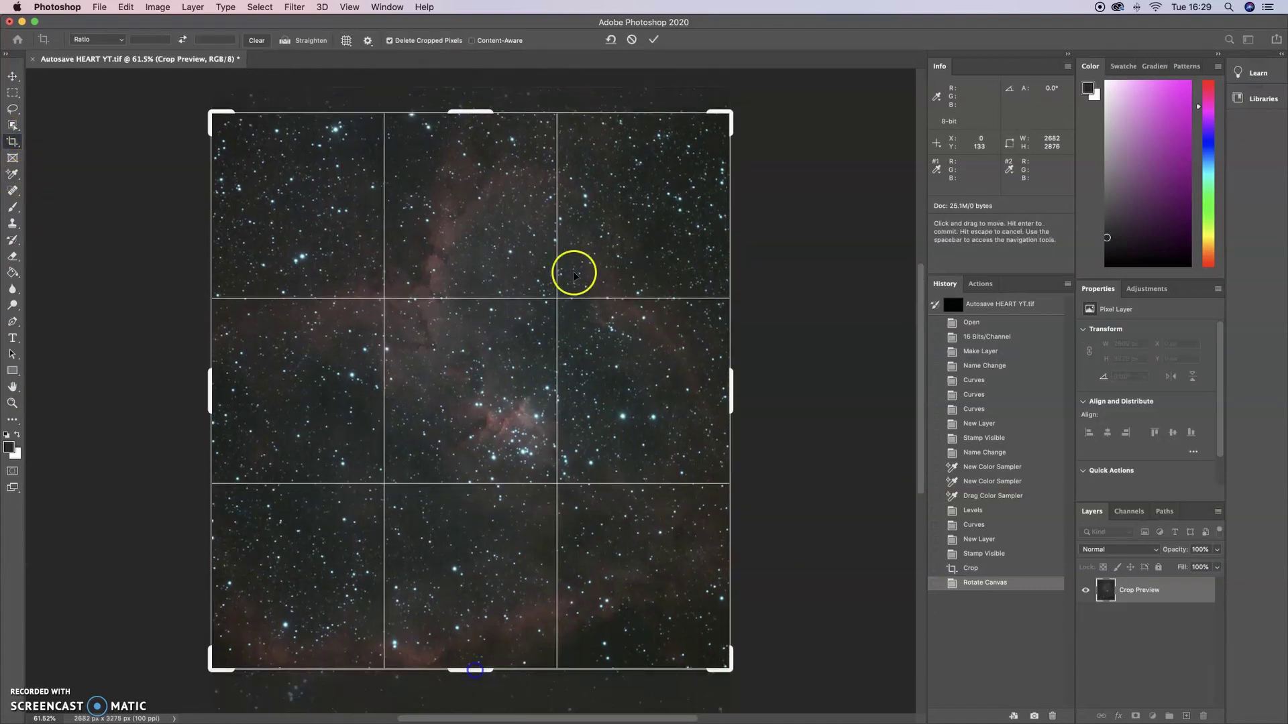
pyautogui.press('Return')
pyautogui.press('z')
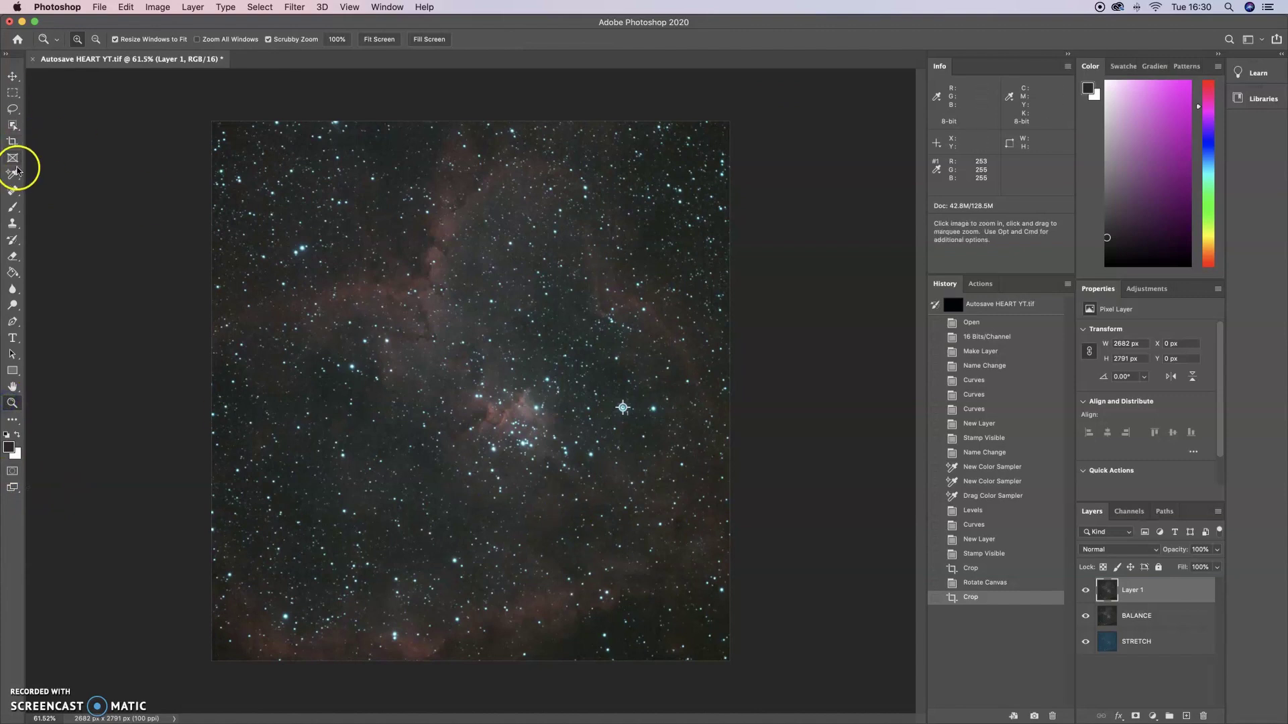
# Step: Place a color sampler on the dark sky near the top edge, and delete and re-place the sampler on the bright star beside the core
pyautogui.click(13, 174)
pyautogui.click(60, 196)
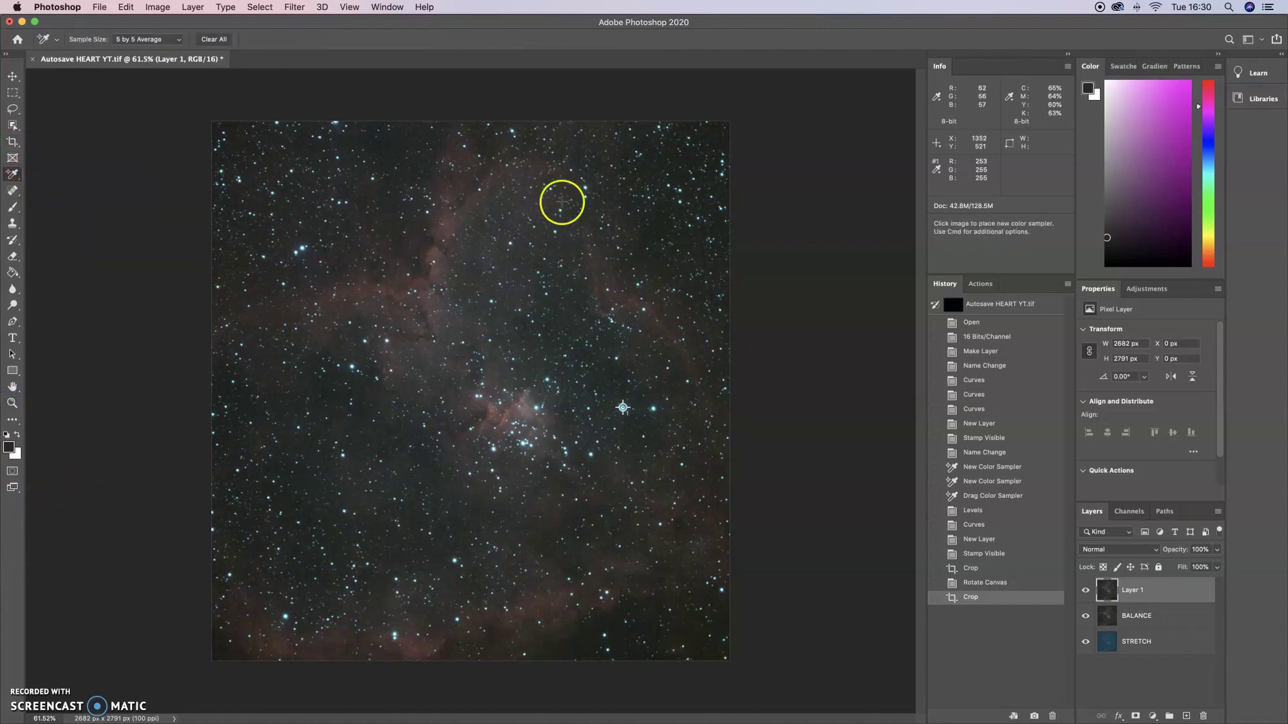
pyautogui.click(387, 159)
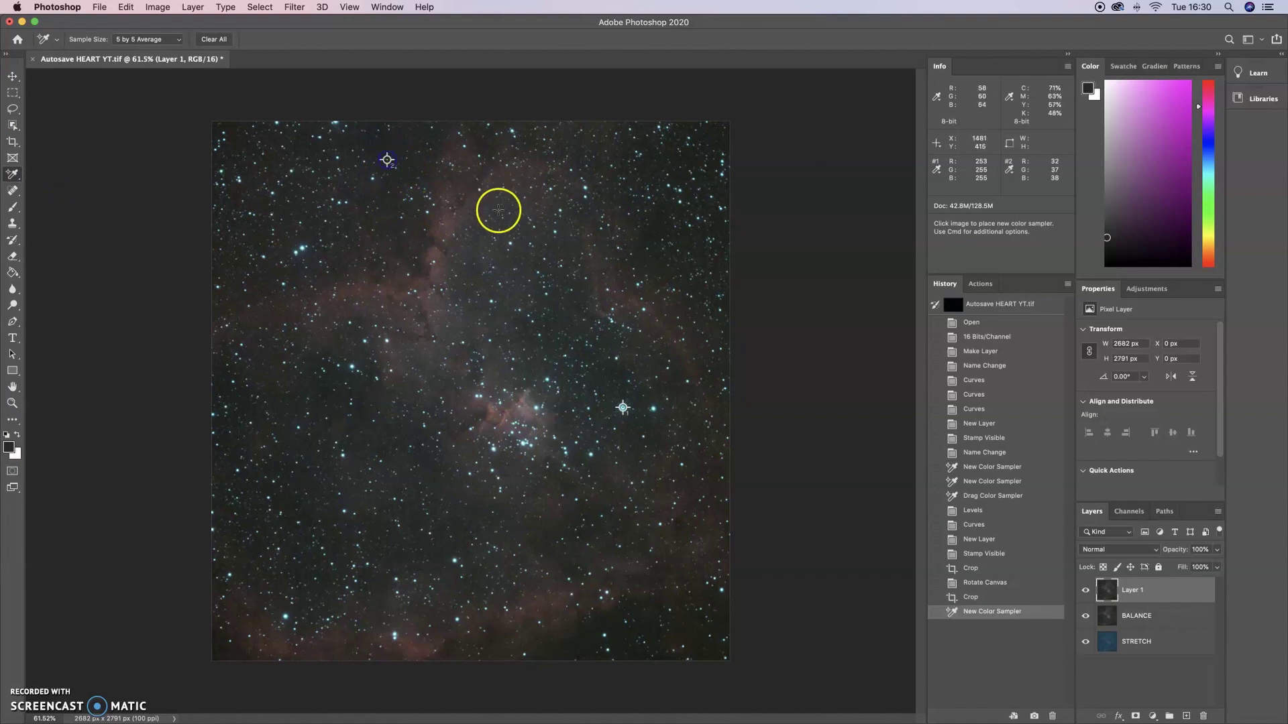
pyautogui.moveTo(623, 407); pyautogui.dragTo(805, 360)
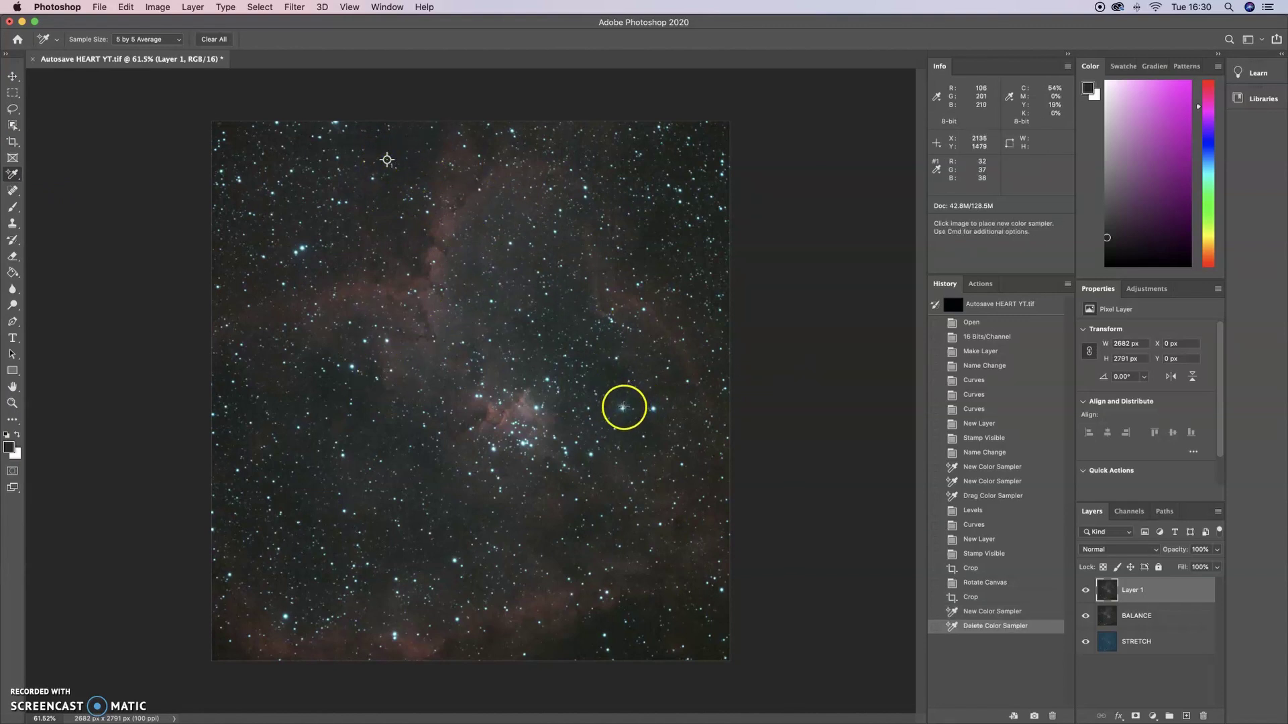
pyautogui.click(622, 407)
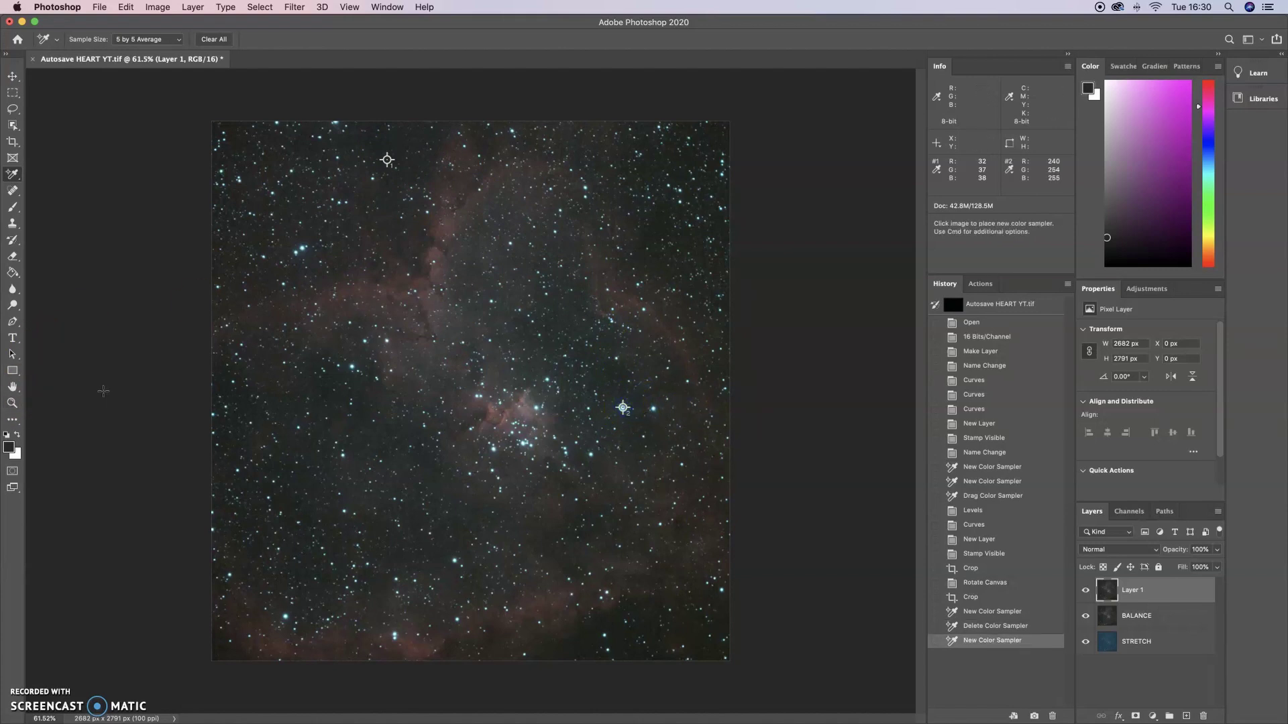
# Step: Open the Camera Raw Filter on the stamped layer and set Color Noise Reduction to 84
pyautogui.click(295, 6)
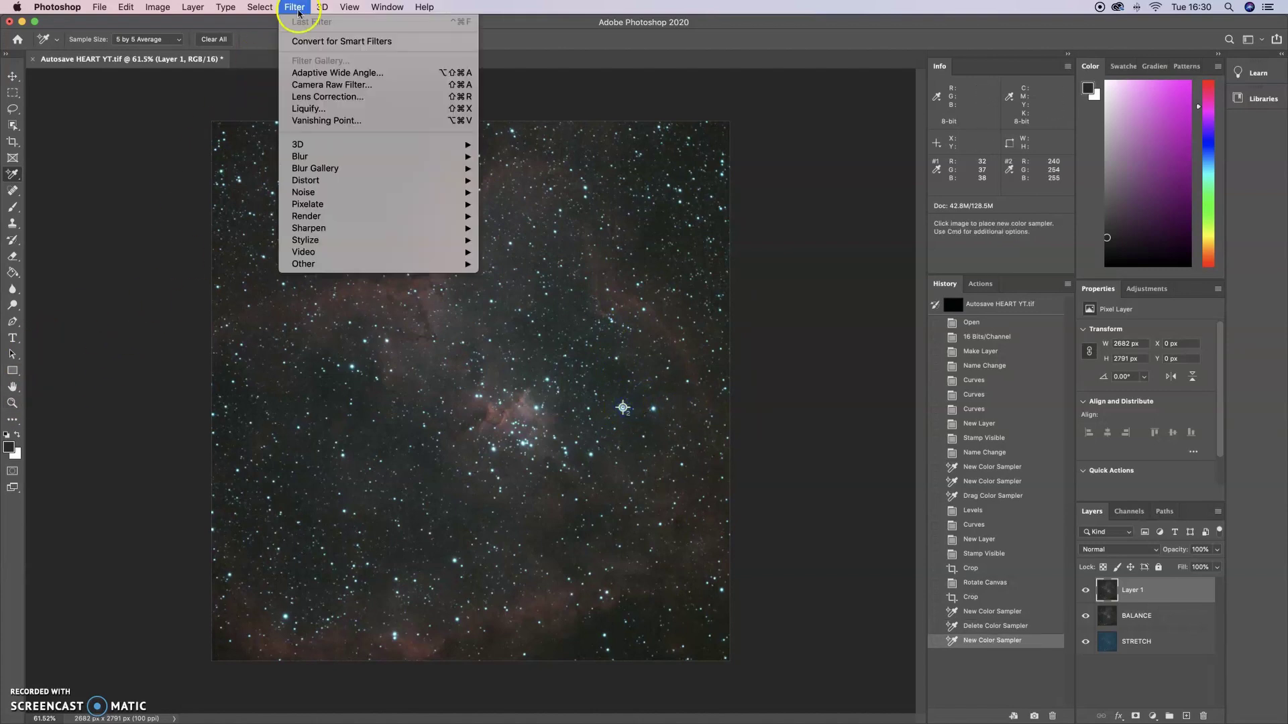
pyautogui.click(306, 86)
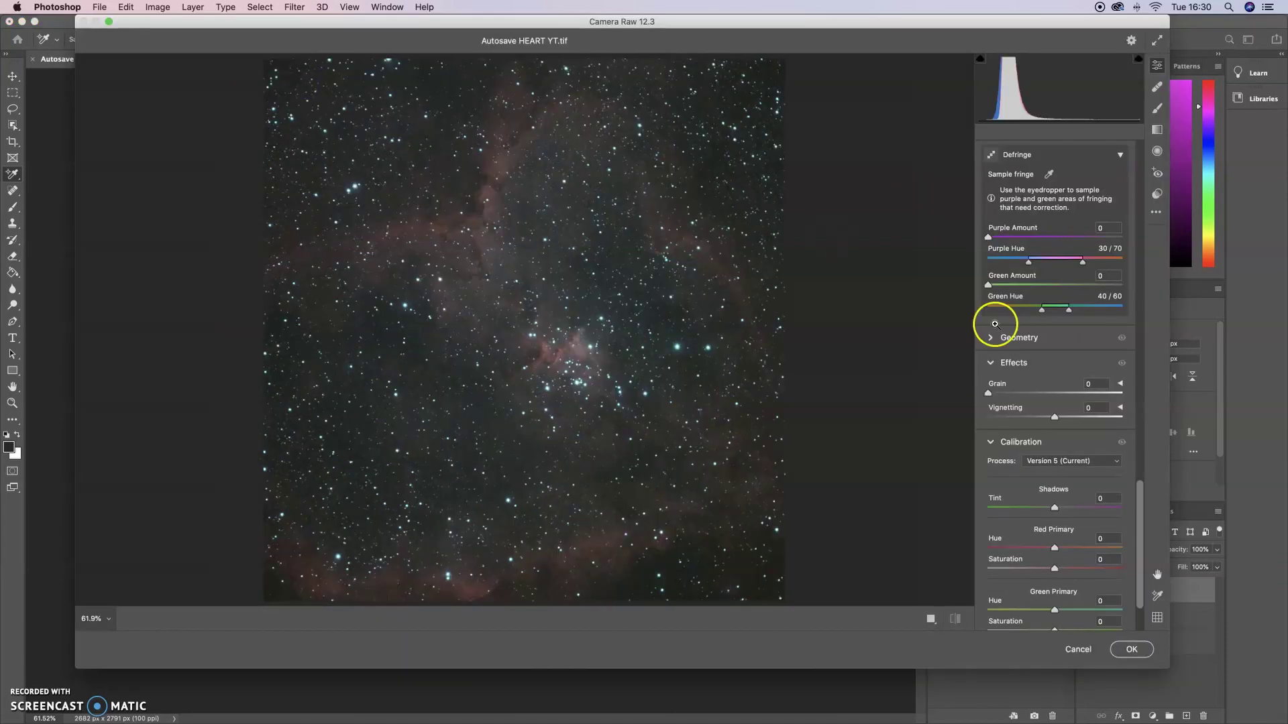
pyautogui.moveTo(1133, 525); pyautogui.dragTo(1145, 310)
pyautogui.click(567, 291)
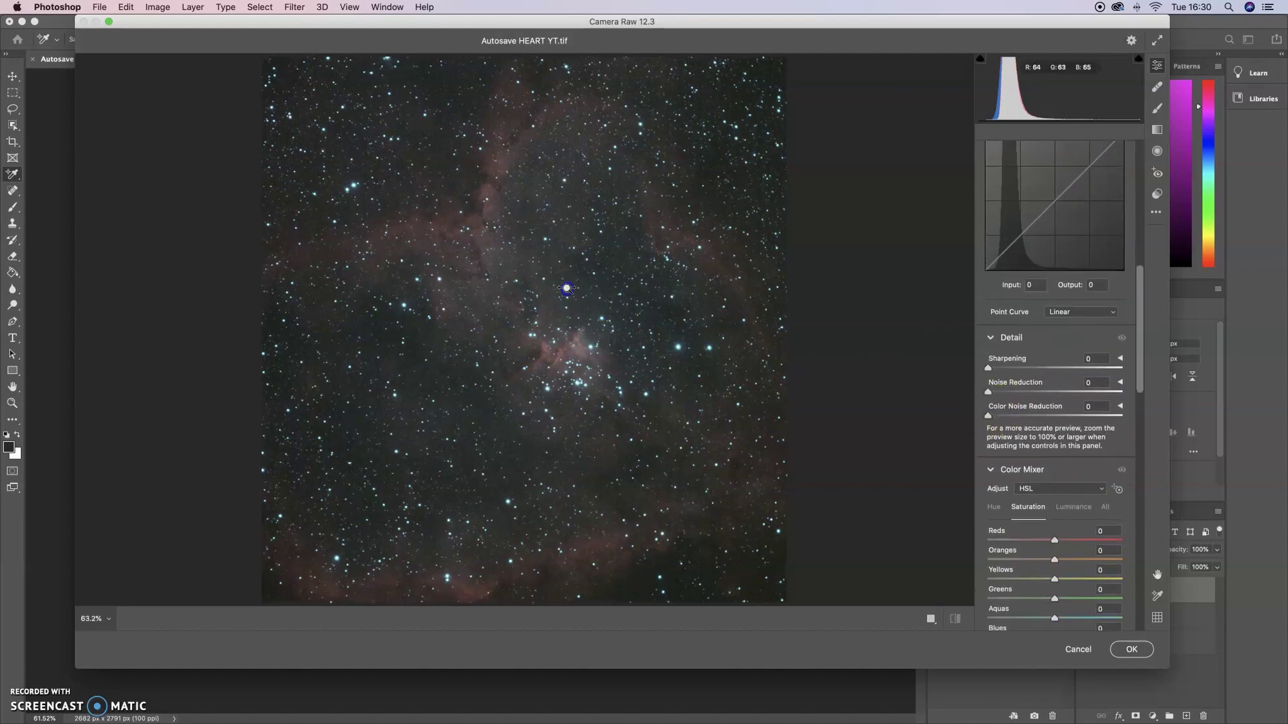
pyautogui.click(651, 316)
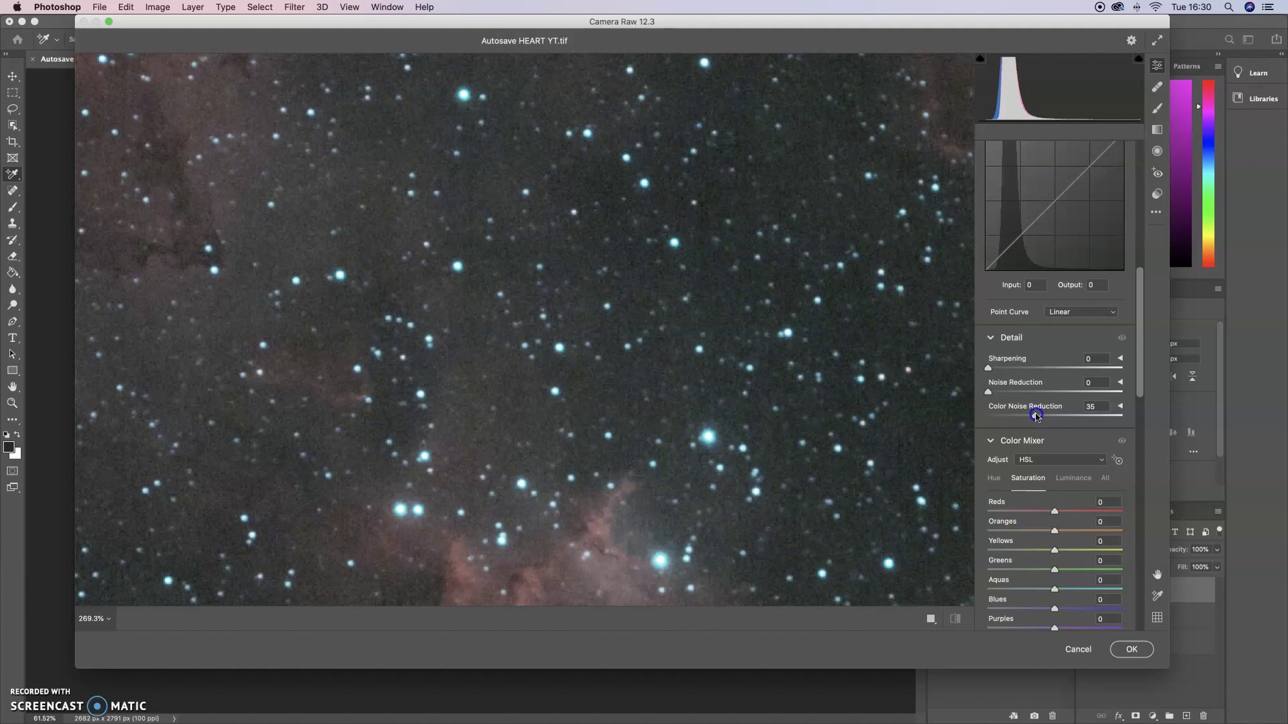
pyautogui.click(1101, 409)
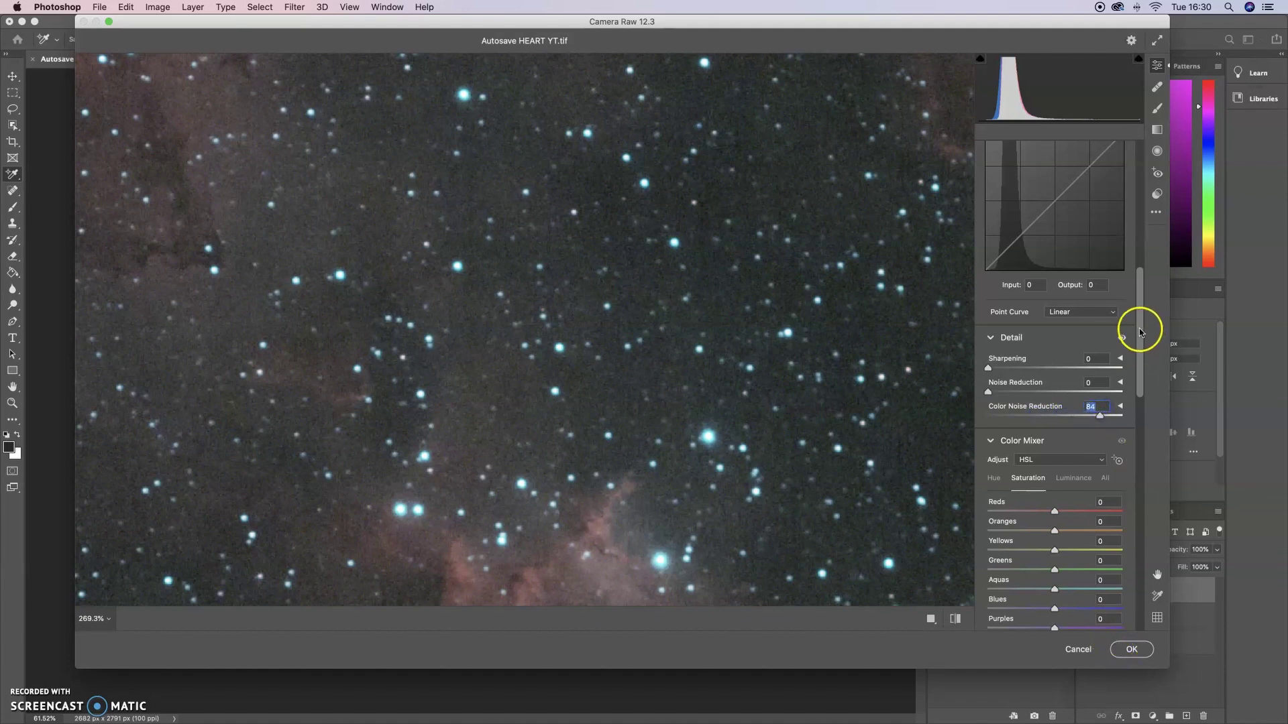
pyautogui.press('super+0')
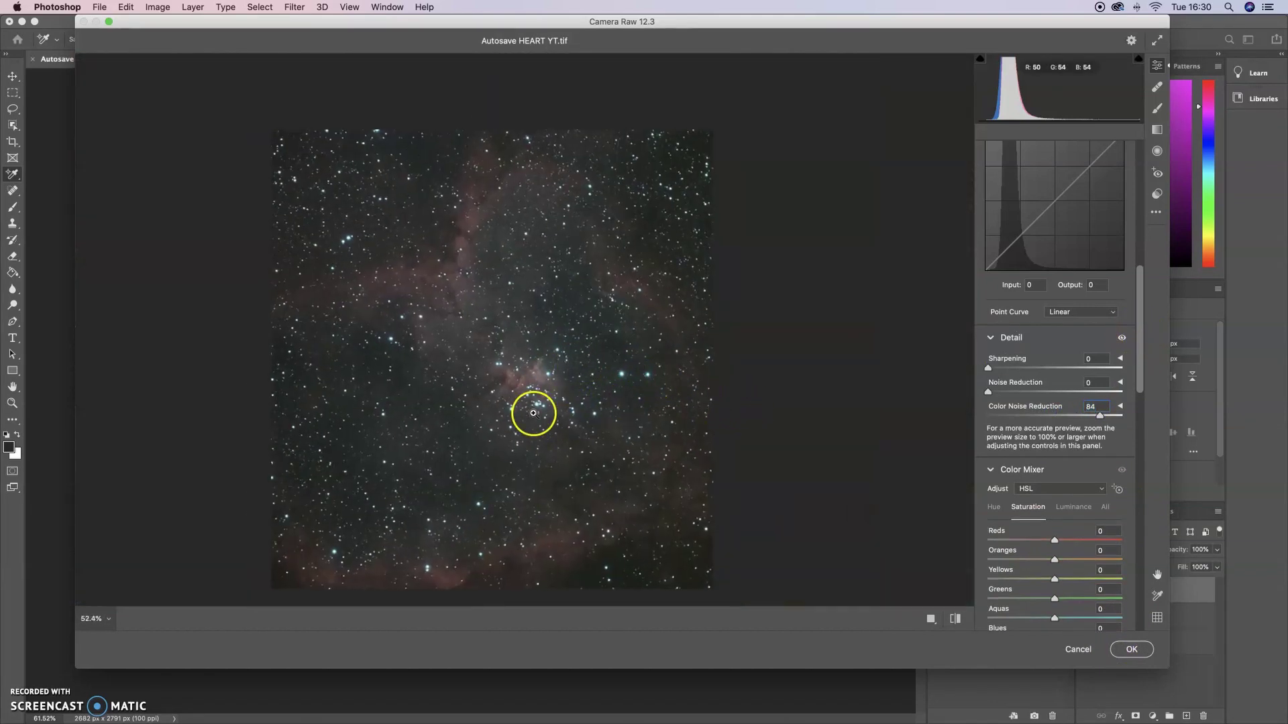
# Step: Defringe the stars with Green Hue 37 / 86 and Green Amount 8, and apply the Camera Raw Filter
pyautogui.click(561, 394)
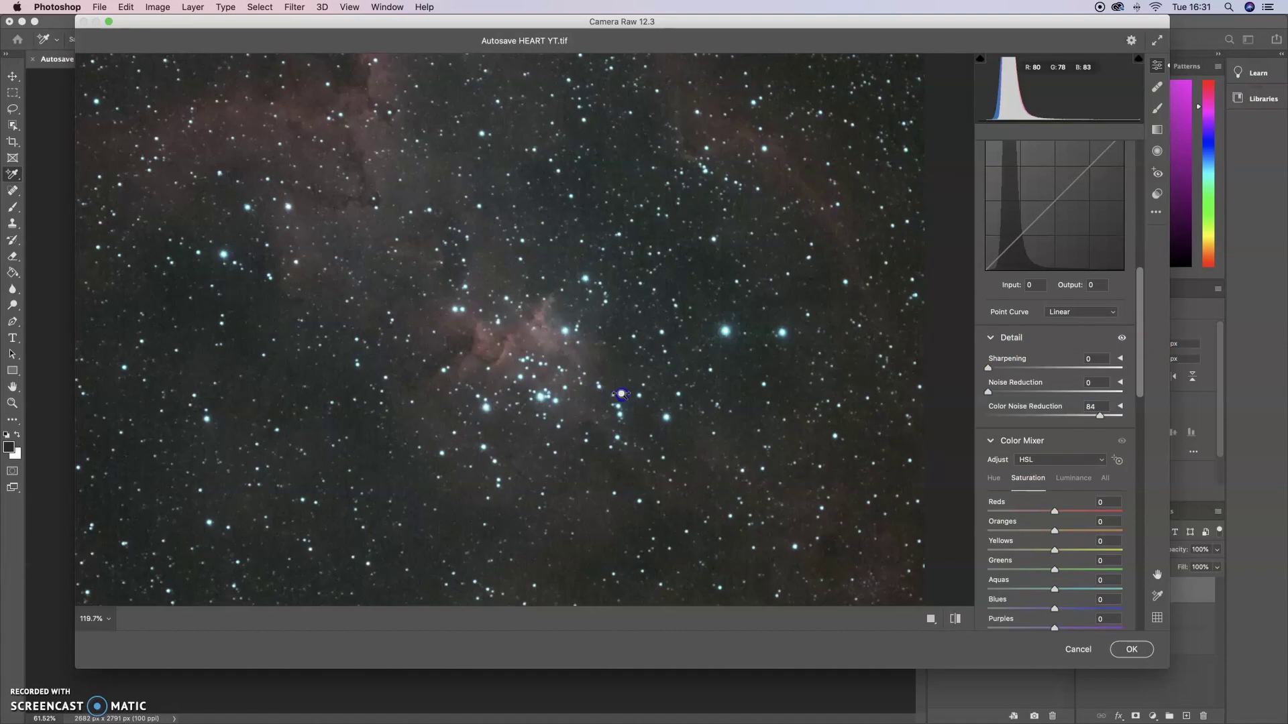
pyautogui.moveTo(1139, 346); pyautogui.dragTo(1136, 541)
pyautogui.moveTo(1068, 373)
pyautogui.mouseDown()
pyautogui.moveTo(1109, 374)
pyautogui.moveTo(1071, 373)
pyautogui.mouseUp()
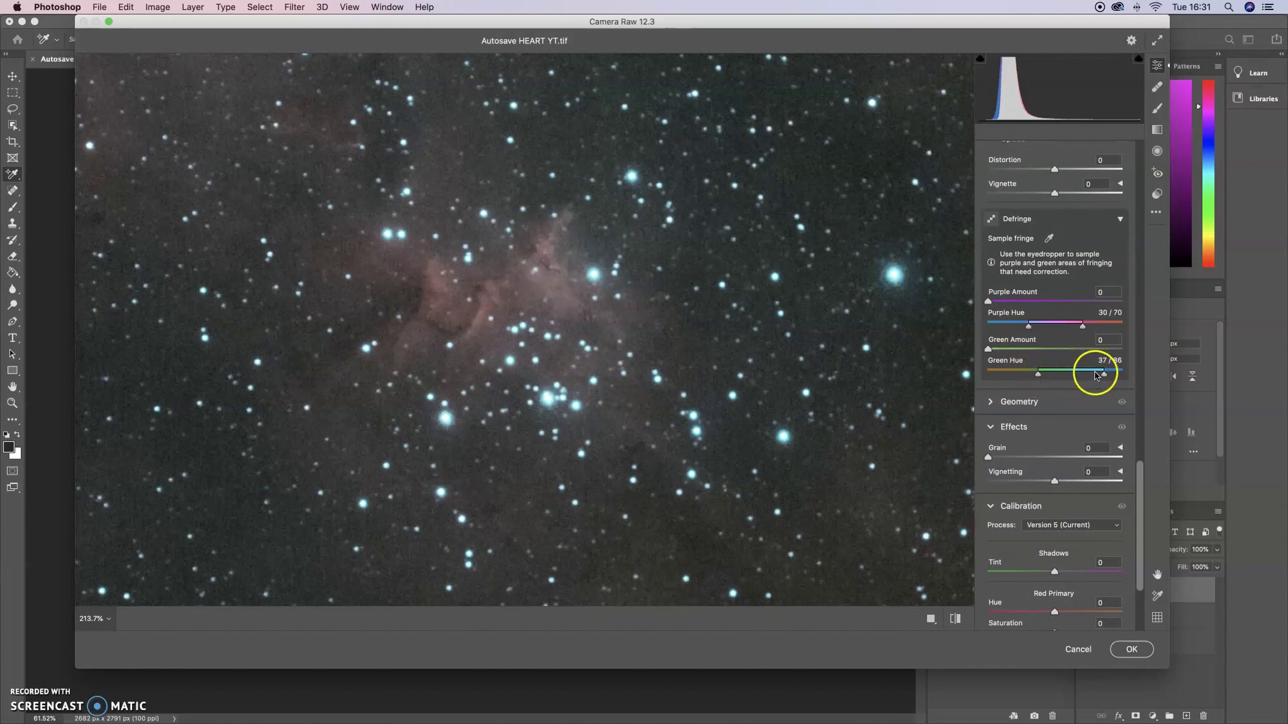
pyautogui.click(988, 349)
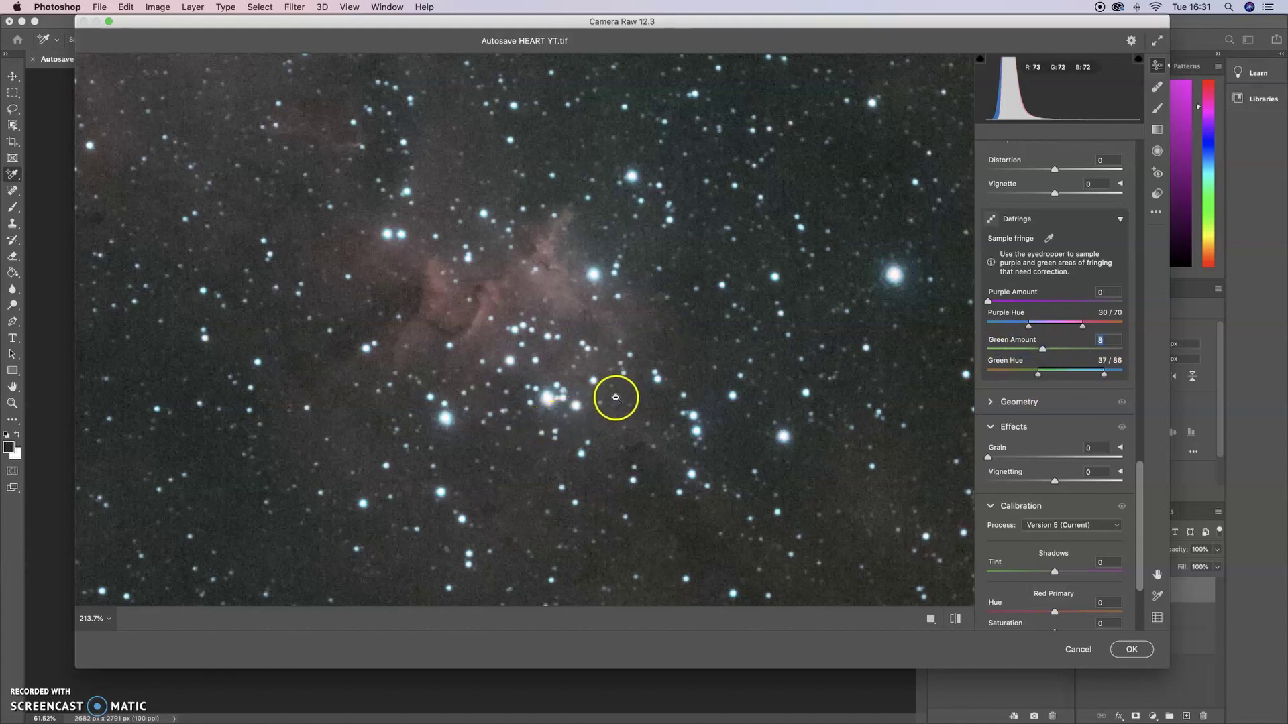
pyautogui.moveTo(590, 362); pyautogui.dragTo(454, 362)
pyautogui.moveTo(489, 308)
pyautogui.mouseDown()
pyautogui.moveTo(515, 318)
pyautogui.moveTo(503, 320)
pyautogui.mouseUp()
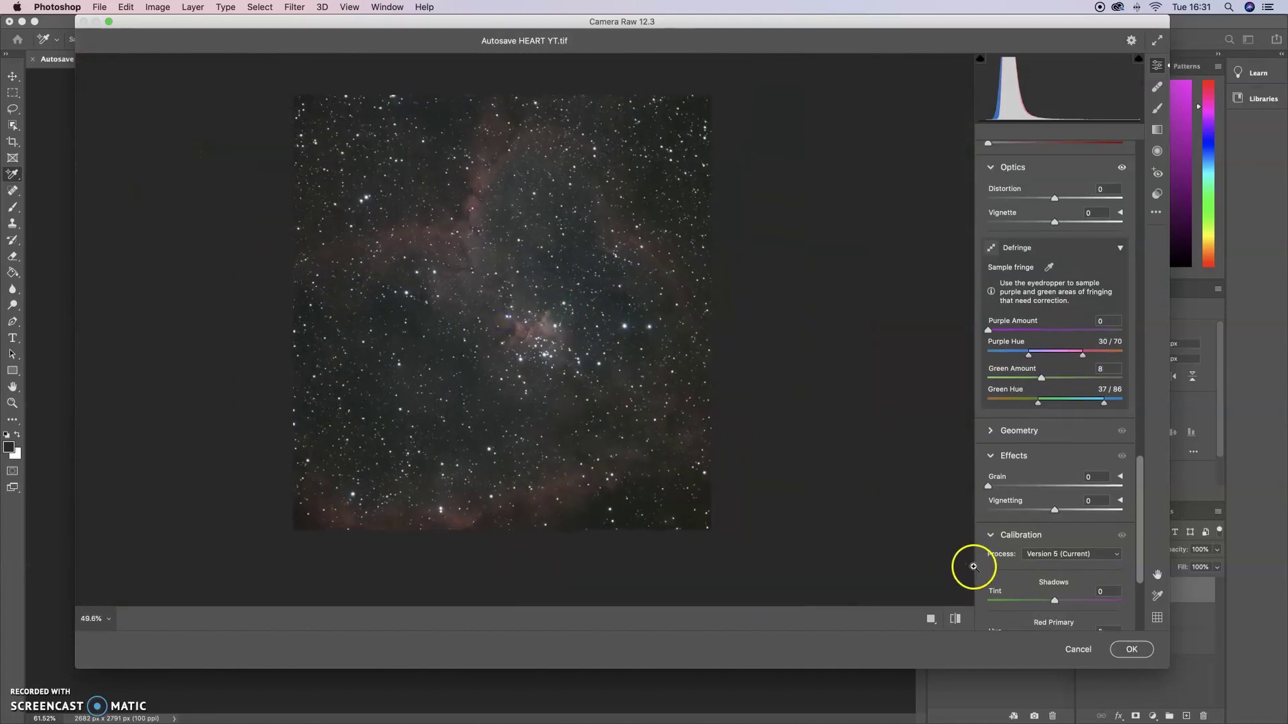
pyautogui.click(1129, 650)
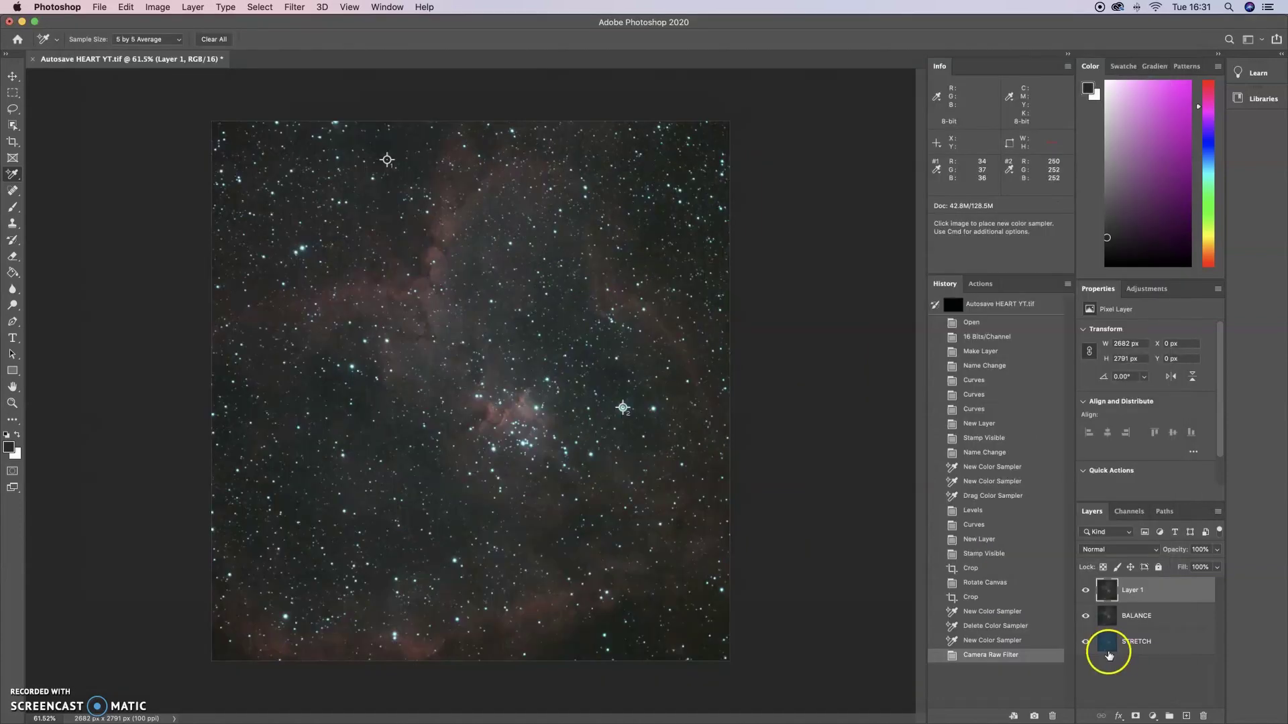
# Step: Rename the filtered layer FRINGING and stamp the visible layers into a new layer above it
pyautogui.click(1135, 591)
pyautogui.press('Return')
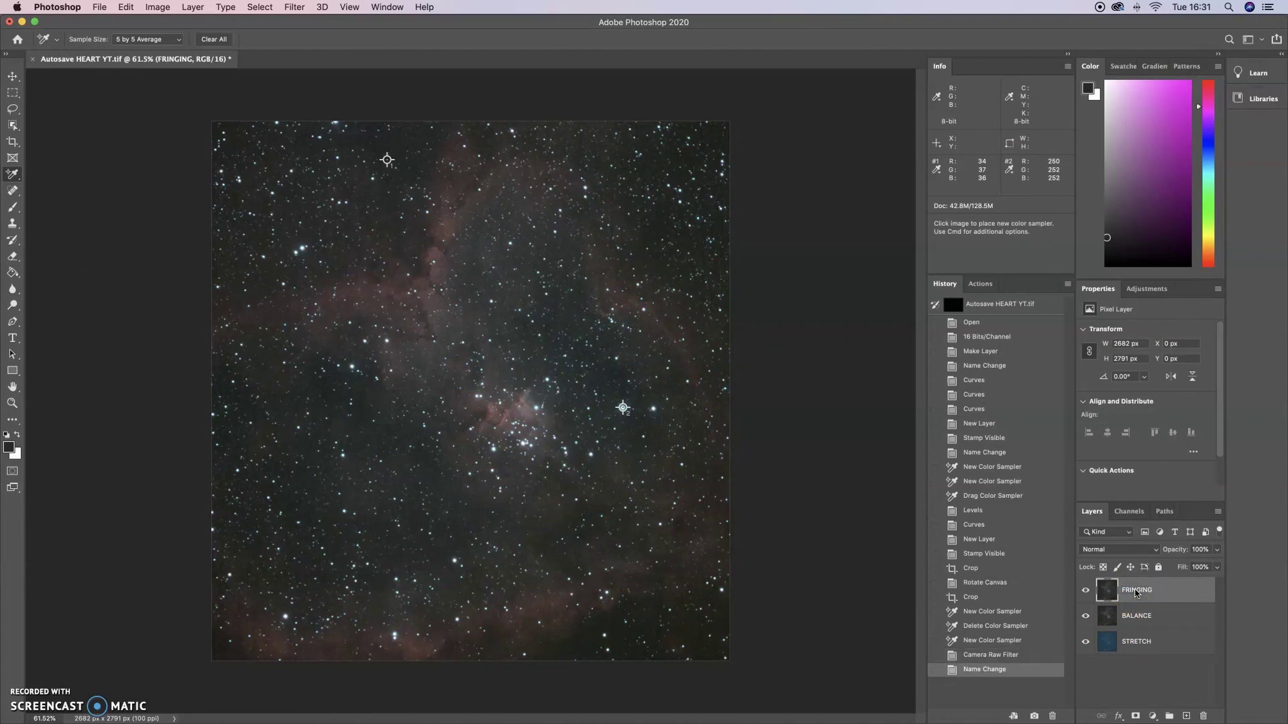
pyautogui.press('super+alt+shift+e')
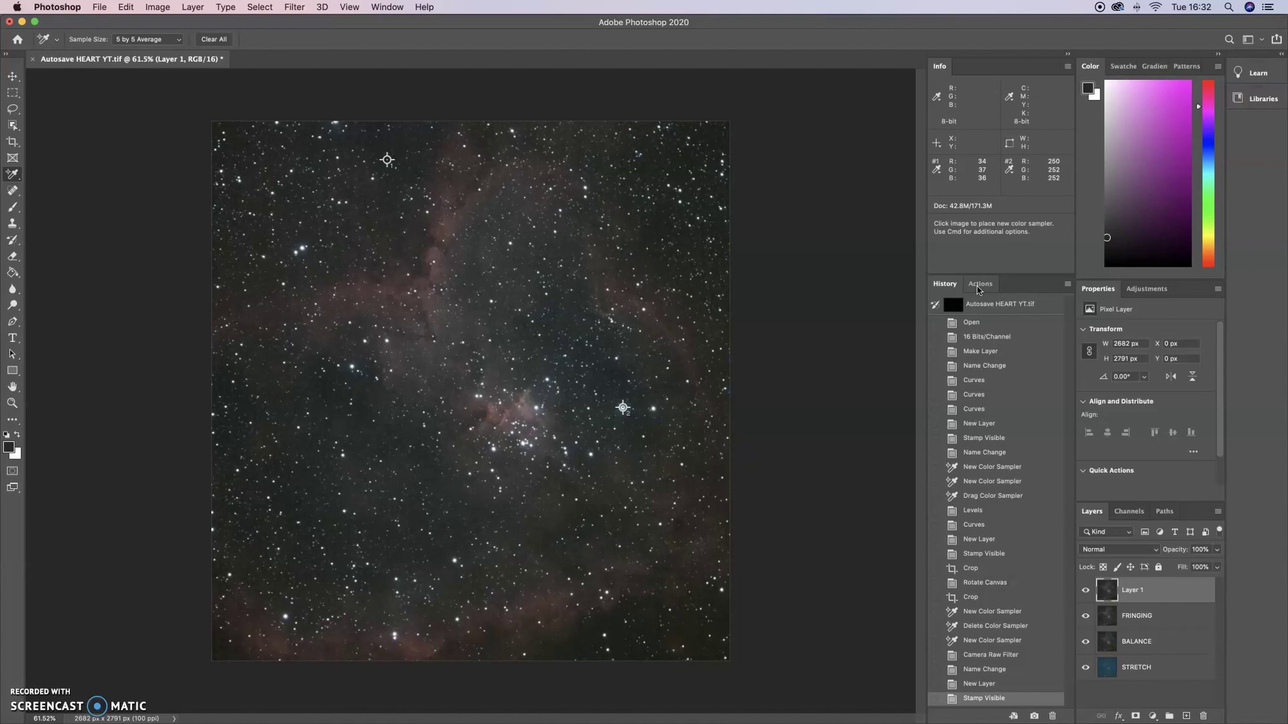
# Step: Run the Astronomy Tools action Vertical Banding Noise Reduction on the new stamped layer
pyautogui.click(978, 285)
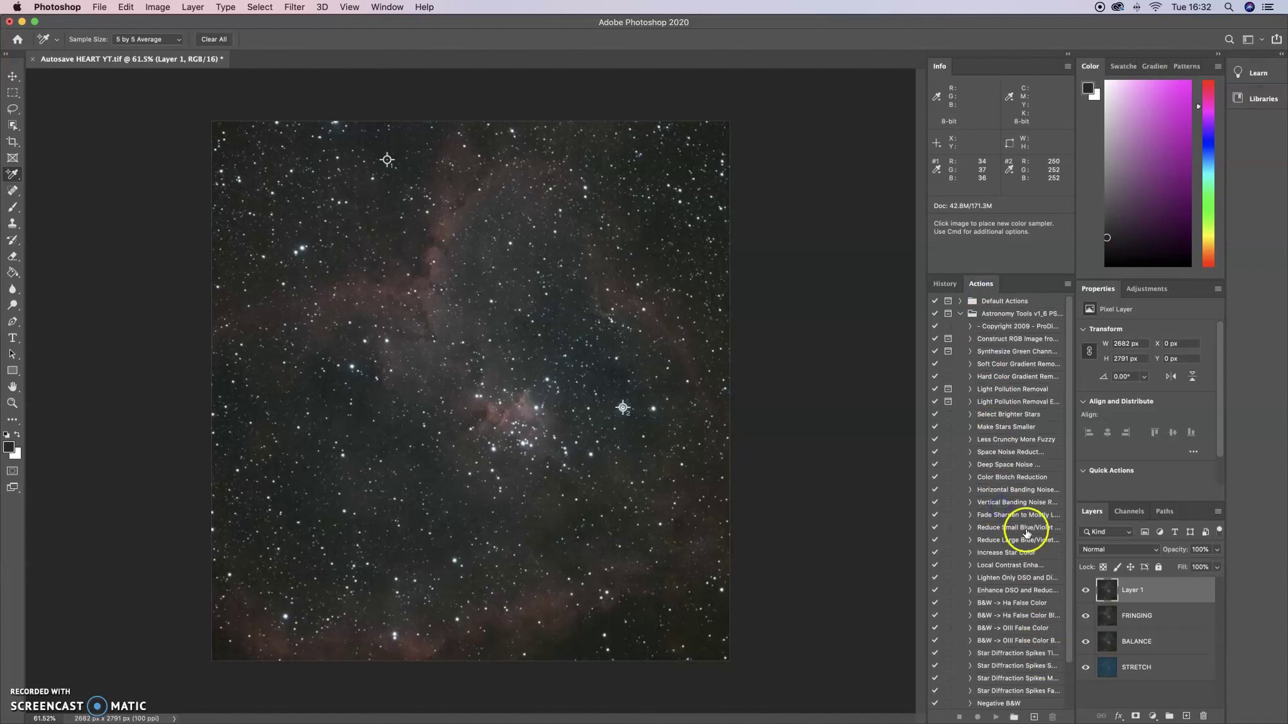
pyautogui.click(1012, 502)
pyautogui.click(996, 717)
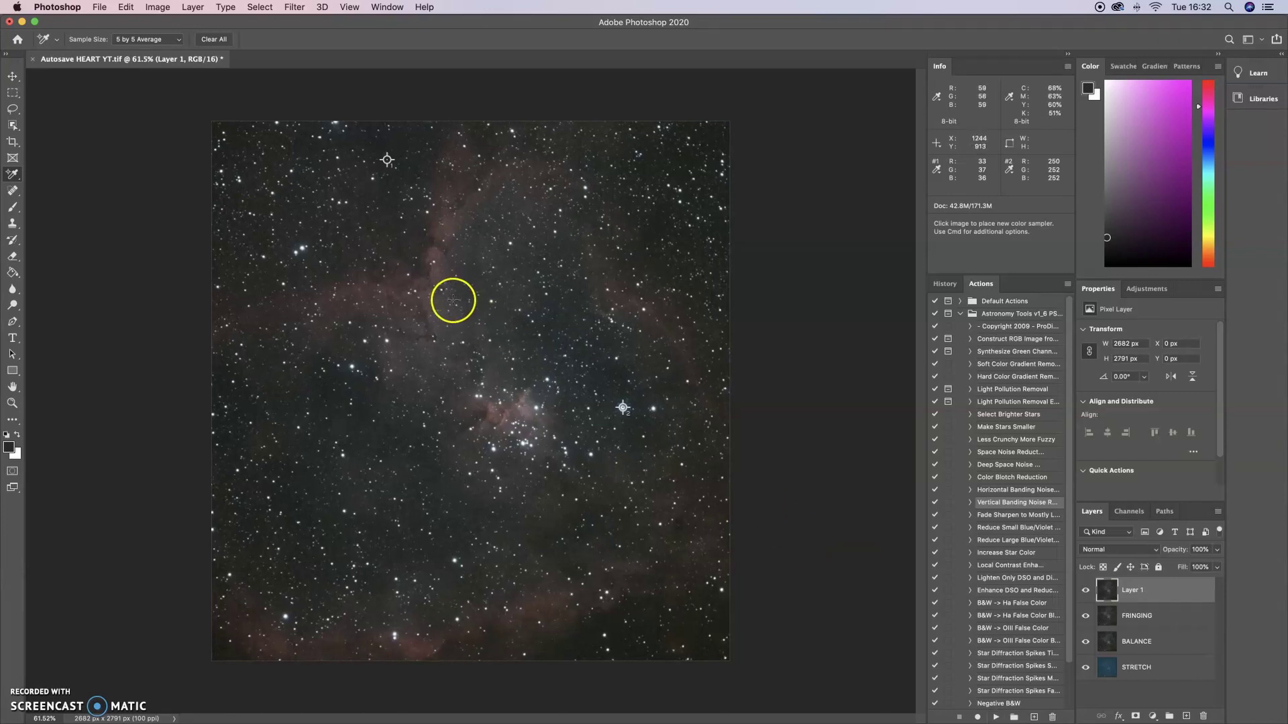
# Step: Compare the banding-reduced layer hidden and shown, then name it BANDING and stamp the visible layers into a new layer
pyautogui.click(12, 403)
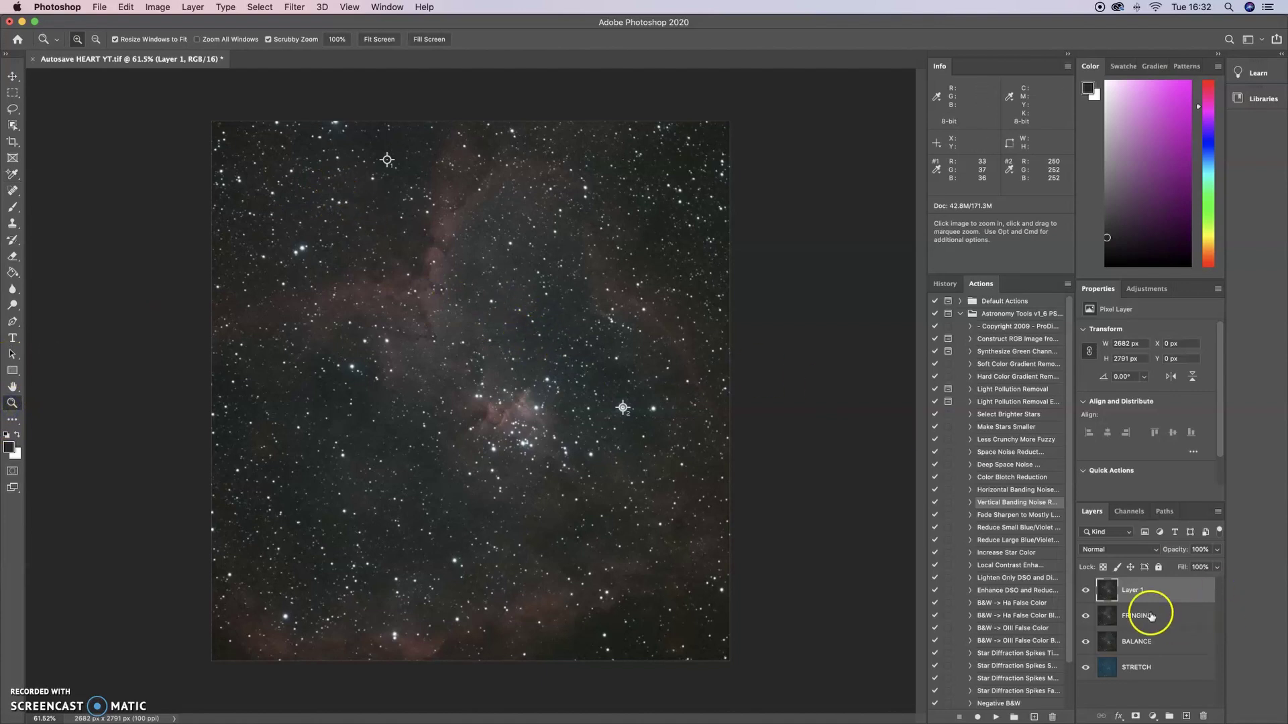
pyautogui.click(1083, 592)
pyautogui.click(1082, 593)
pyautogui.click(1083, 593)
pyautogui.click(1082, 593)
pyautogui.doubleClick(1129, 594)
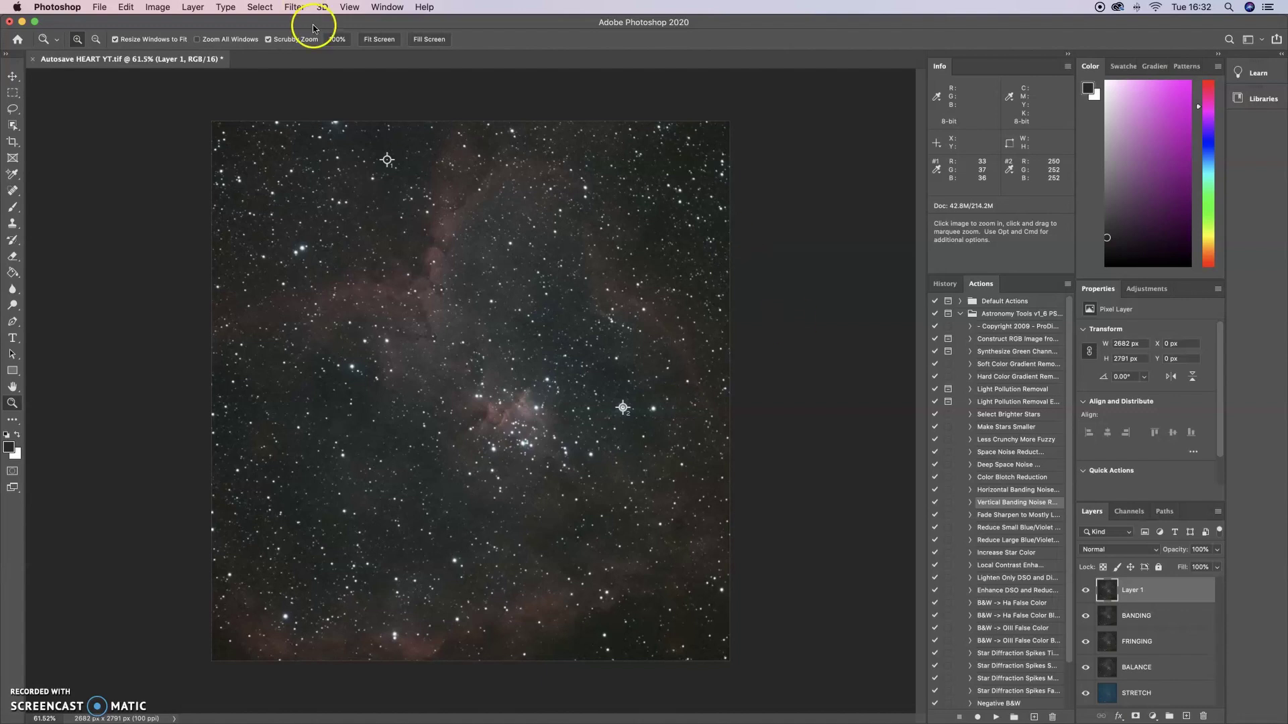
# Step: Select the stars with Color Range set to Highlights, increasing the fuzziness and keeping the range at 190
pyautogui.click(261, 8)
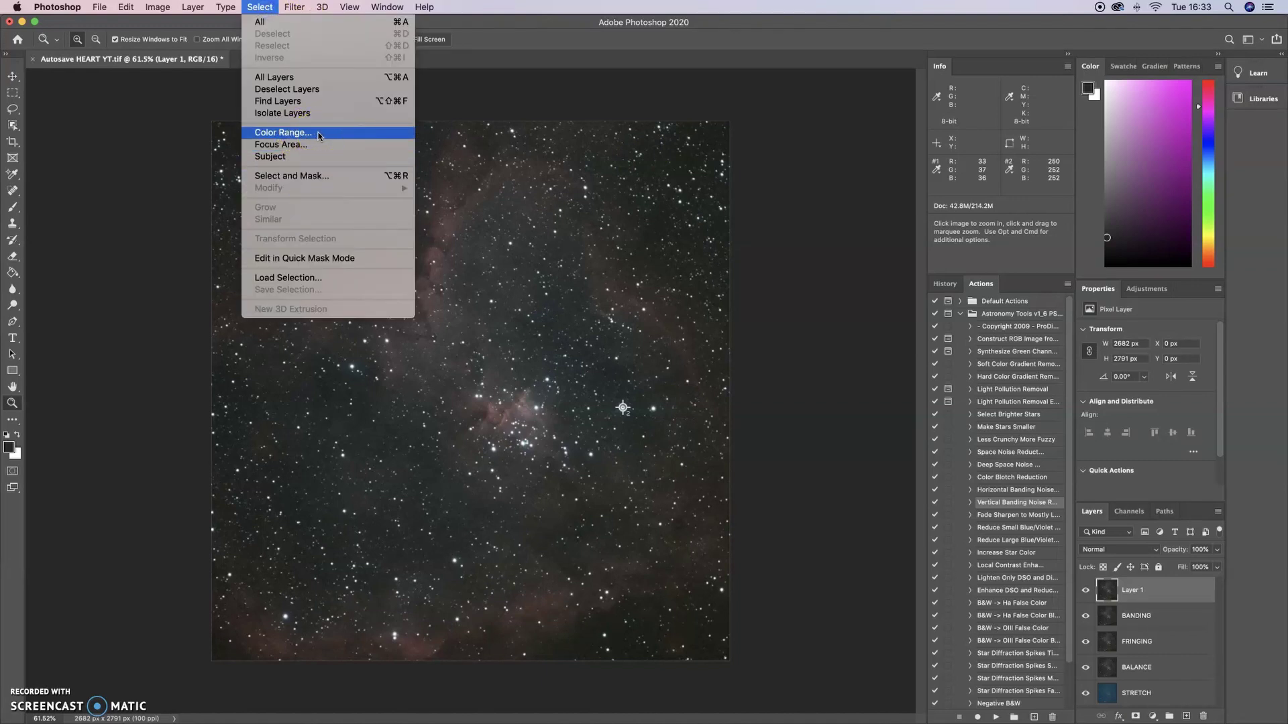
pyautogui.click(319, 134)
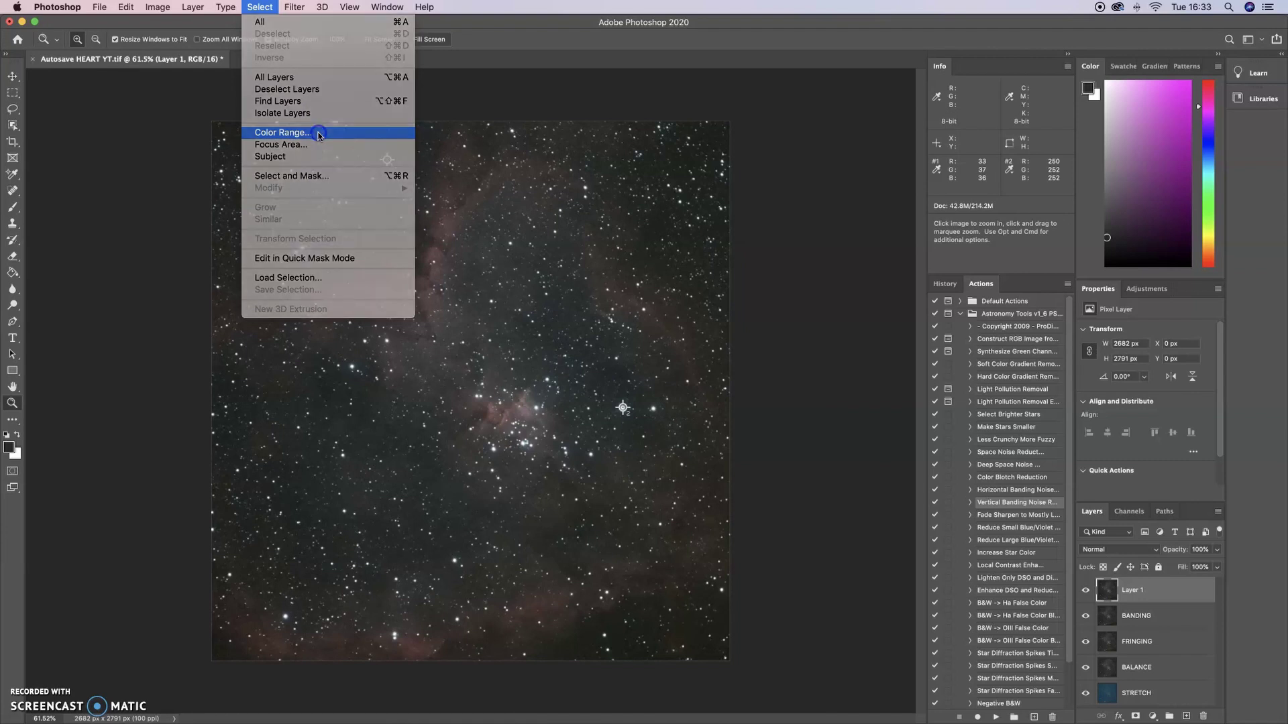
pyautogui.click(746, 143)
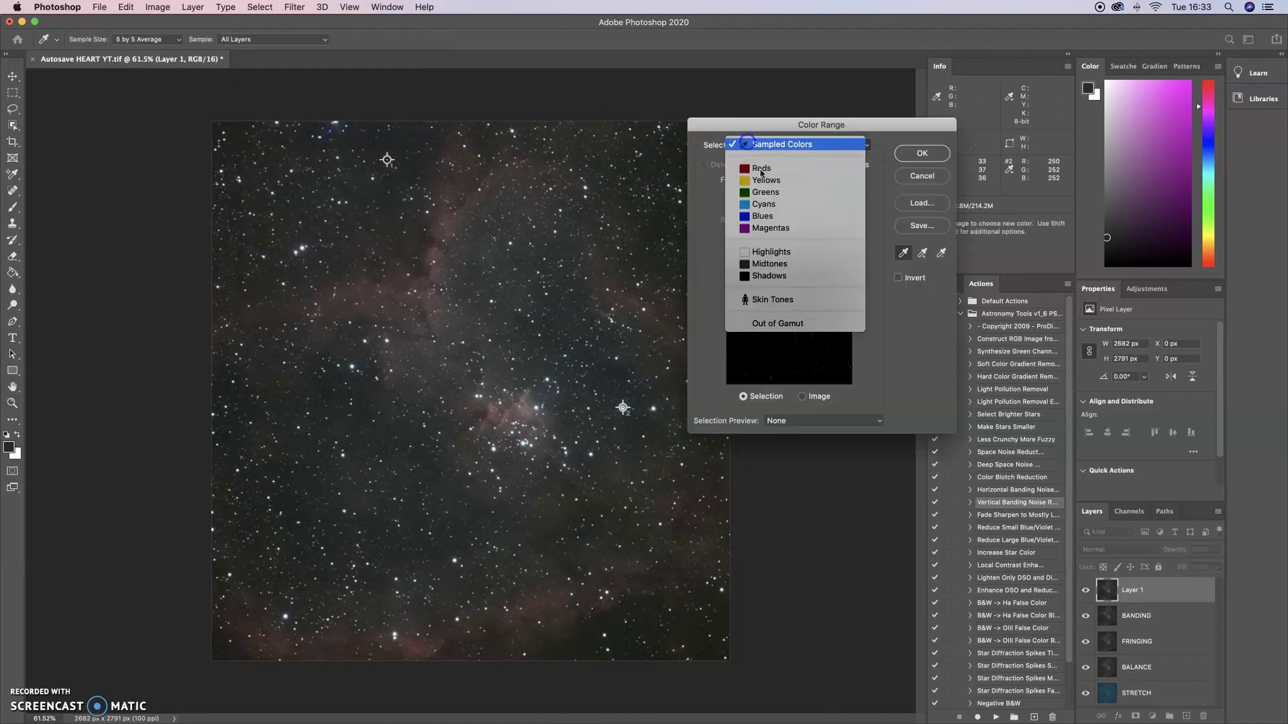
pyautogui.click(798, 251)
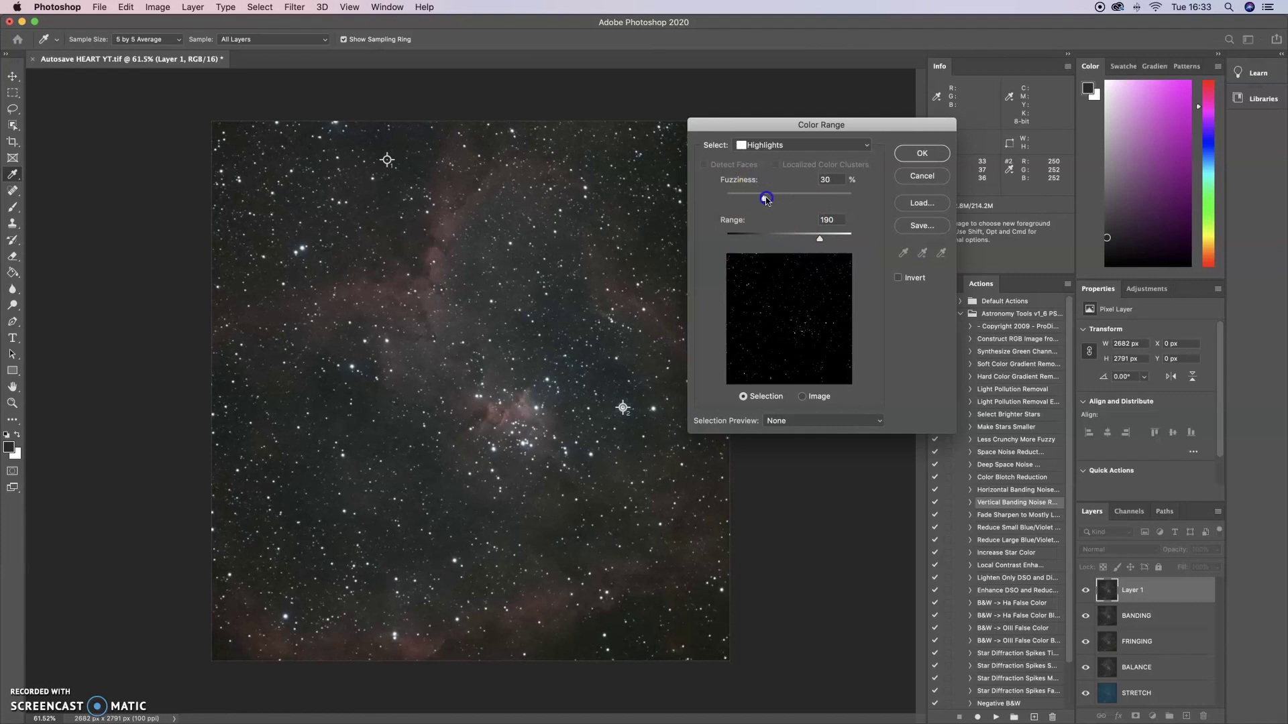
pyautogui.click(793, 200)
pyautogui.click(919, 152)
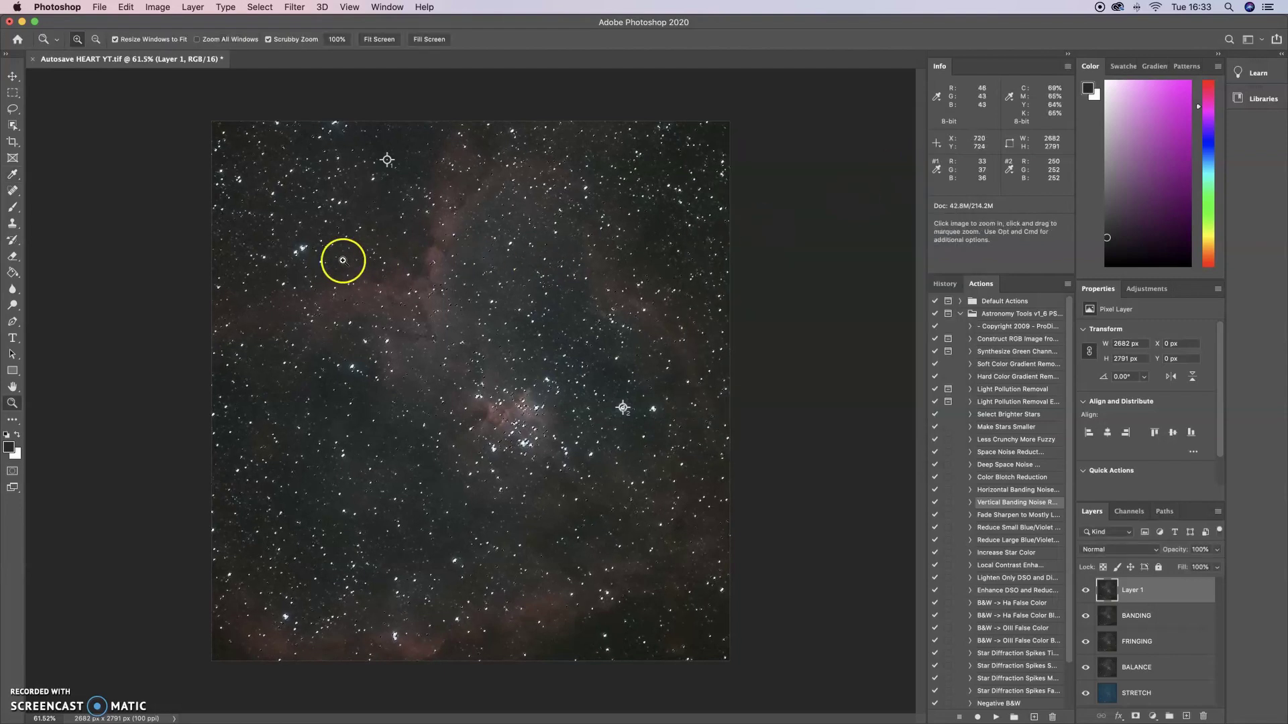
# Step: Expand the star selection by 2 pixels
pyautogui.click(260, 6)
pyautogui.moveTo(293, 187)
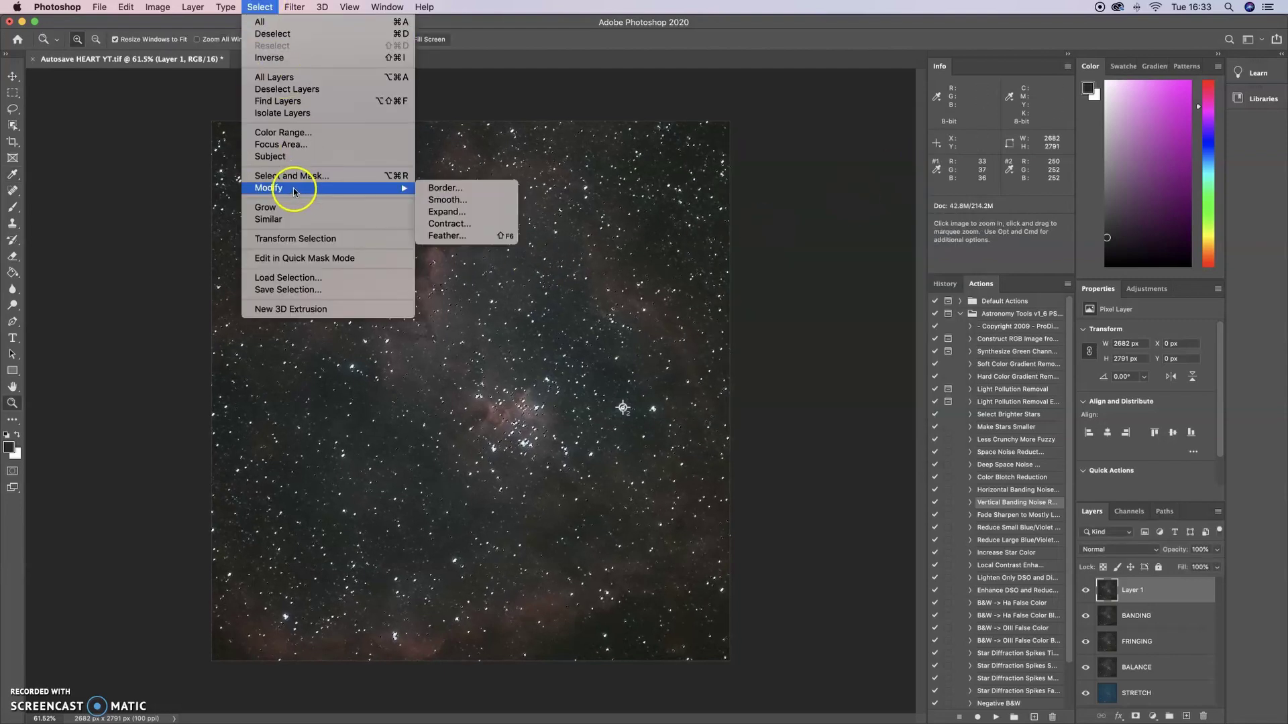
pyautogui.click(470, 211)
pyautogui.click(707, 334)
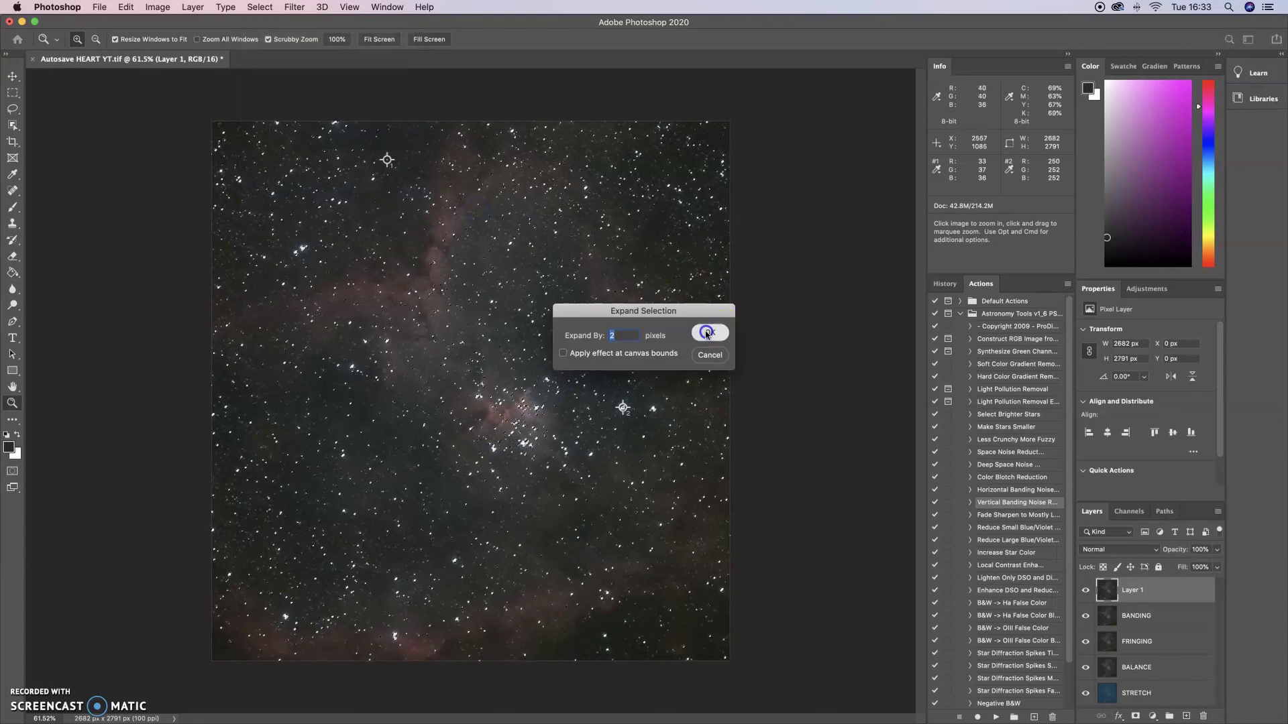
# Step: Feather the star selection by 2 pixels
pyautogui.click(261, 7)
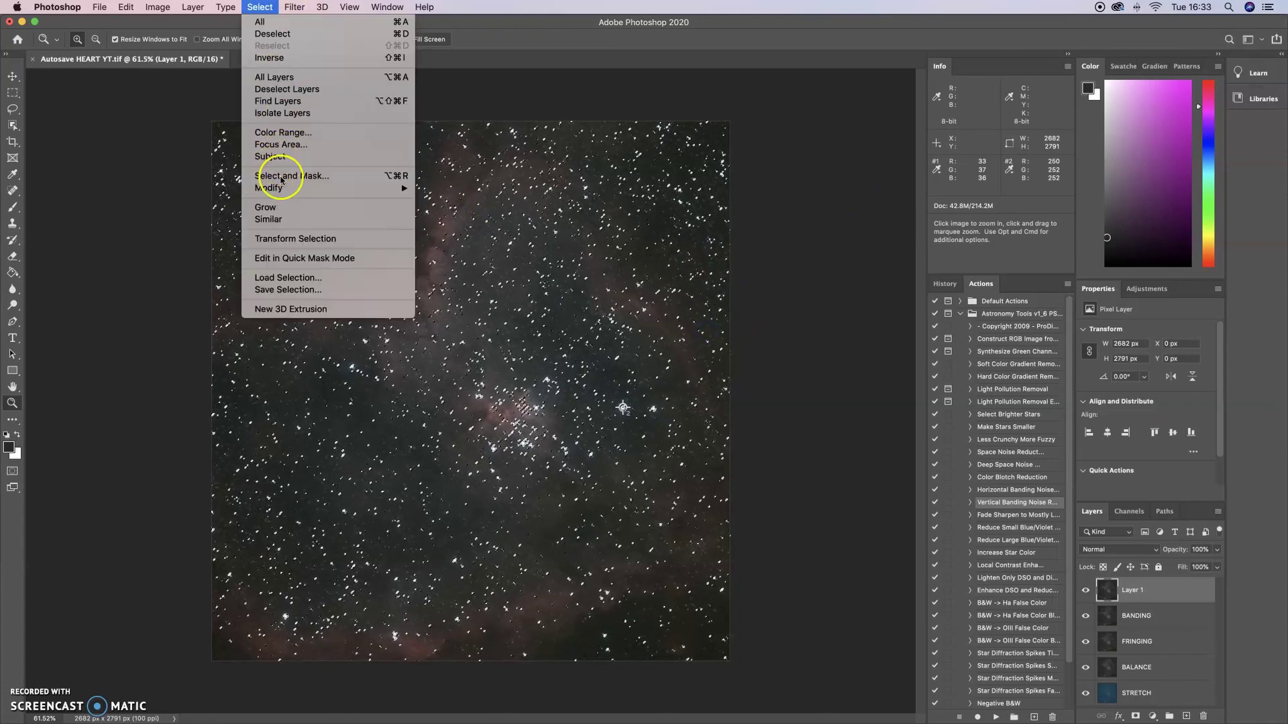
pyautogui.moveTo(348, 188)
pyautogui.click(446, 236)
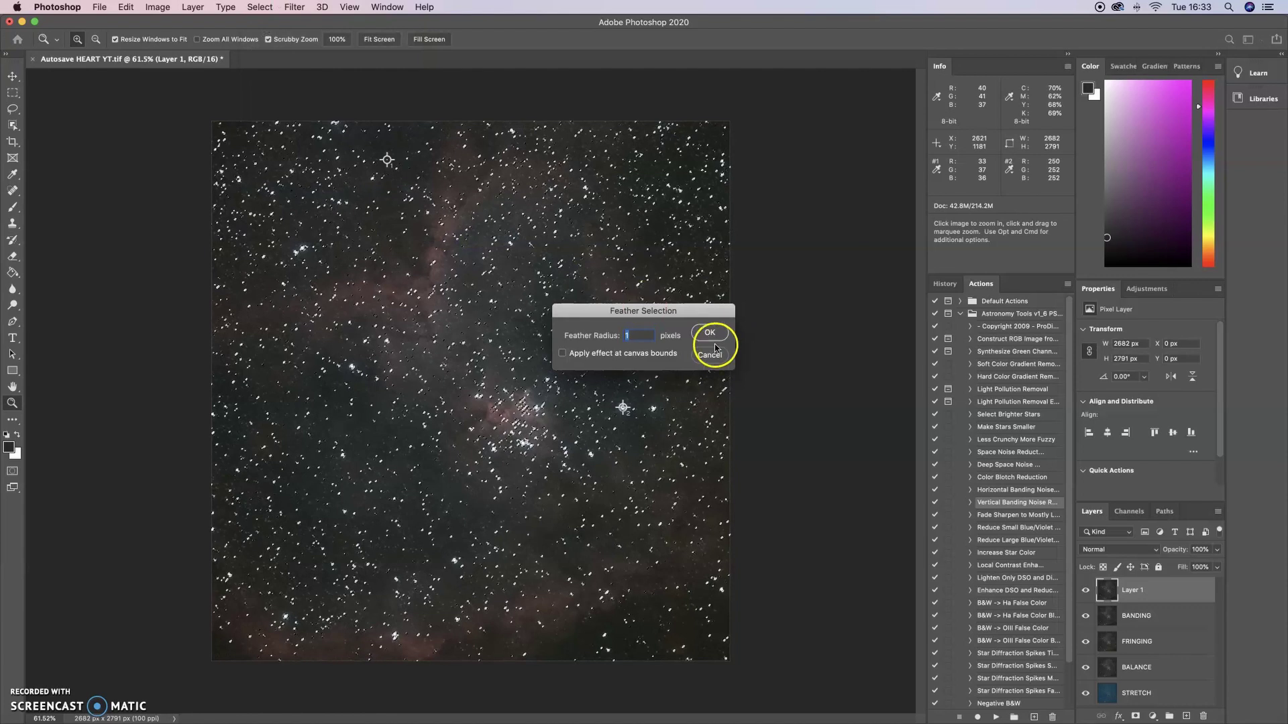
pyautogui.write('2')
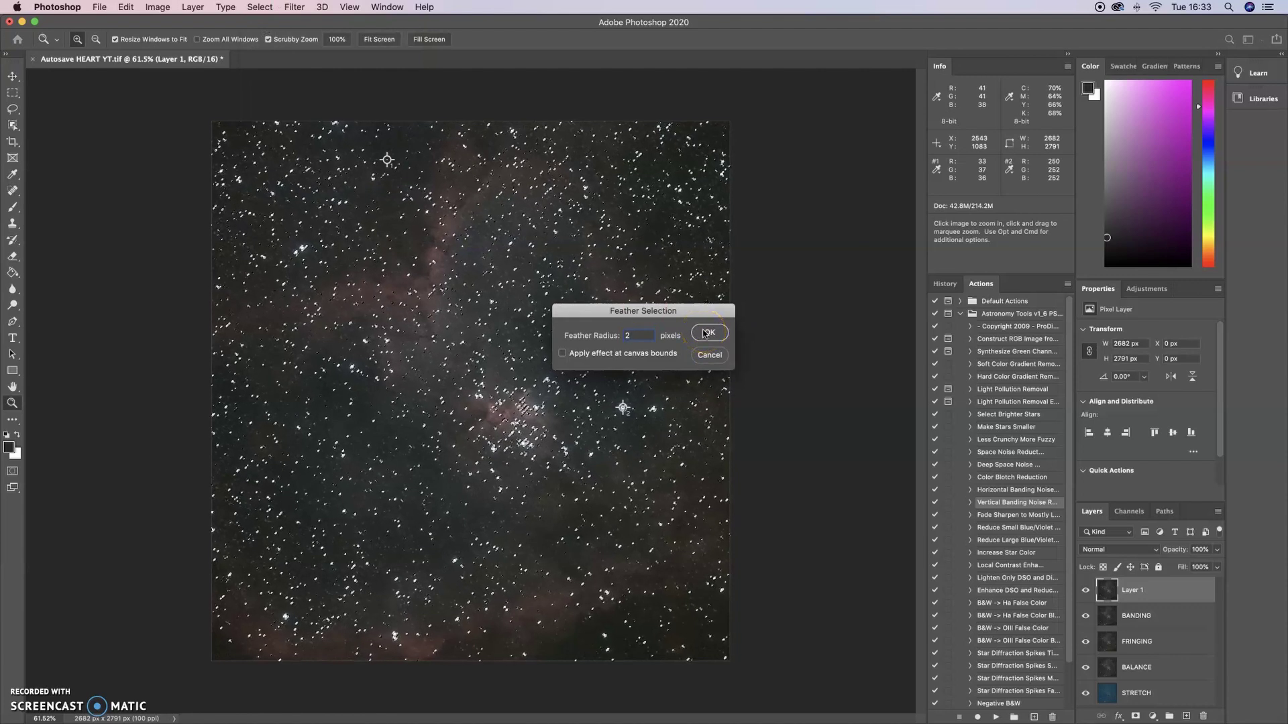
pyautogui.click(705, 333)
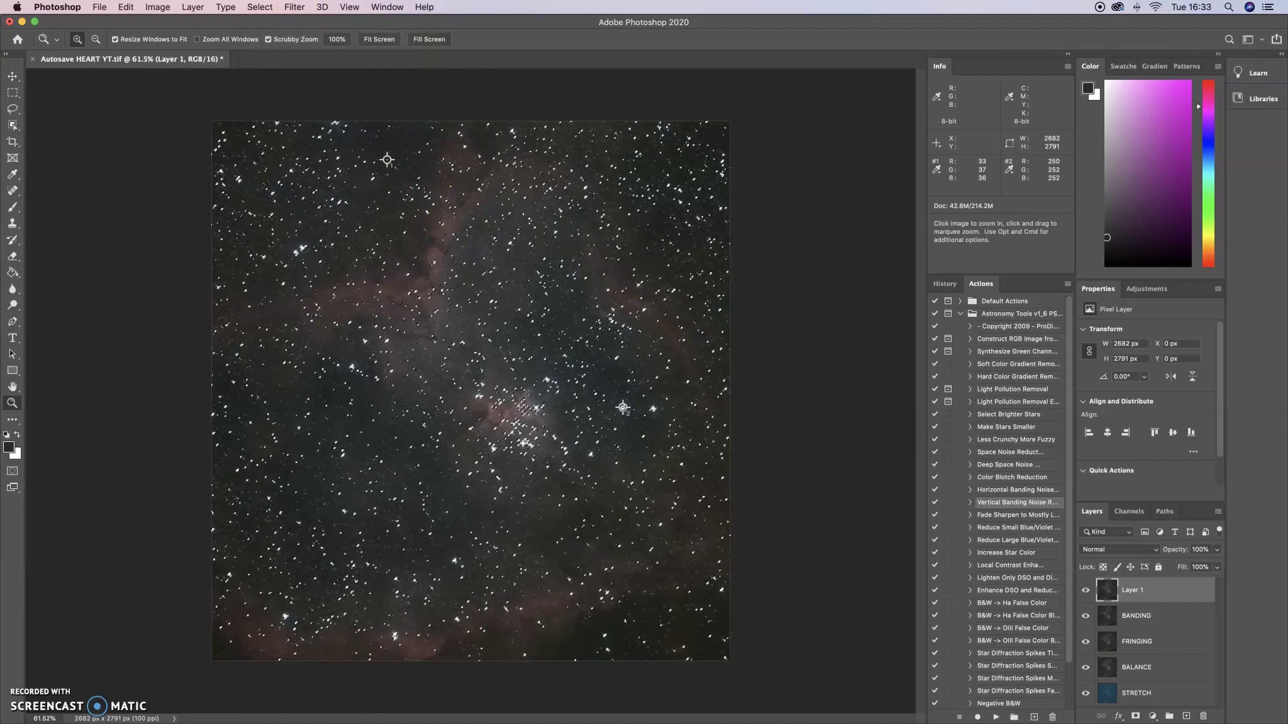
# Step: Apply the Minimum filter to the selected stars with a radius of 1.0 pixel, preserving Roundness
pyautogui.moveTo(294, 7); pyautogui.dragTo(413, 271)
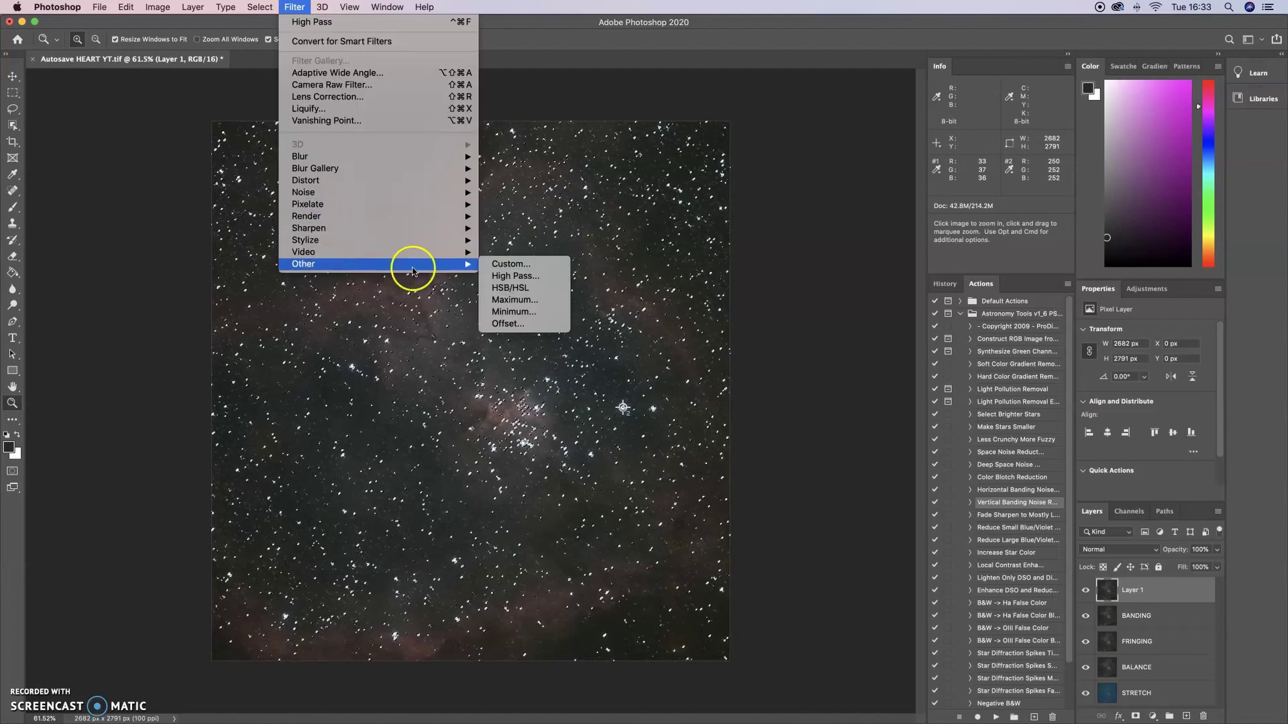
pyautogui.click(504, 312)
pyautogui.moveTo(645, 282); pyautogui.dragTo(625, 266)
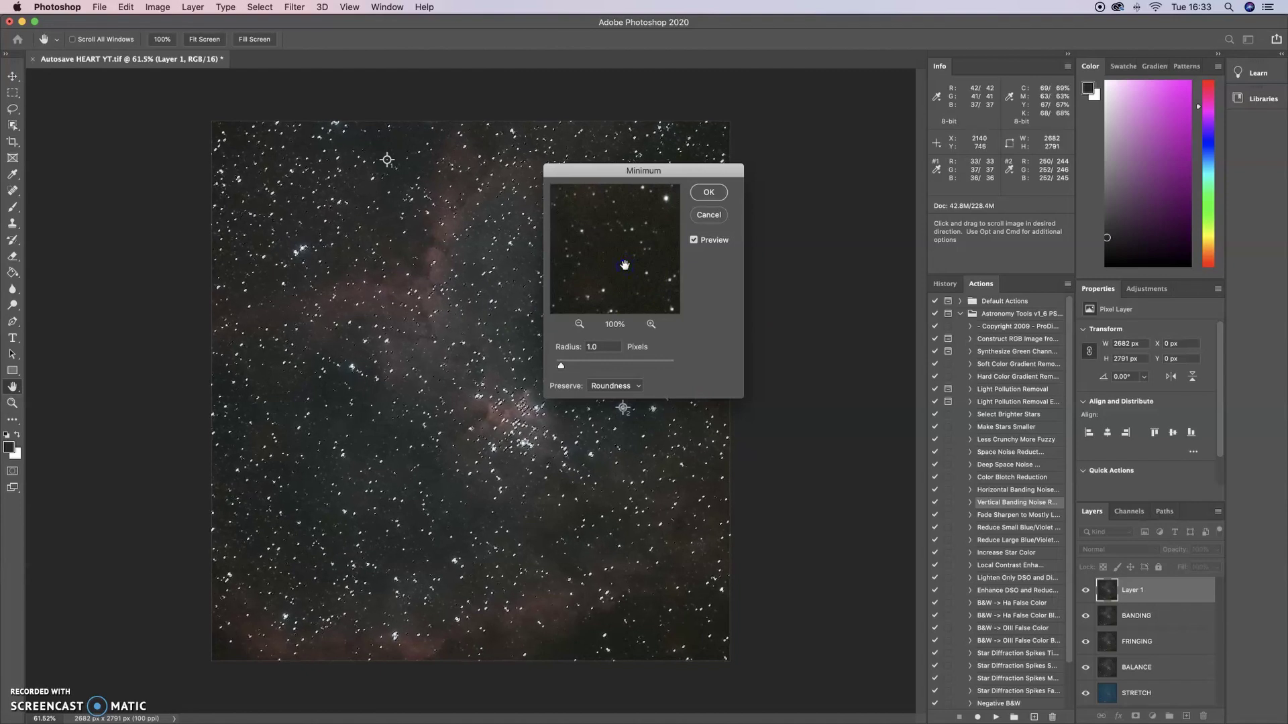
pyautogui.moveTo(634, 242); pyautogui.dragTo(645, 349)
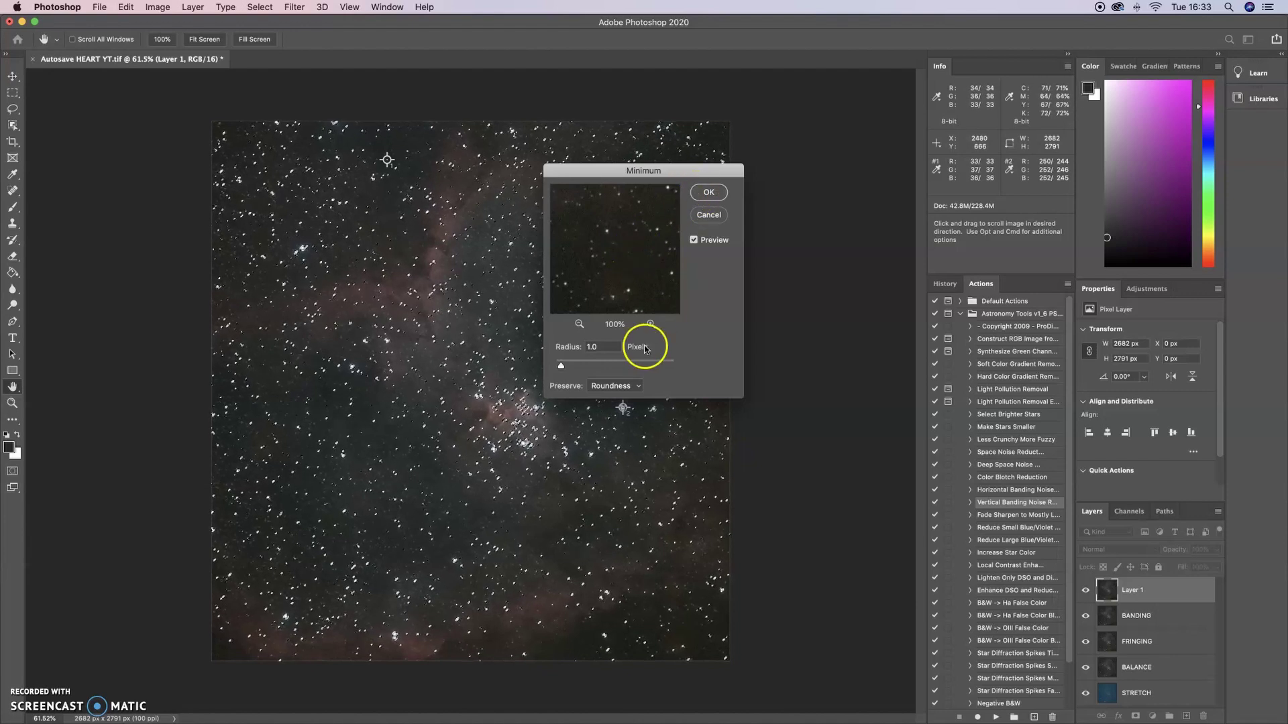
pyautogui.click(622, 392)
pyautogui.click(704, 190)
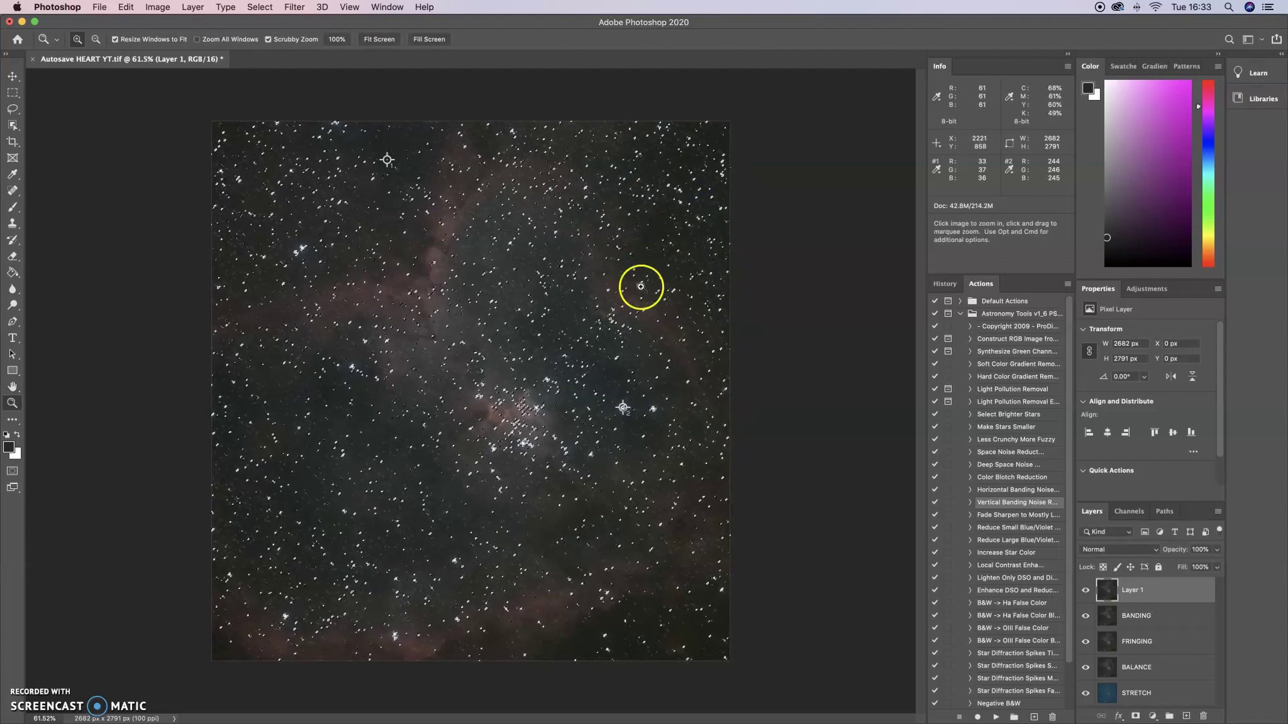
# Step: Deselect the stars and compare the image with the star-reduced layer hidden and shown
pyautogui.click(259, 6)
pyautogui.click(271, 36)
pyautogui.click(1083, 592)
pyautogui.click(1083, 592)
pyautogui.click(1083, 592)
pyautogui.click(1083, 592)
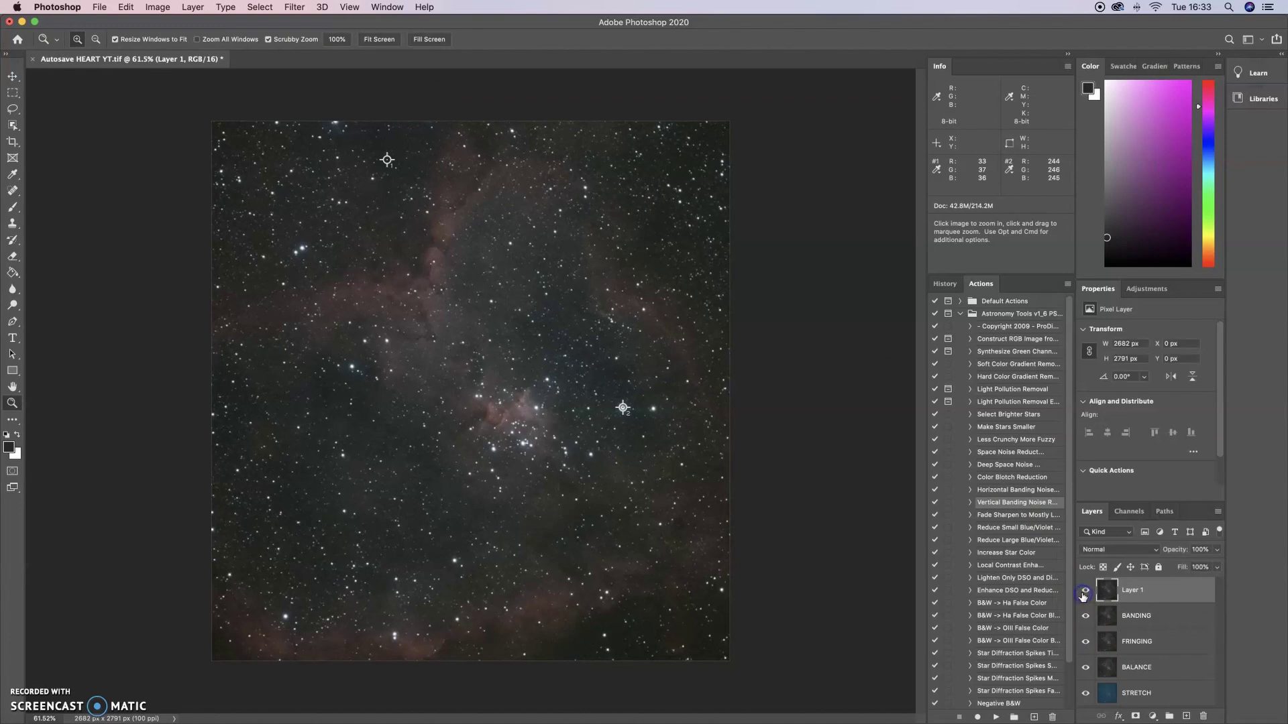
# Step: Reselect the stars, run the Minimum filter again at radius 1.0 pixel with Roundness preserved, and clear the selection
pyautogui.click(258, 6)
pyautogui.click(275, 49)
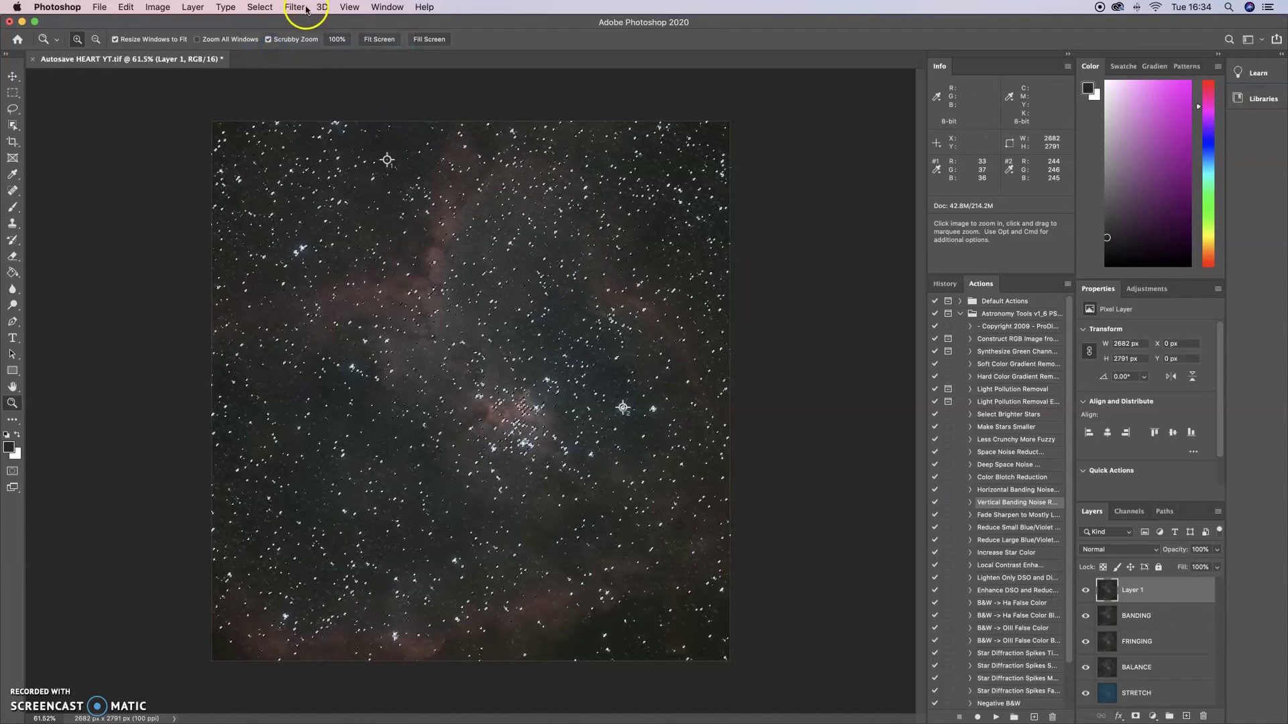
pyautogui.click(259, 7)
pyautogui.click(224, 80)
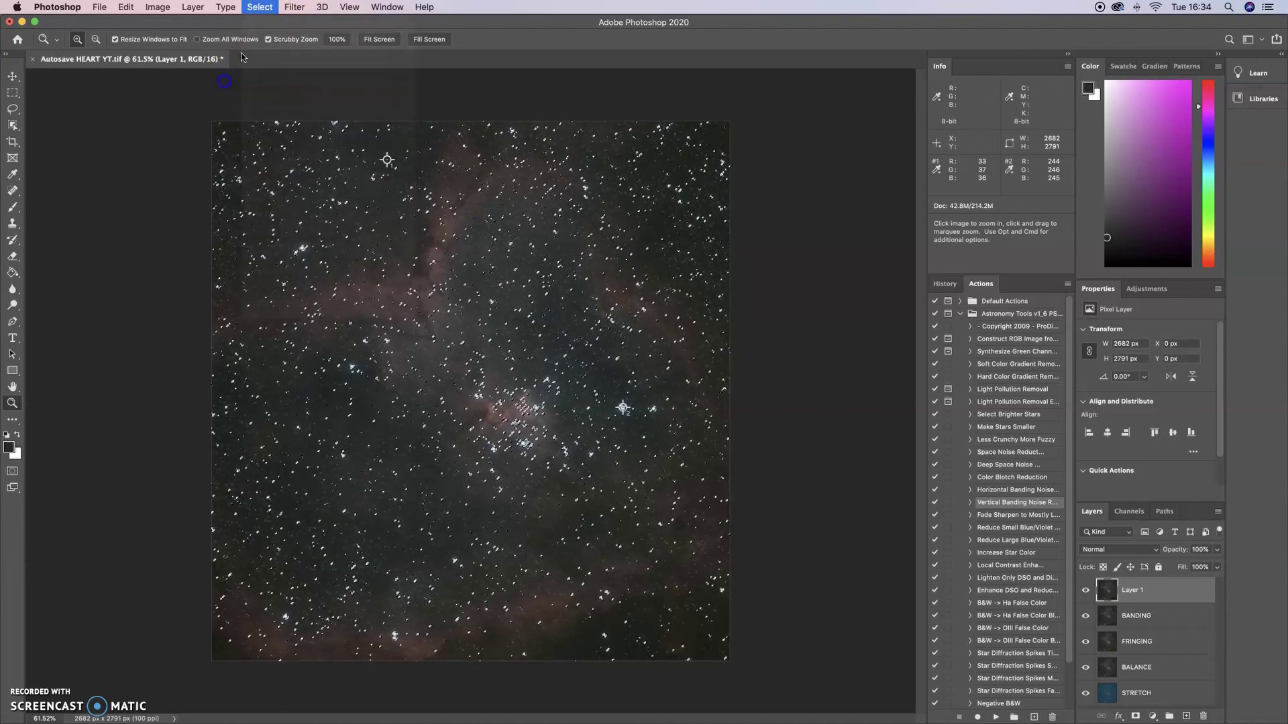
pyautogui.moveTo(294, 7); pyautogui.dragTo(494, 315)
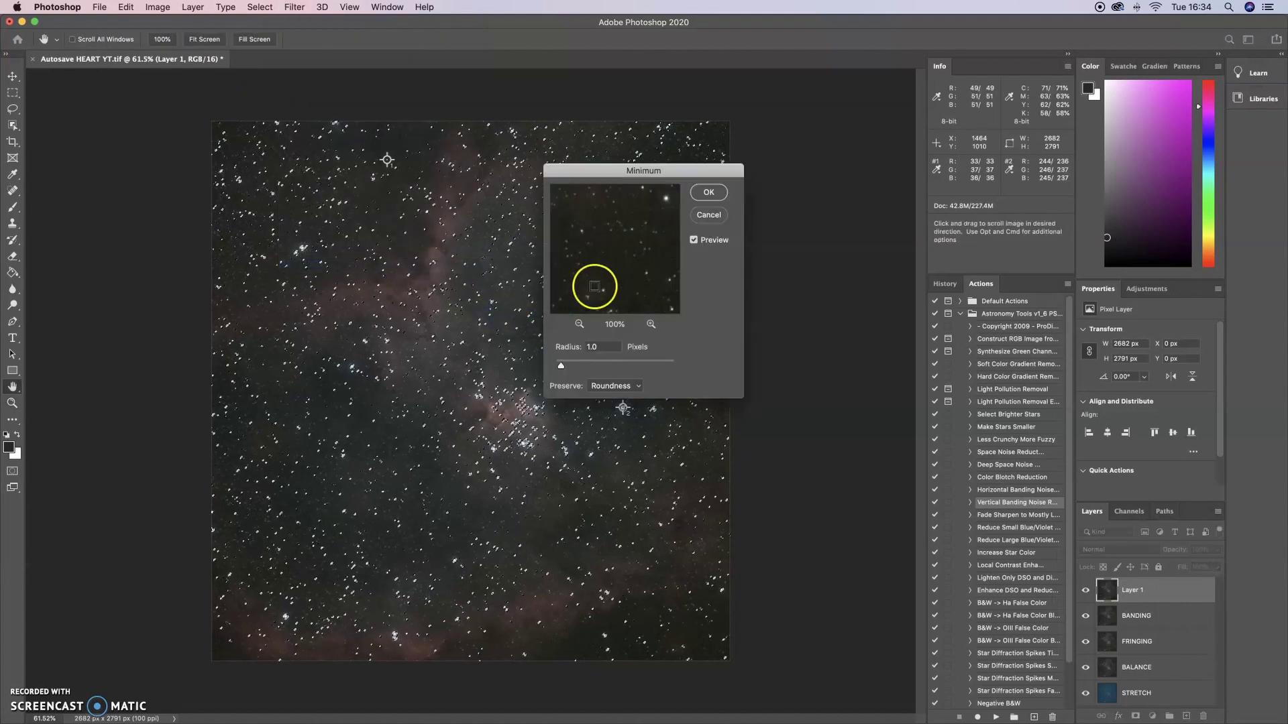
pyautogui.click(707, 193)
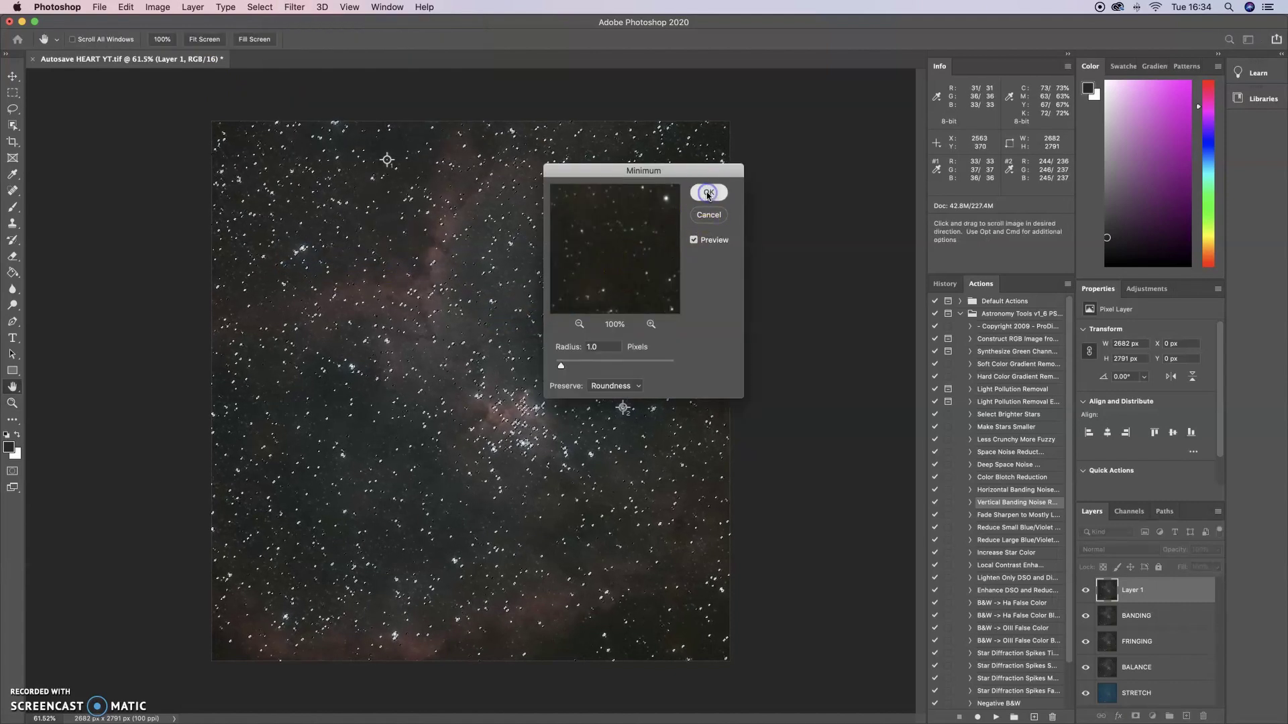
pyautogui.click(260, 7)
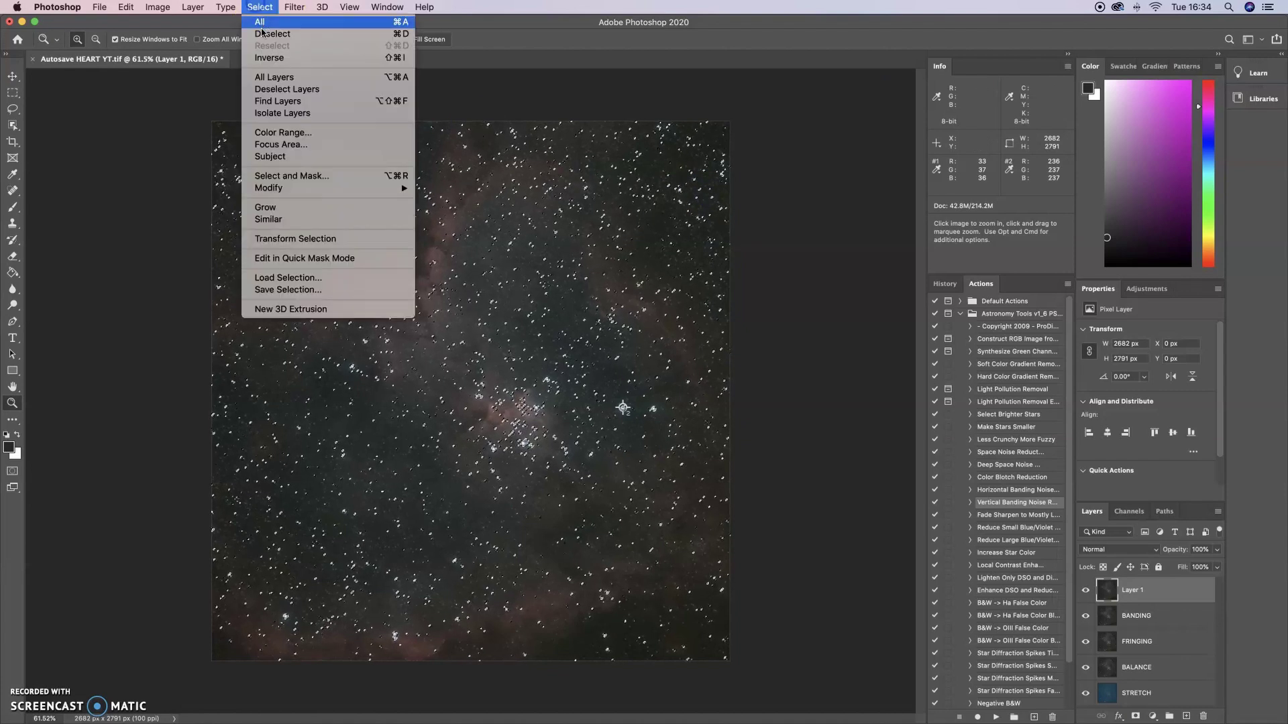
pyautogui.click(271, 32)
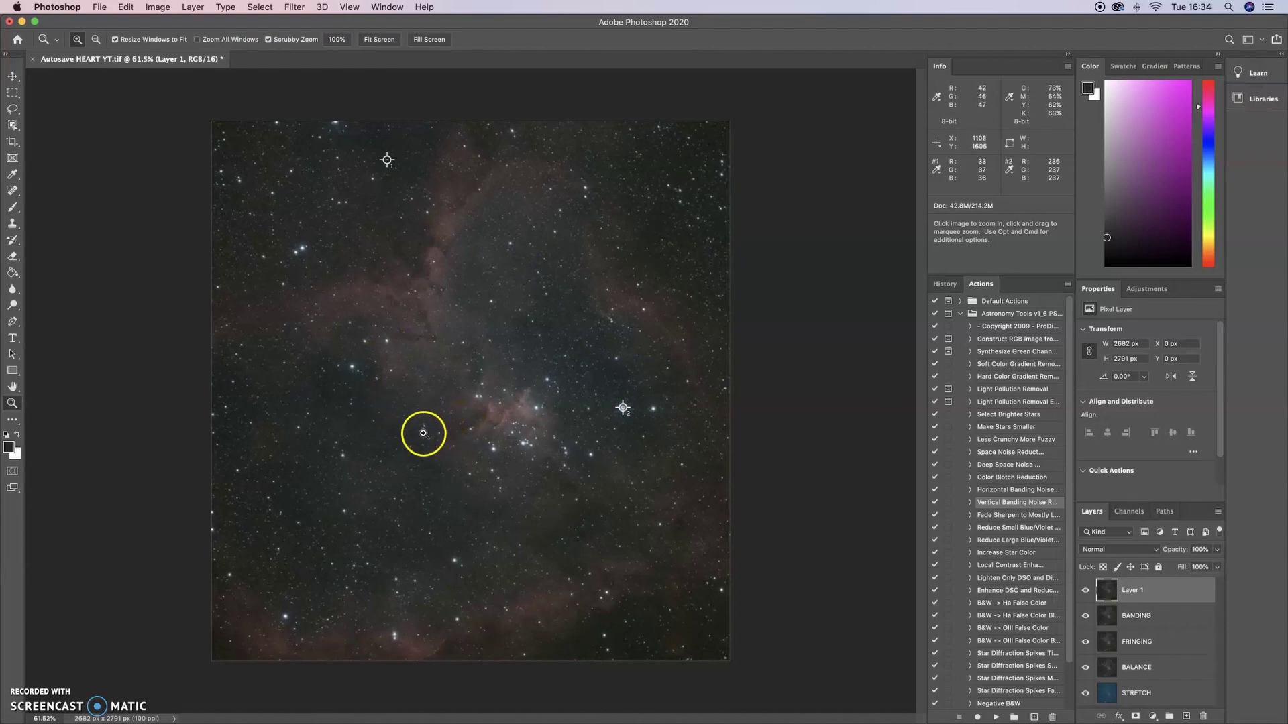
pyautogui.click(1216, 549)
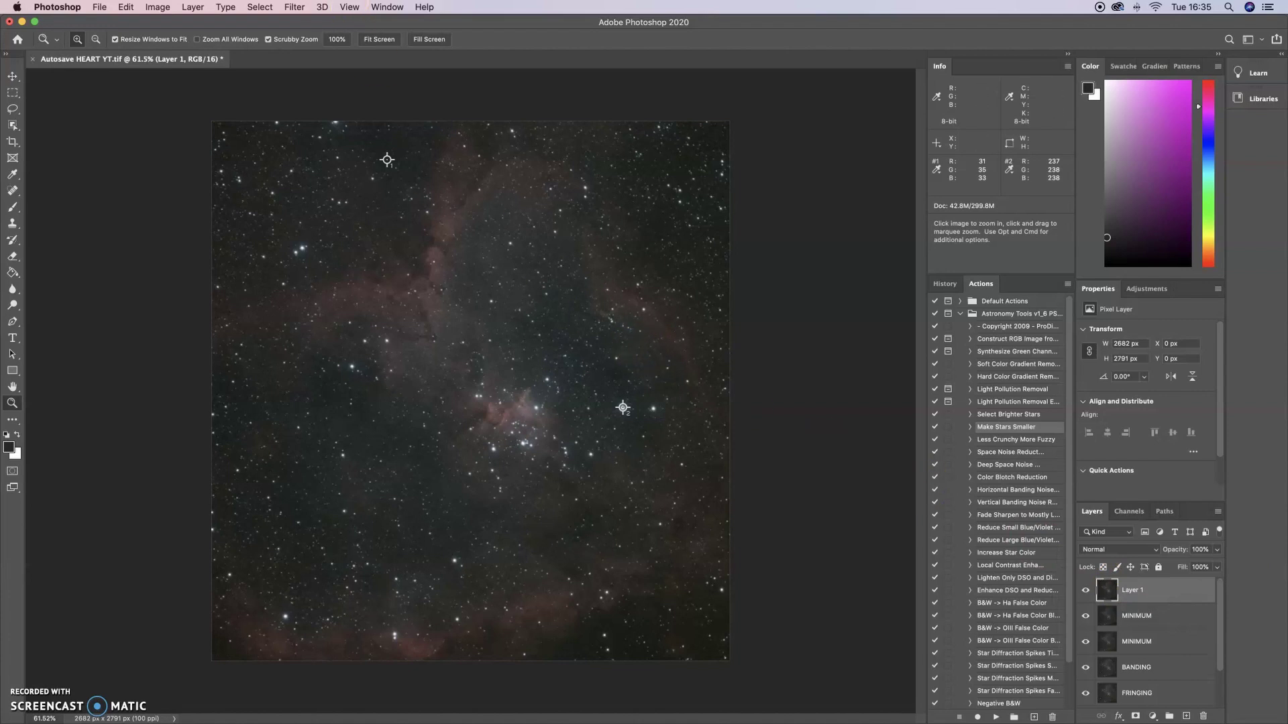
# Step: Open the top layer in the Camera Raw Filter and raise Dehaze to +25
pyautogui.click(294, 6)
pyautogui.click(343, 87)
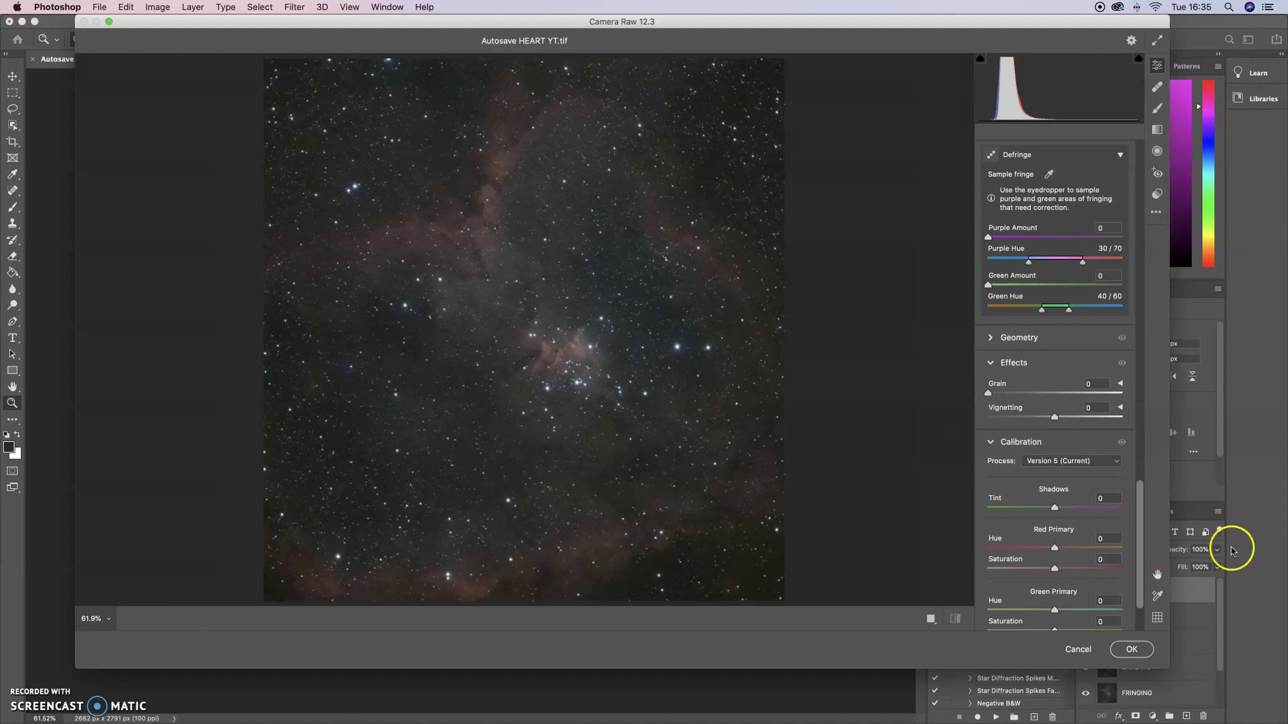
pyautogui.moveTo(1139, 551); pyautogui.dragTo(1131, 229)
pyautogui.moveTo(1055, 324); pyautogui.dragTo(1058, 323)
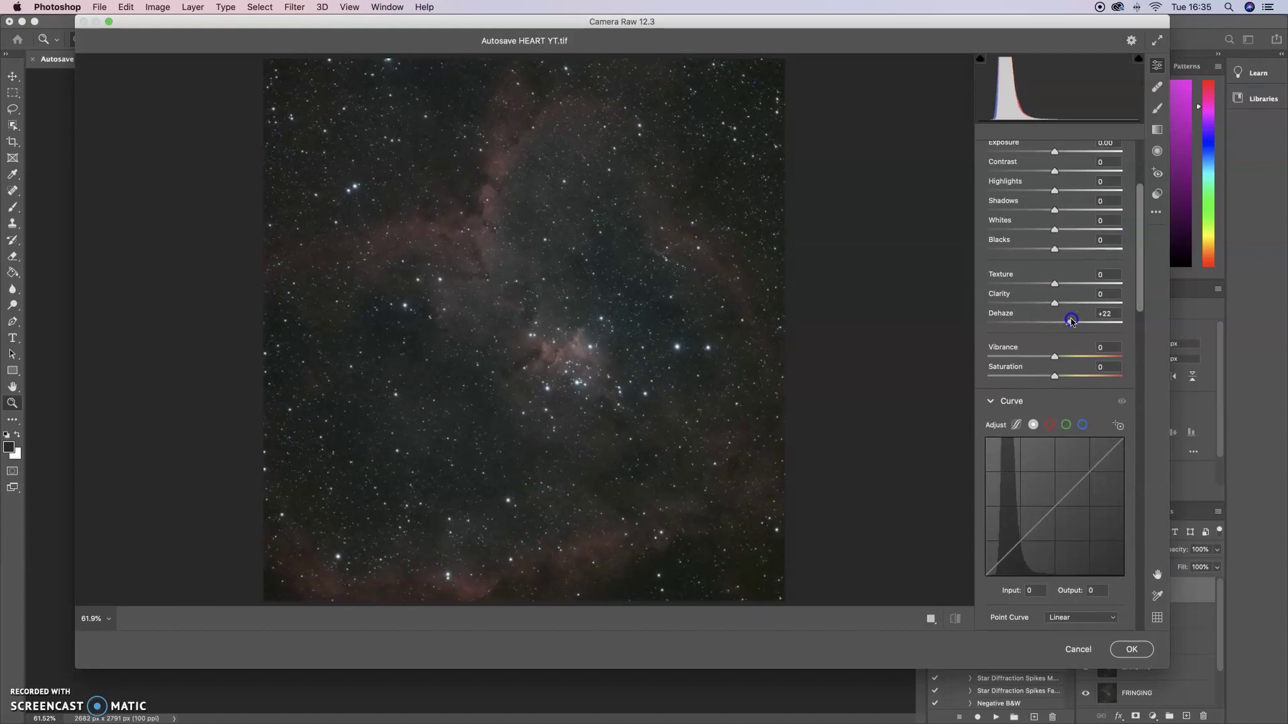
pyautogui.click(1073, 321)
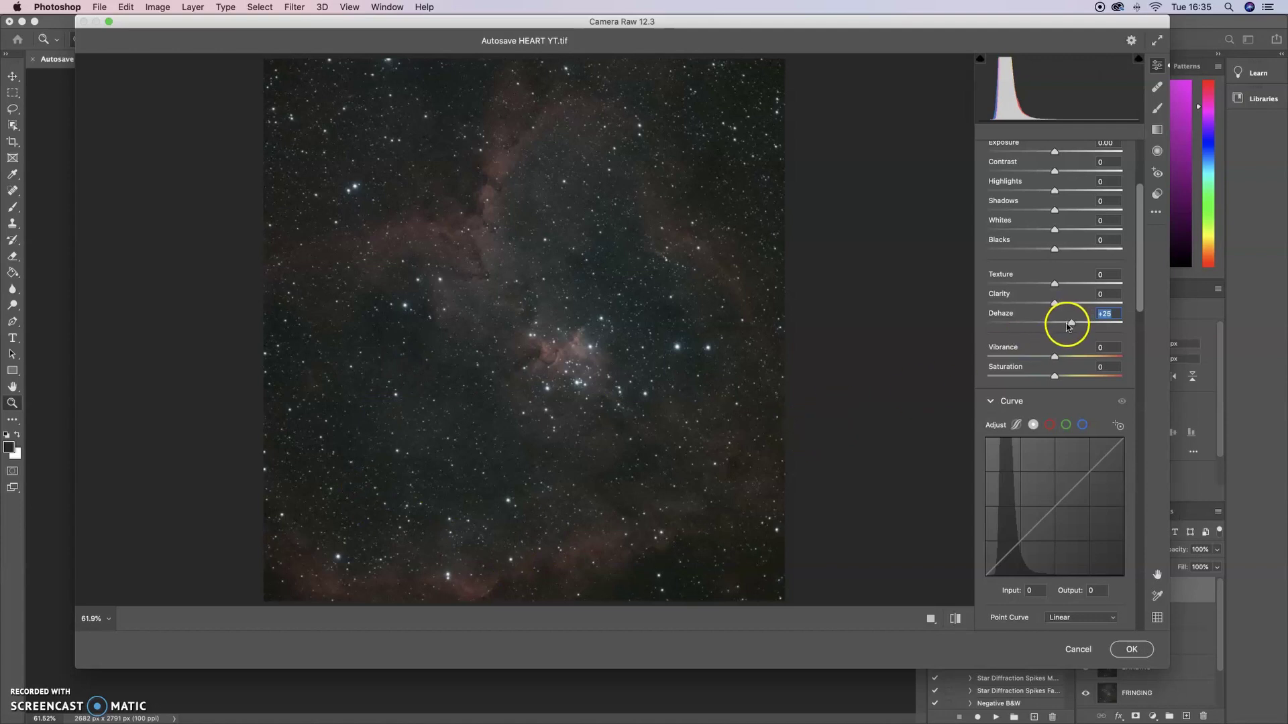
# Step: Set Contrast to +14 and Vibrance to +16, and apply the Camera Raw adjustments
pyautogui.moveTo(1138, 268); pyautogui.dragTo(1138, 245)
pyautogui.moveTo(1047, 249); pyautogui.dragTo(1064, 253)
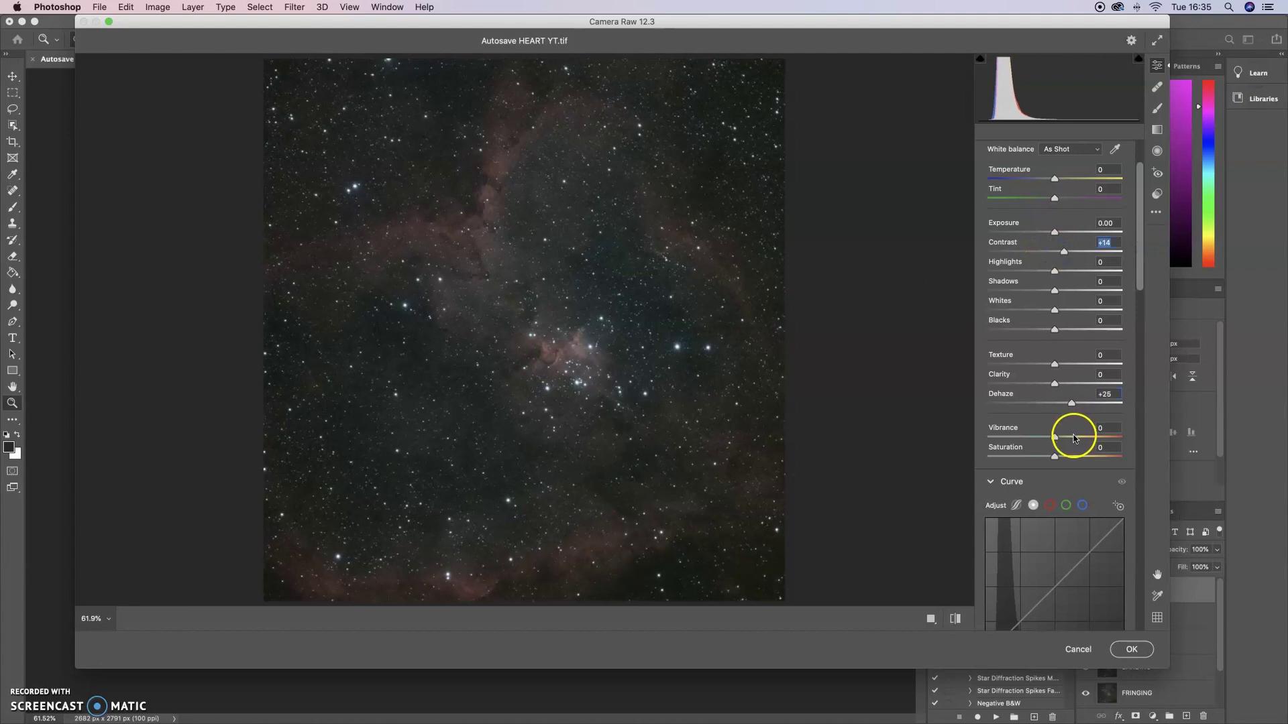
pyautogui.moveTo(1055, 437); pyautogui.dragTo(1066, 437)
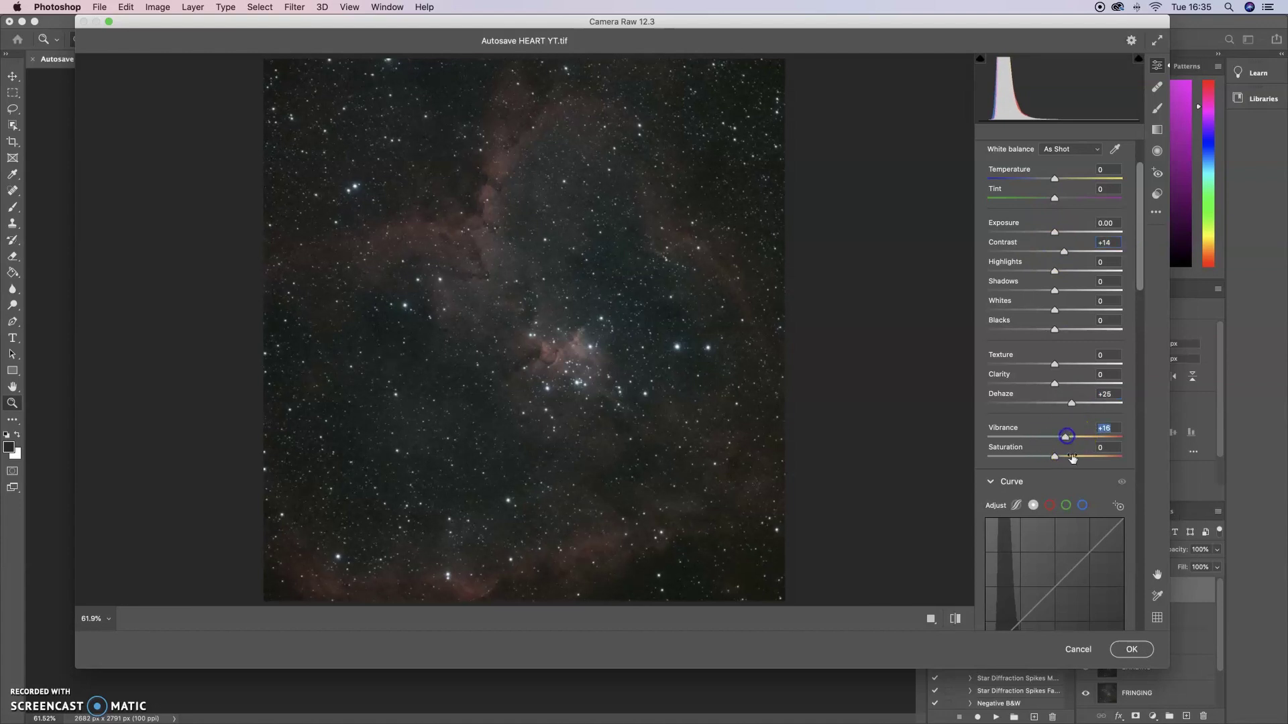
pyautogui.click(1118, 649)
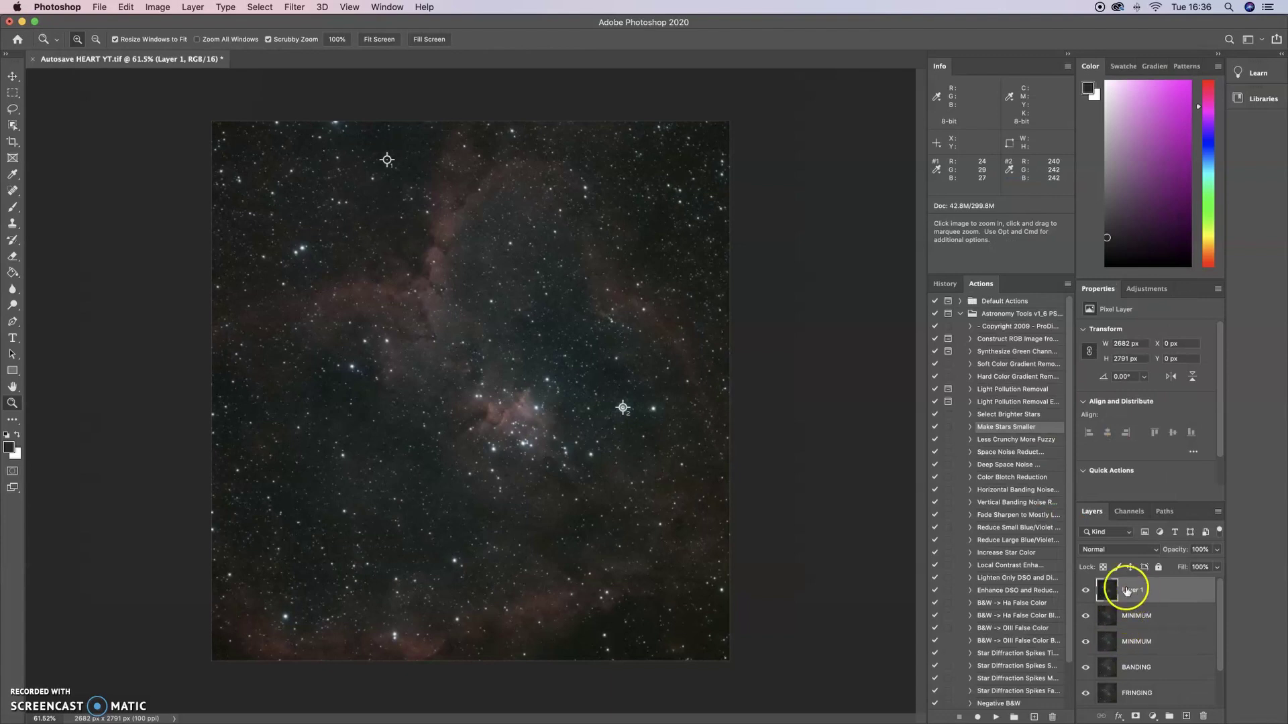
# Step: Darken the Green channel's midtones slightly with Levels to reduce the green cast
pyautogui.click(157, 6)
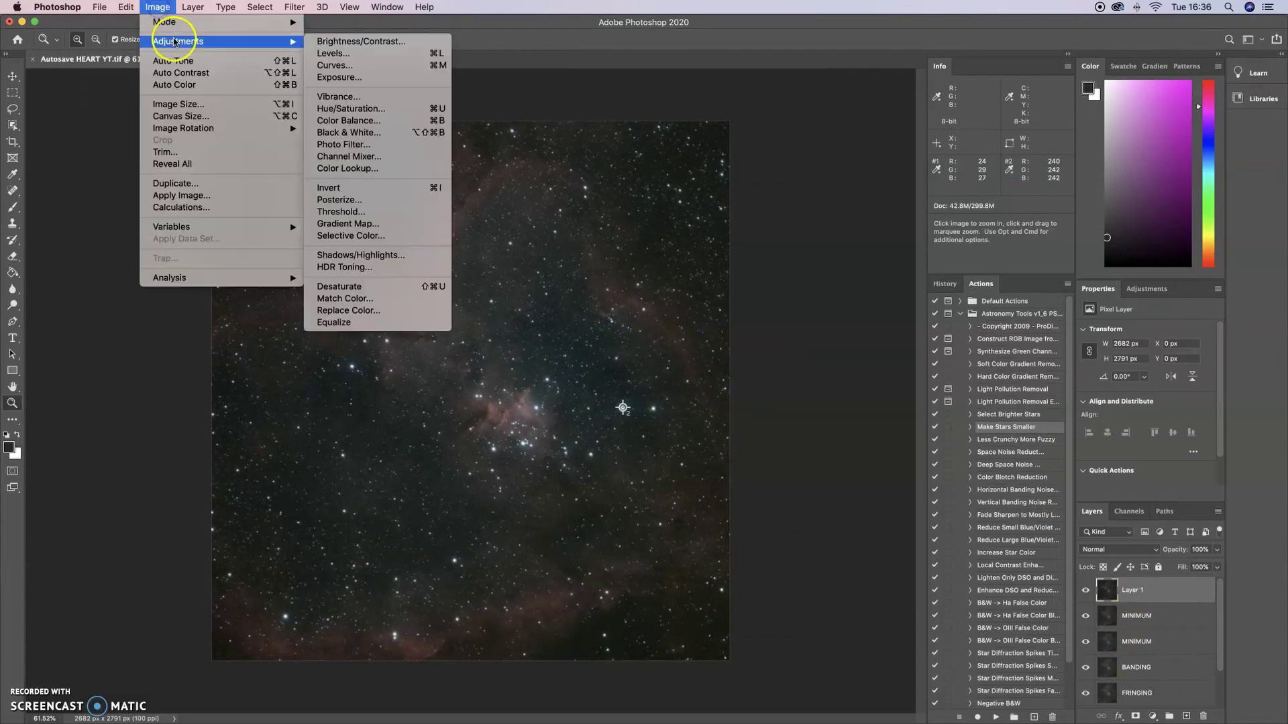
pyautogui.click(112, 88)
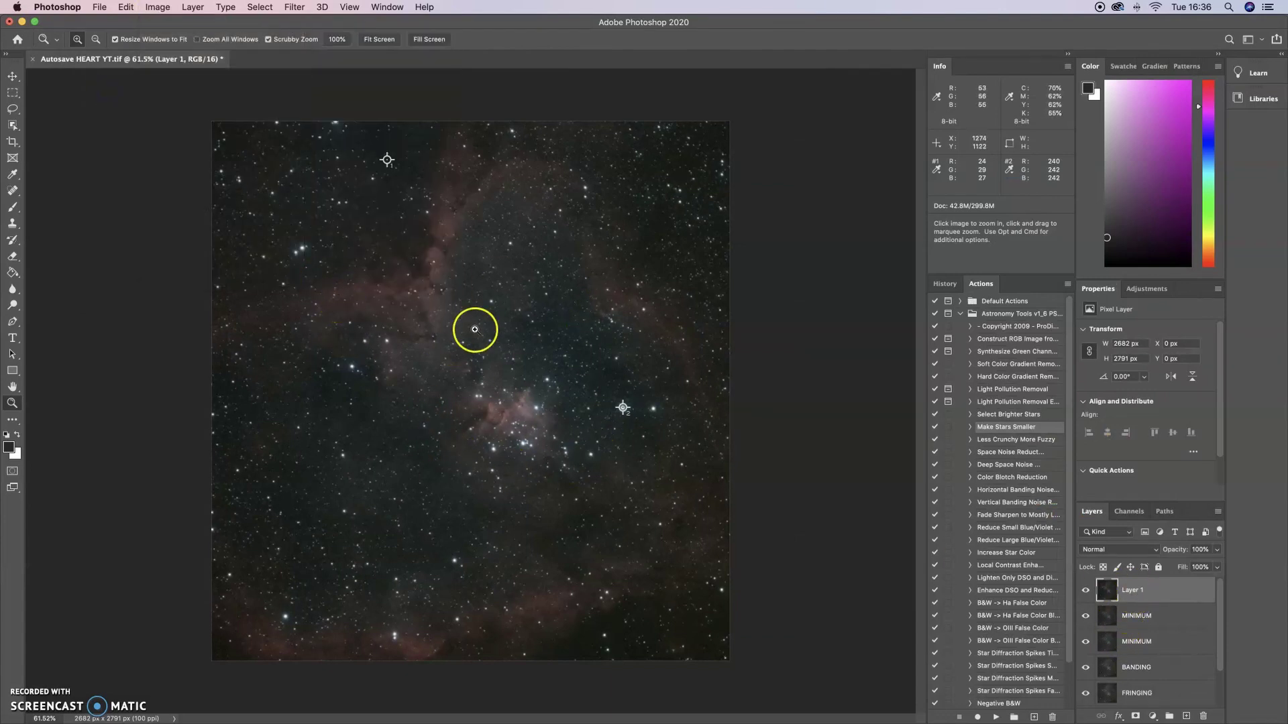
pyautogui.click(158, 7)
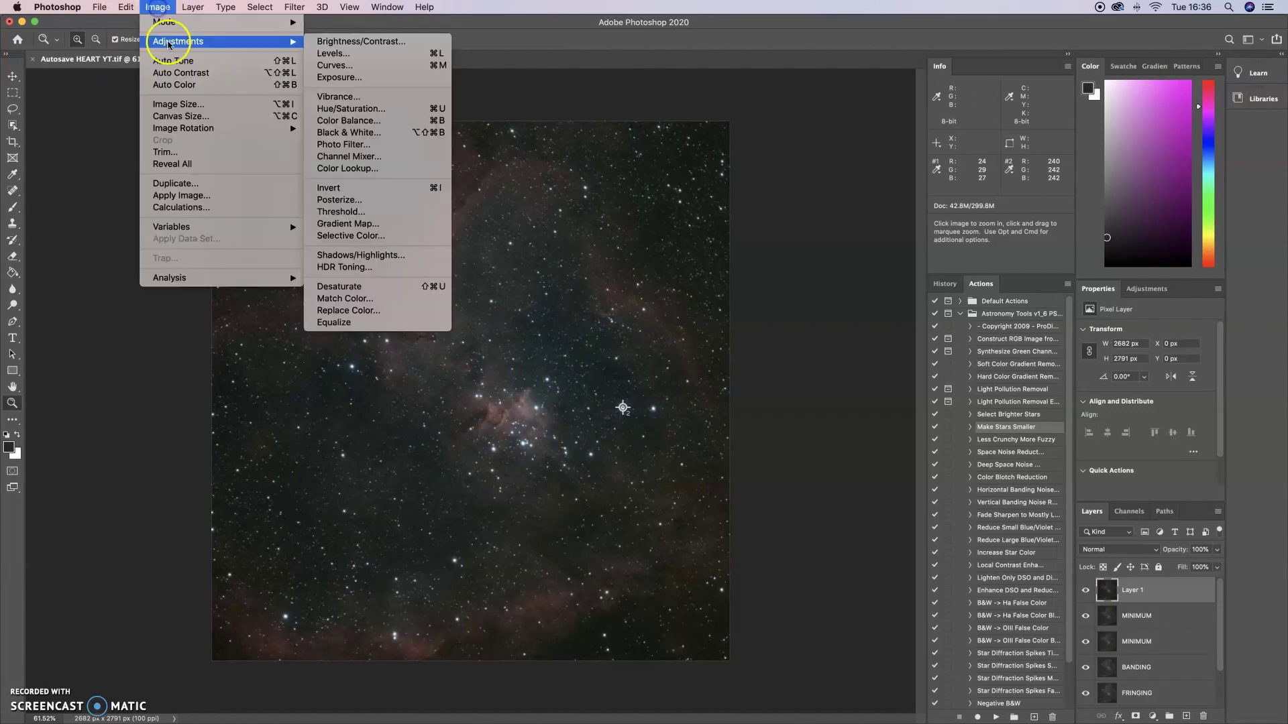
pyautogui.click(328, 53)
pyautogui.click(573, 81)
pyautogui.click(562, 102)
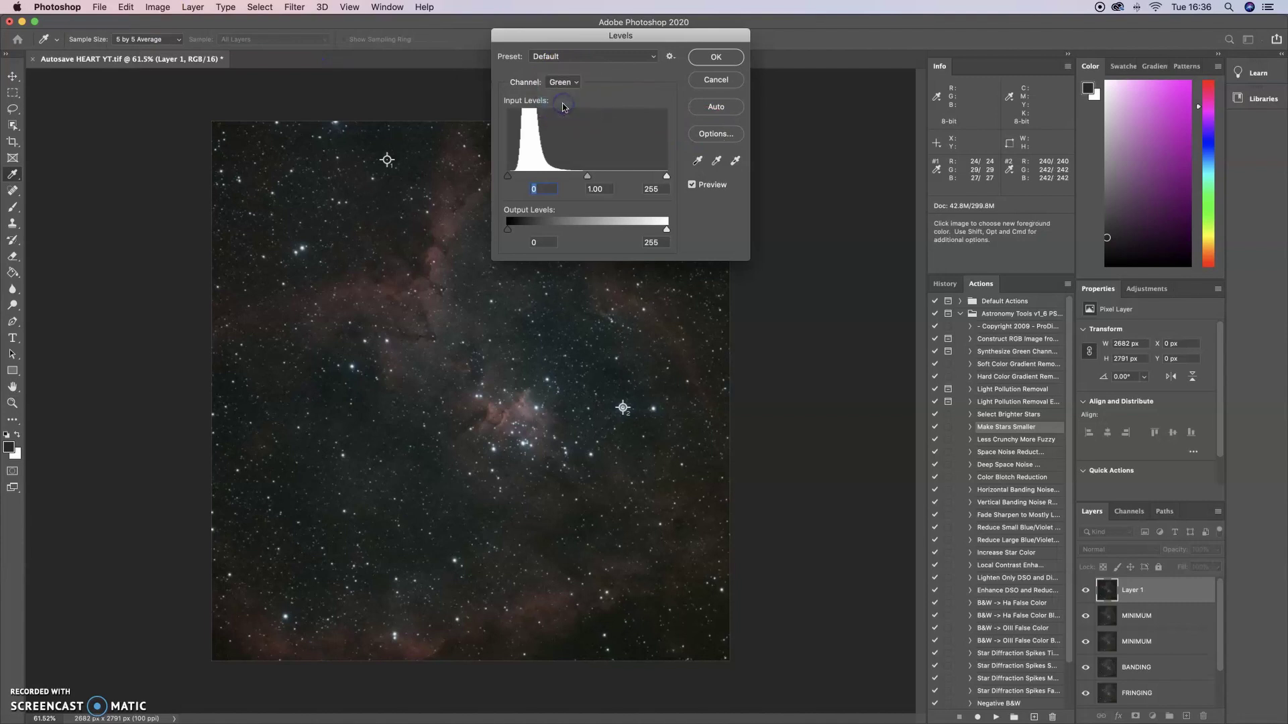
pyautogui.moveTo(588, 179); pyautogui.dragTo(593, 179)
pyautogui.click(713, 58)
# Step: Compare the nebula image with and without the adjusted top layer
pyautogui.press('z')
pyautogui.click(1084, 590)
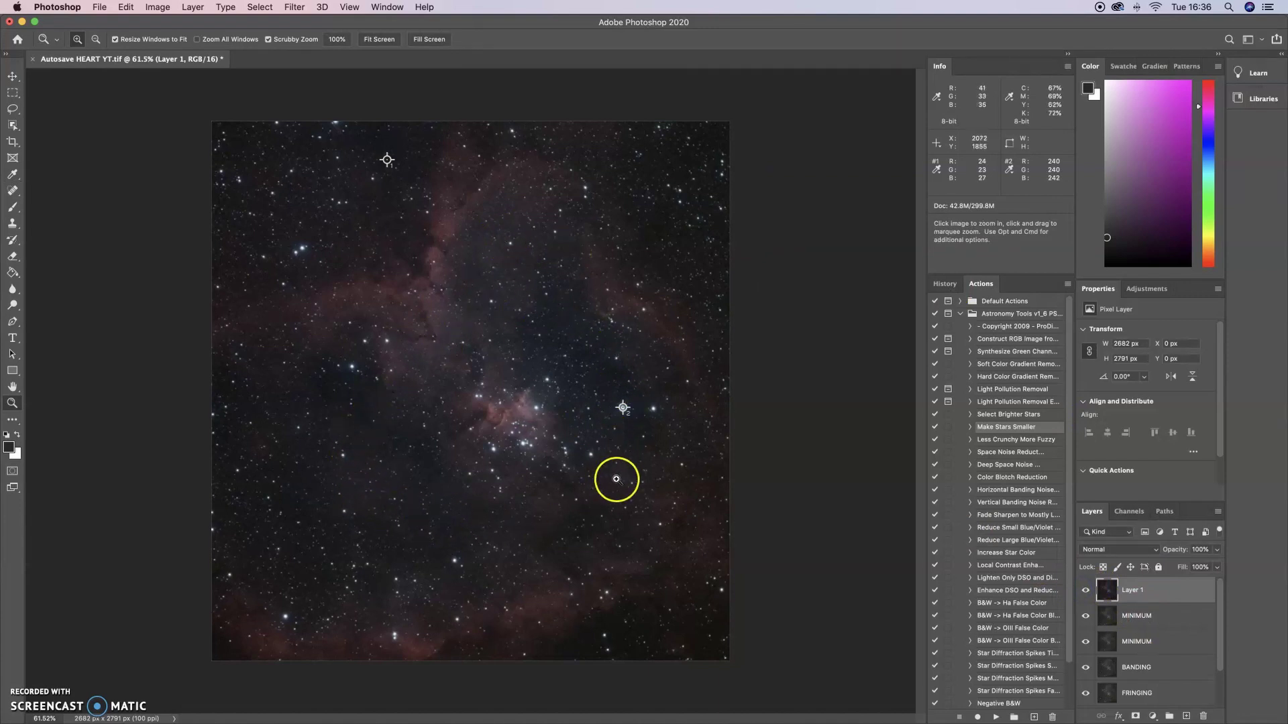
pyautogui.click(1050, 581)
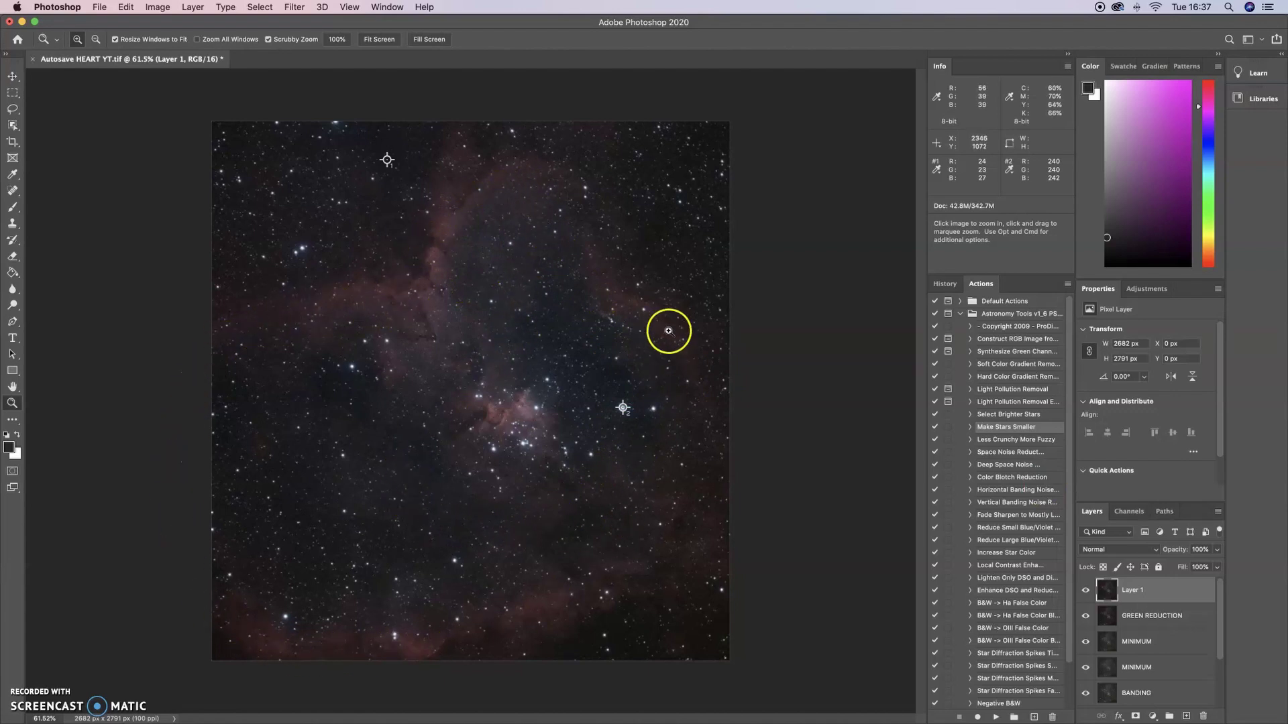
# Step: Isolate the Blue channel of the stamped layer and select its whole area for copying
pyautogui.click(1126, 511)
pyautogui.click(1140, 606)
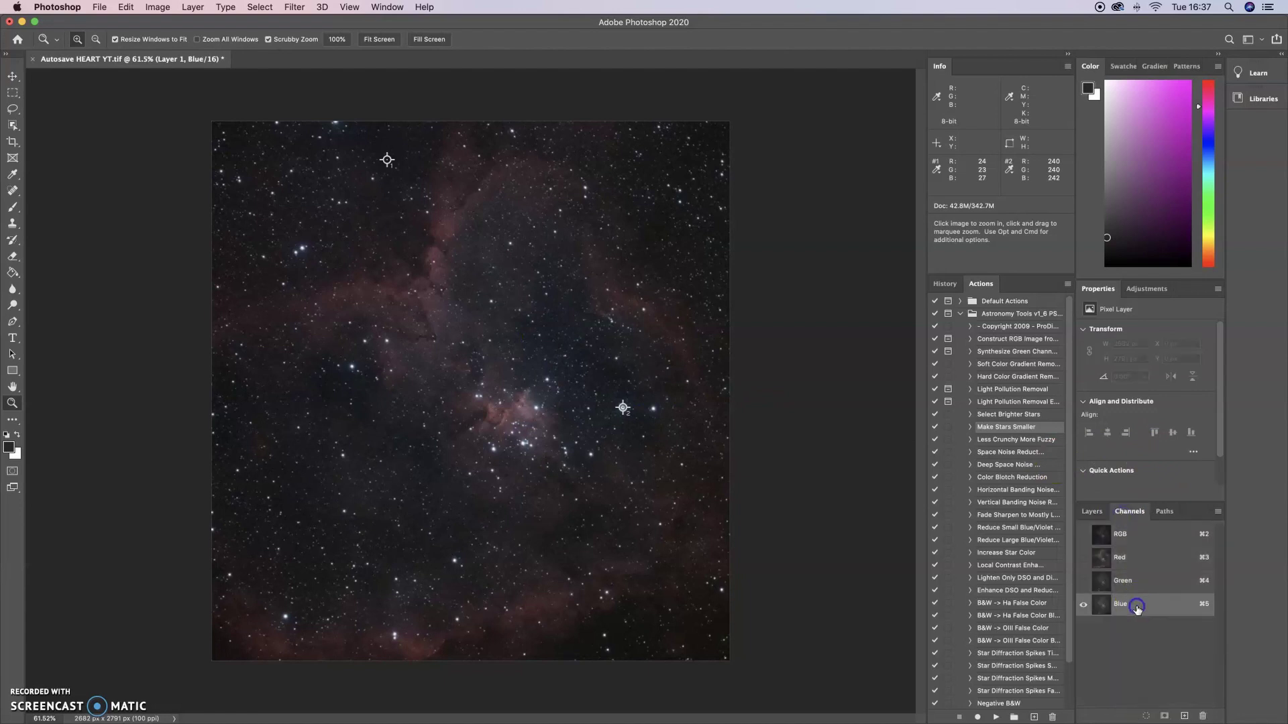
pyautogui.press('super+a')
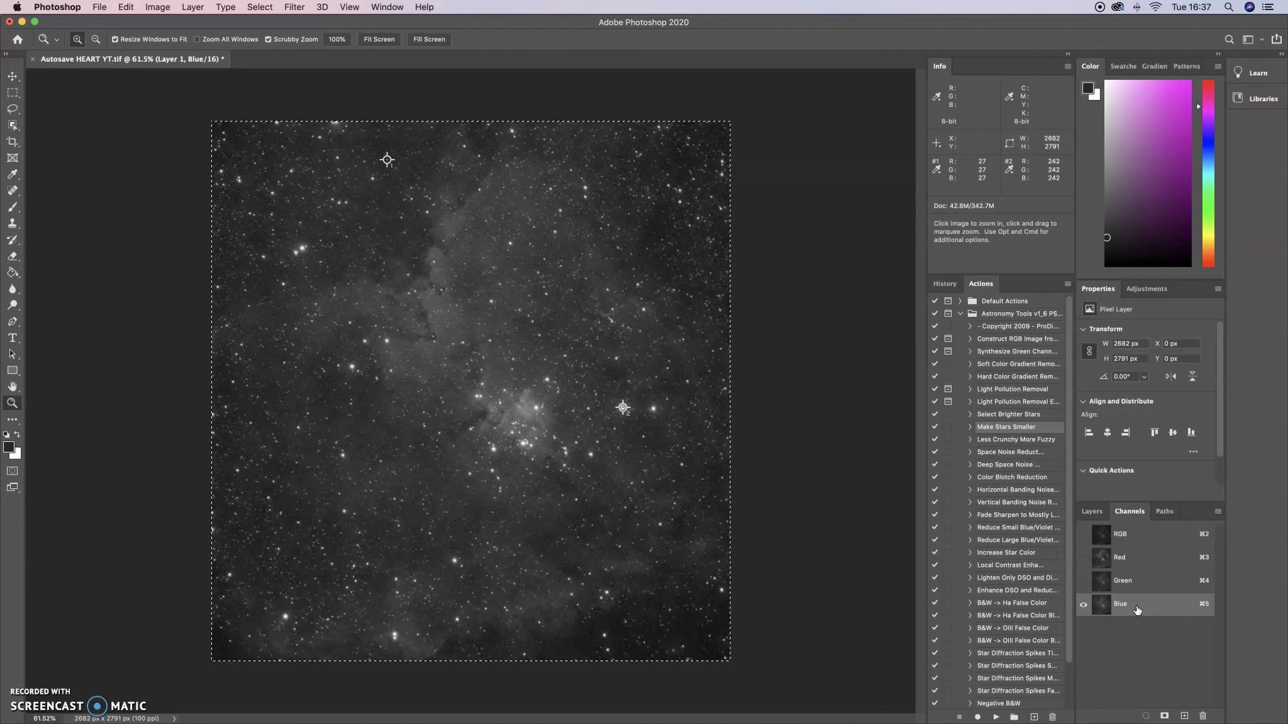
# Step: Create a 2682 x 2791 px 8-bit grayscale document, paste the blue channel into it, and return to the Heart Nebula image
pyautogui.click(99, 7)
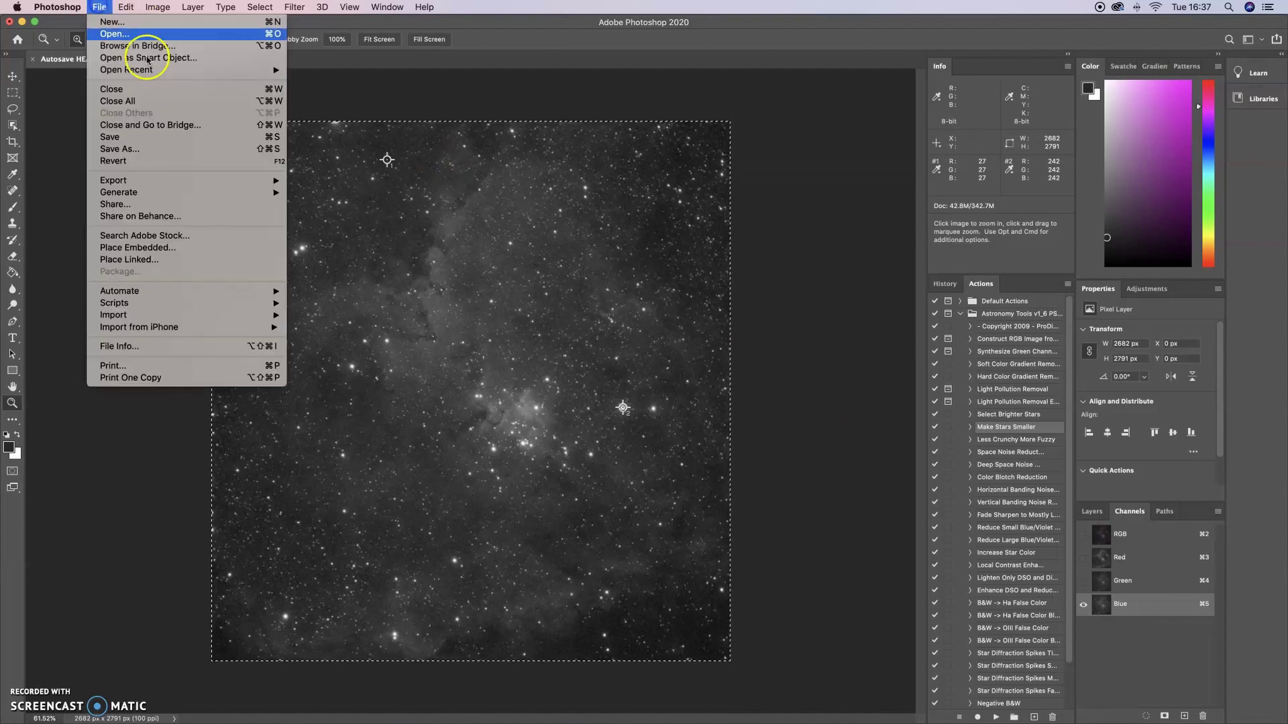
pyautogui.click(108, 24)
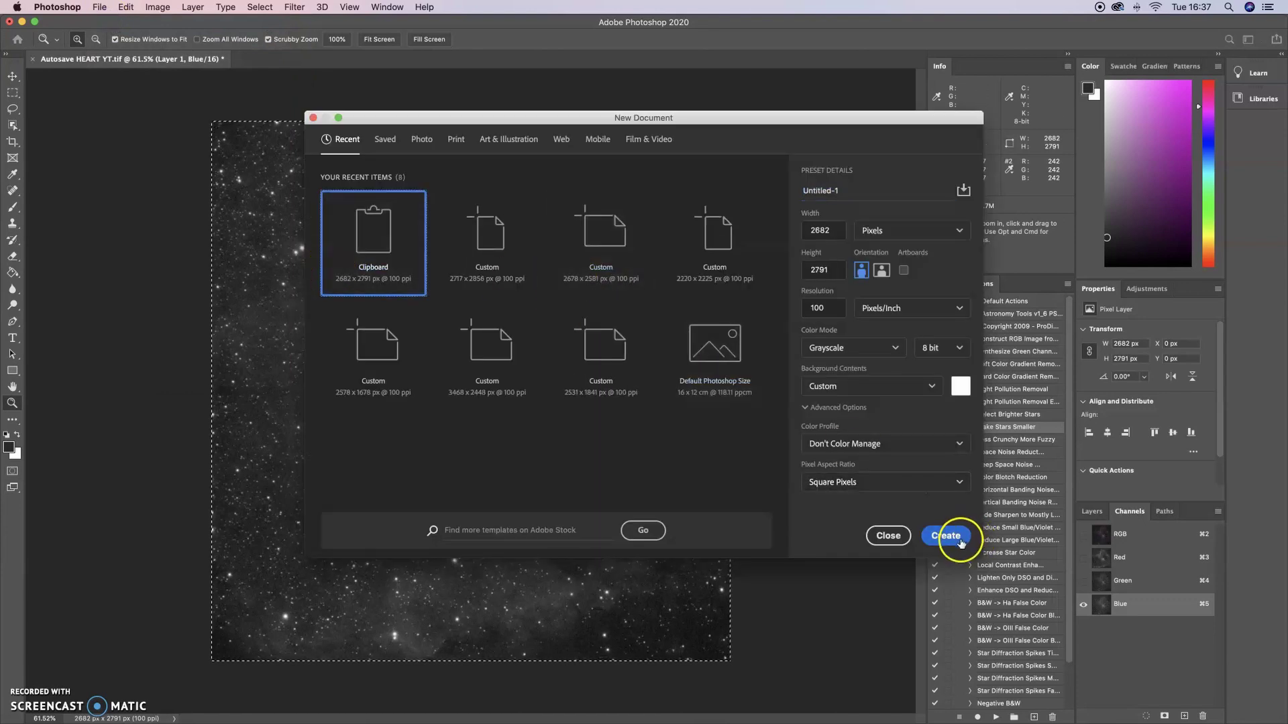
pyautogui.click(959, 540)
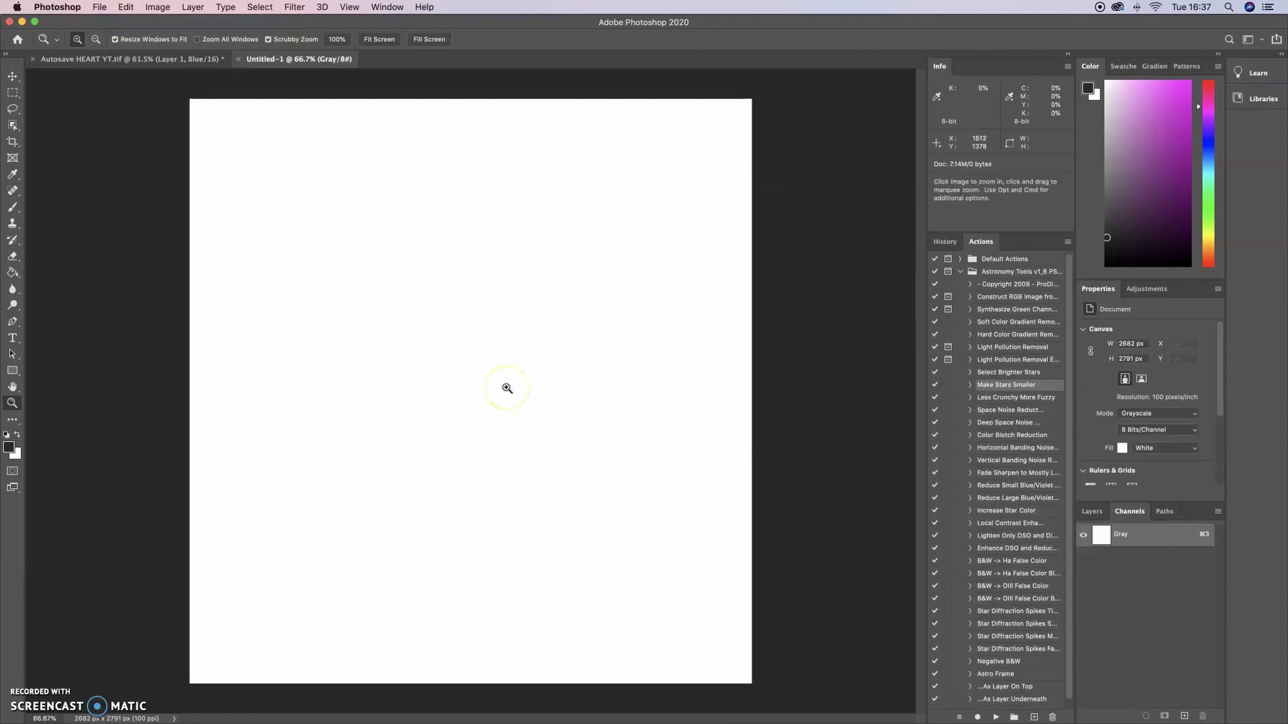
pyautogui.press('super+v')
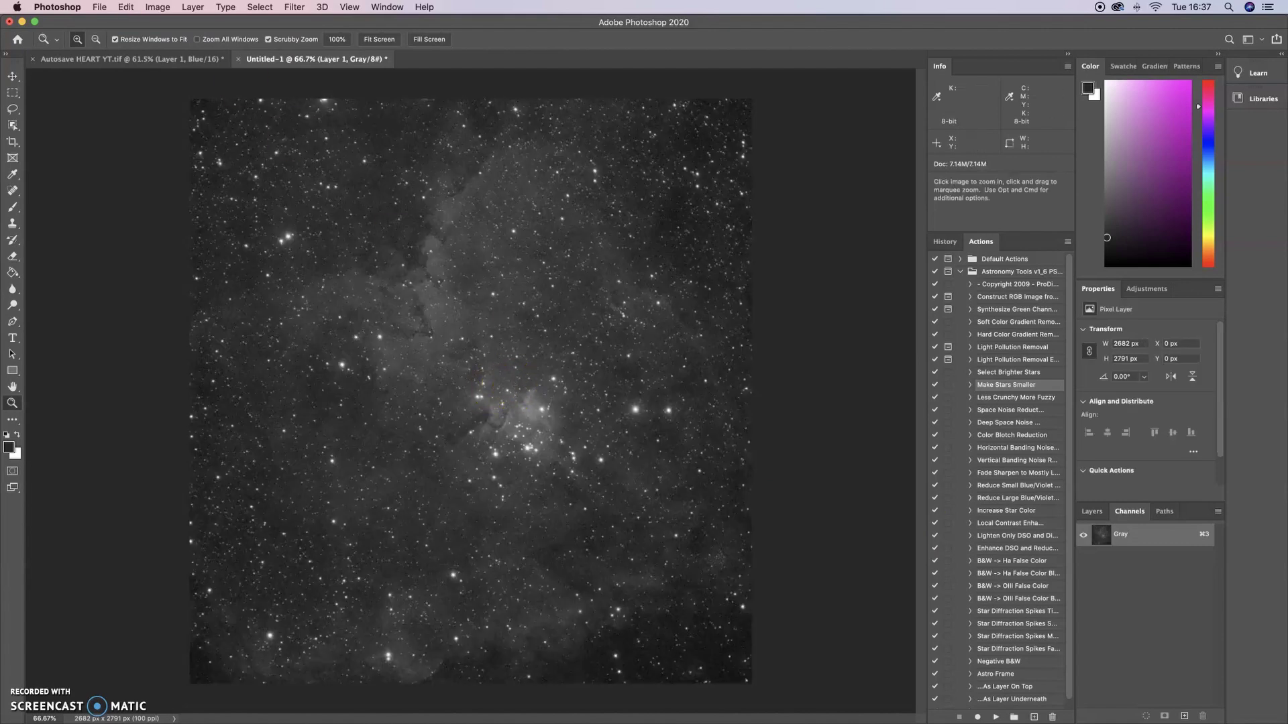
pyautogui.click(129, 64)
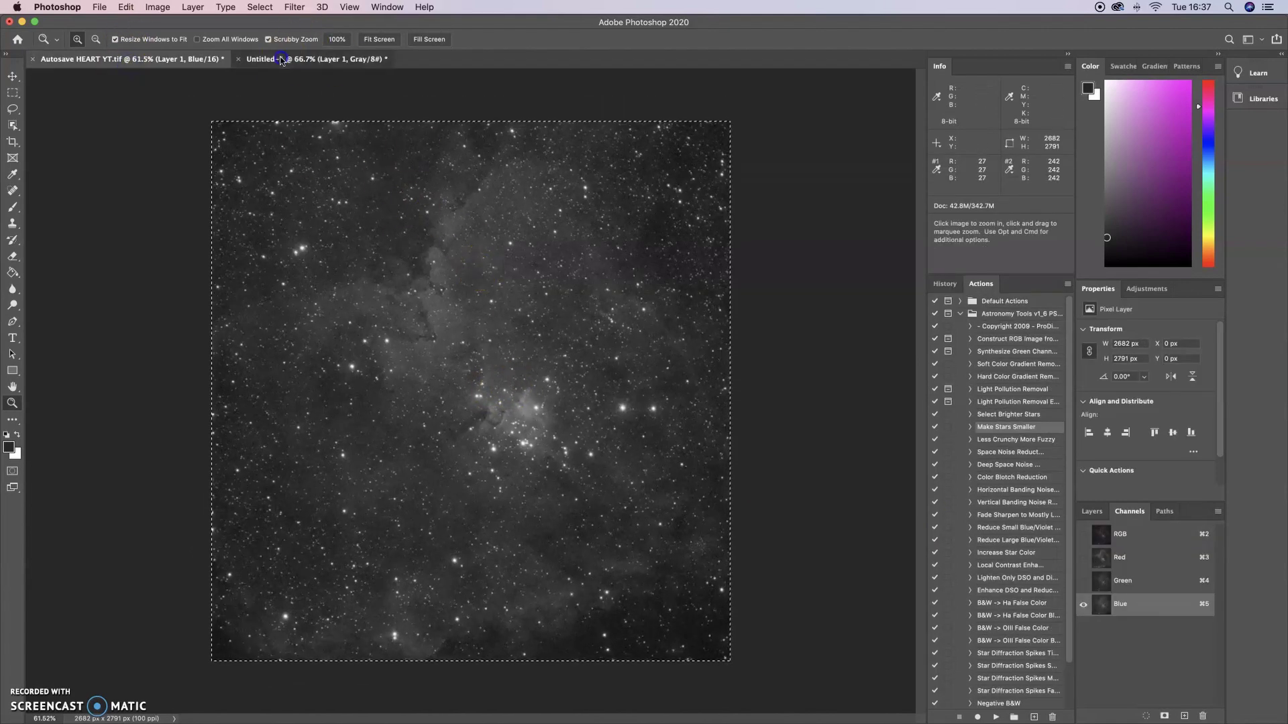
# Step: Brighten the pasted blue channel in the Untitled-1 grayscale document with a Curves point at input 79, output 73
pyautogui.click(276, 59)
pyautogui.click(159, 7)
pyautogui.moveTo(171, 42)
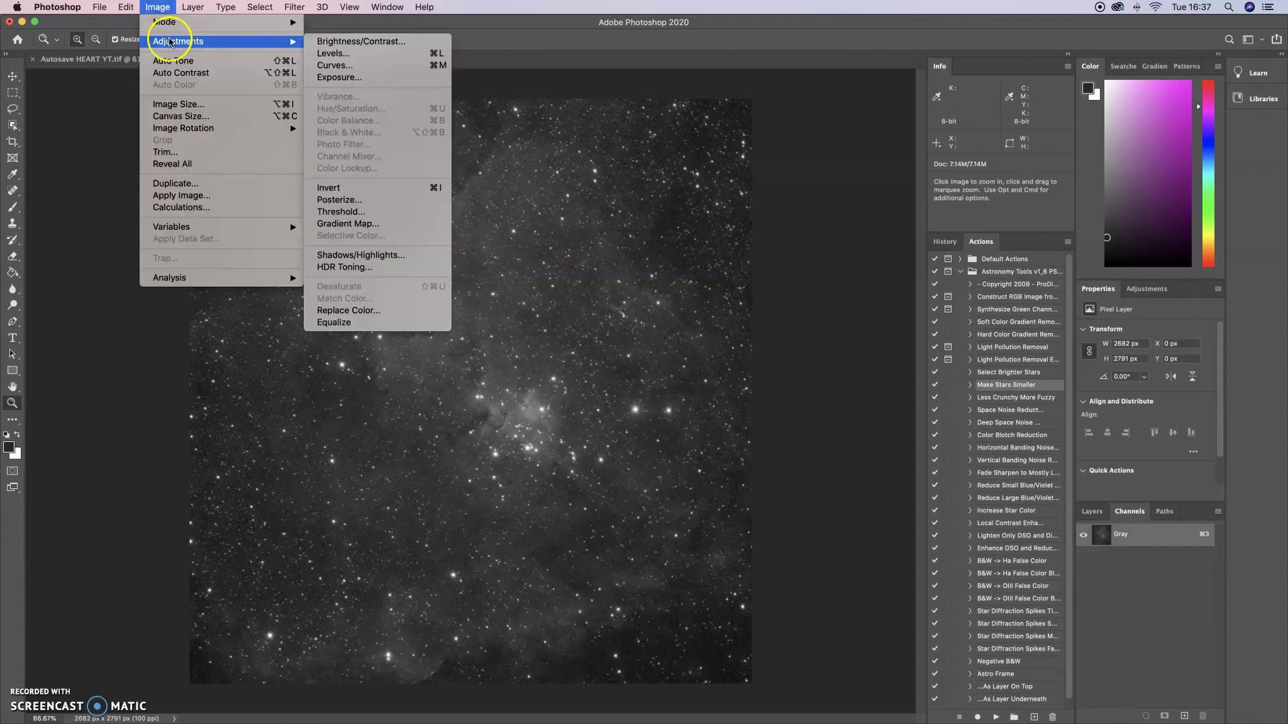
pyautogui.click(344, 67)
pyautogui.moveTo(872, 162); pyautogui.dragTo(878, 166)
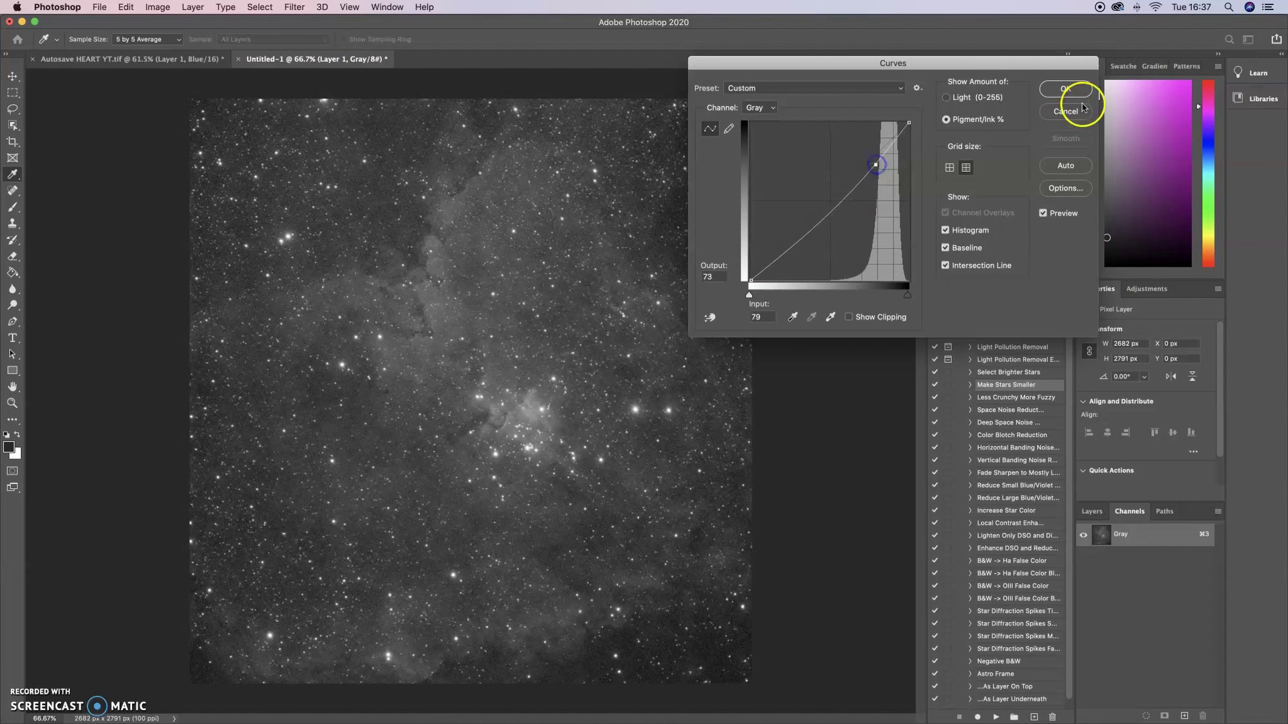
pyautogui.click(1066, 89)
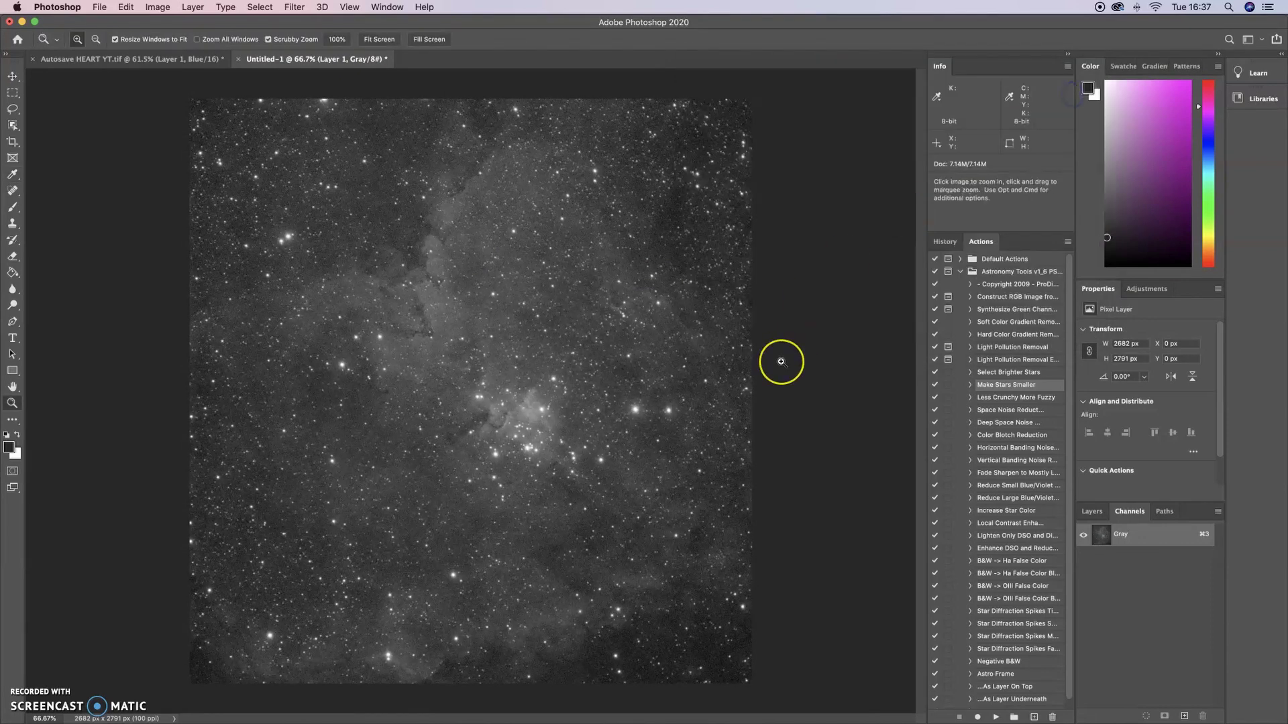
# Step: View the Heart Nebula image in full RGB color and isolate its Blue channel again
pyautogui.click(176, 64)
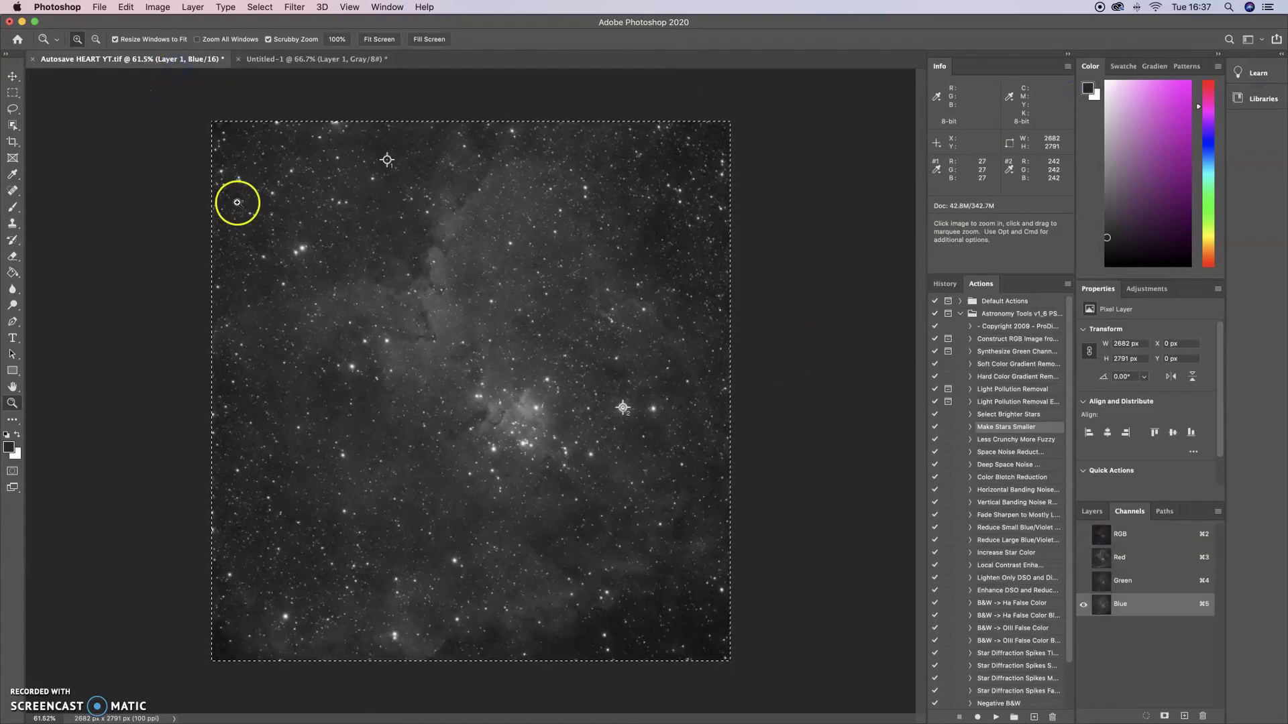
pyautogui.click(1114, 533)
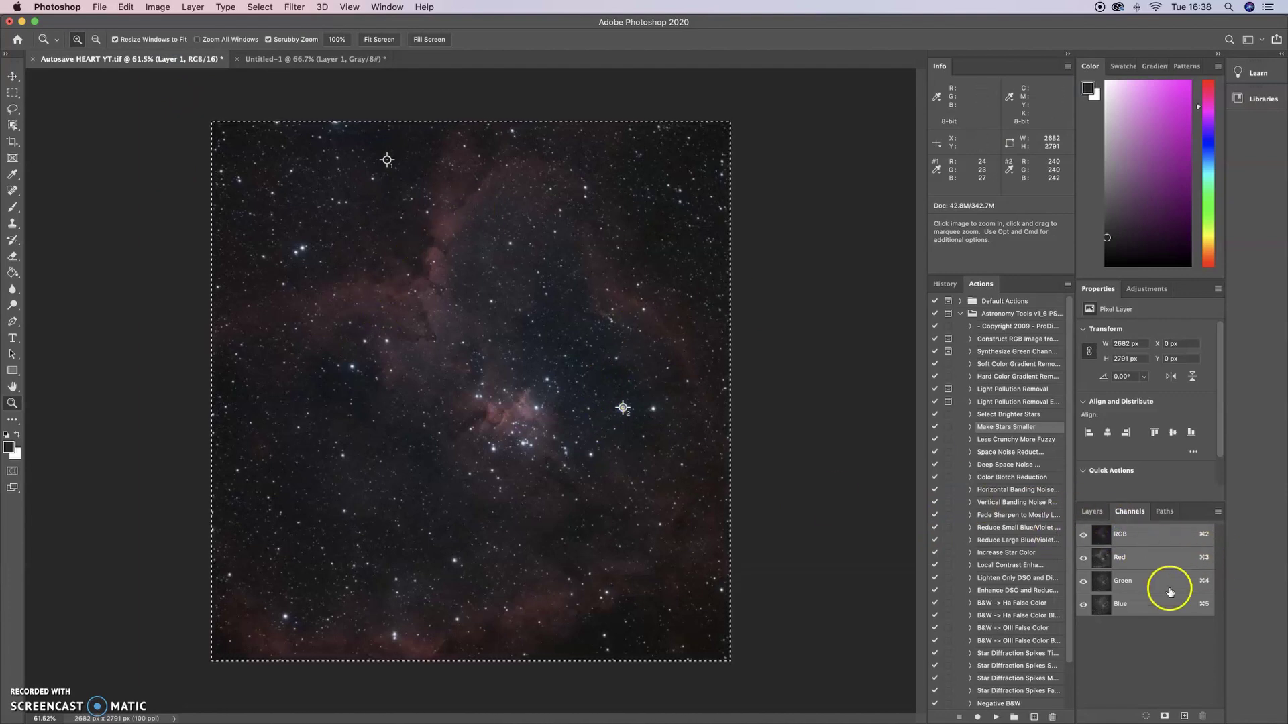
pyautogui.click(1140, 607)
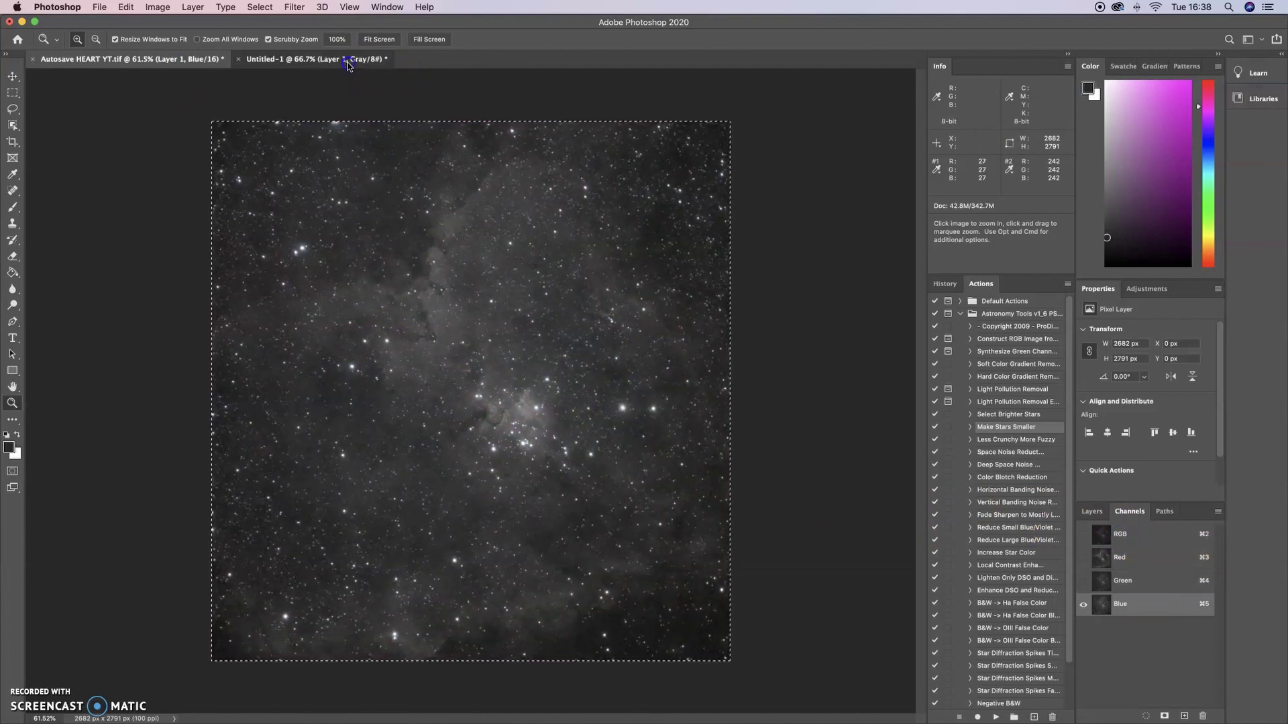
# Step: Compare the grayscale document before and after the Curves adjustment through its history states
pyautogui.click(345, 59)
pyautogui.click(944, 241)
pyautogui.click(969, 286)
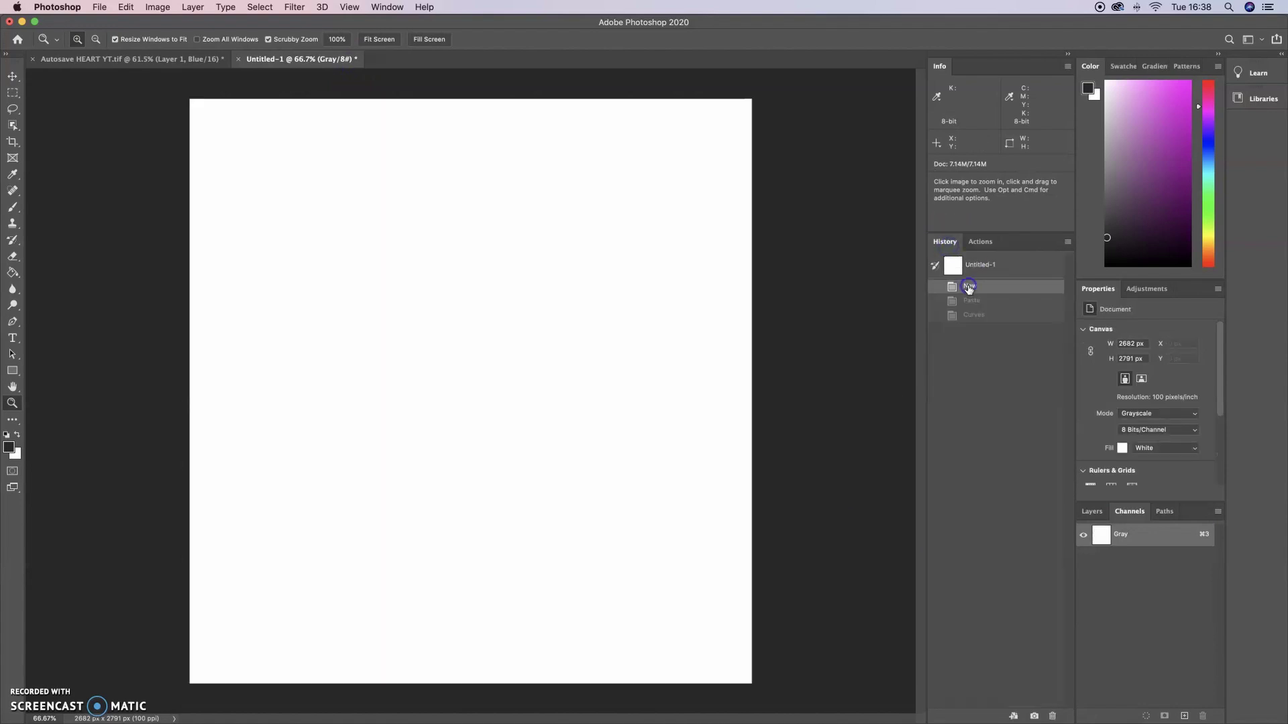
pyautogui.click(969, 299)
pyautogui.click(979, 316)
pyautogui.click(974, 300)
pyautogui.click(974, 314)
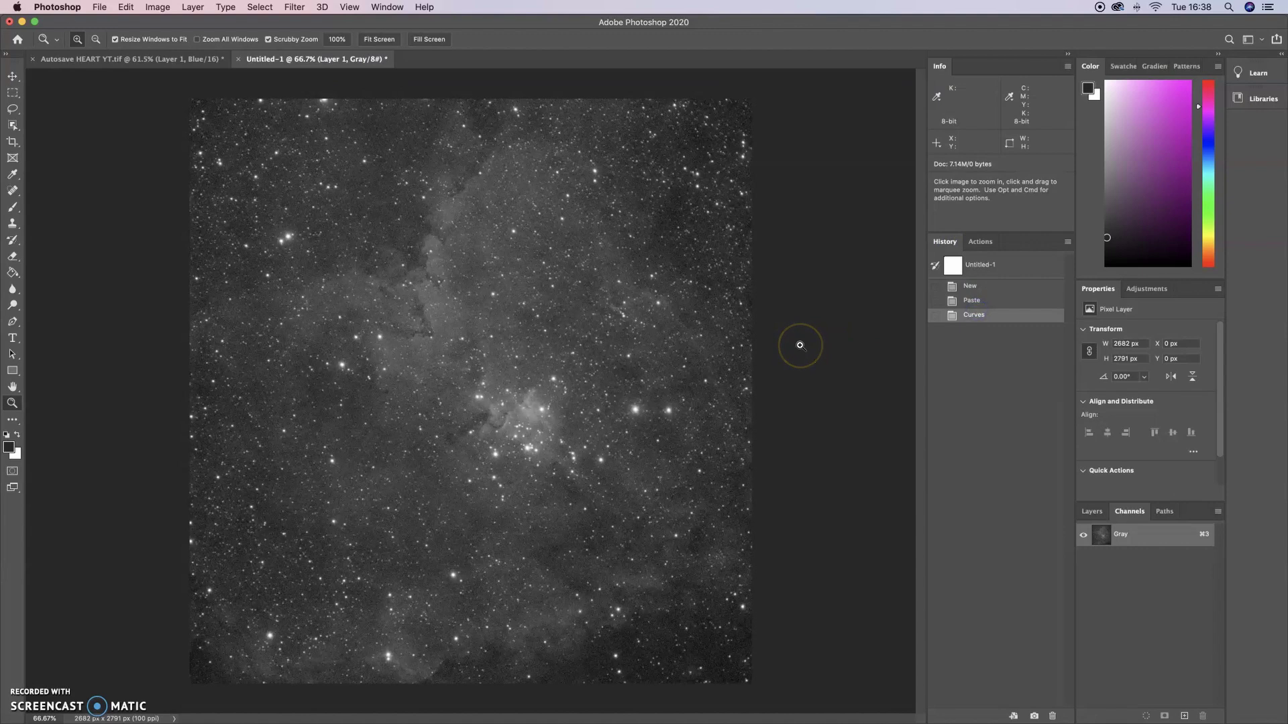
# Step: Copy the entire brightened grayscale image and paste it into the Blue channel of the Heart Nebula image
pyautogui.press('super+a')
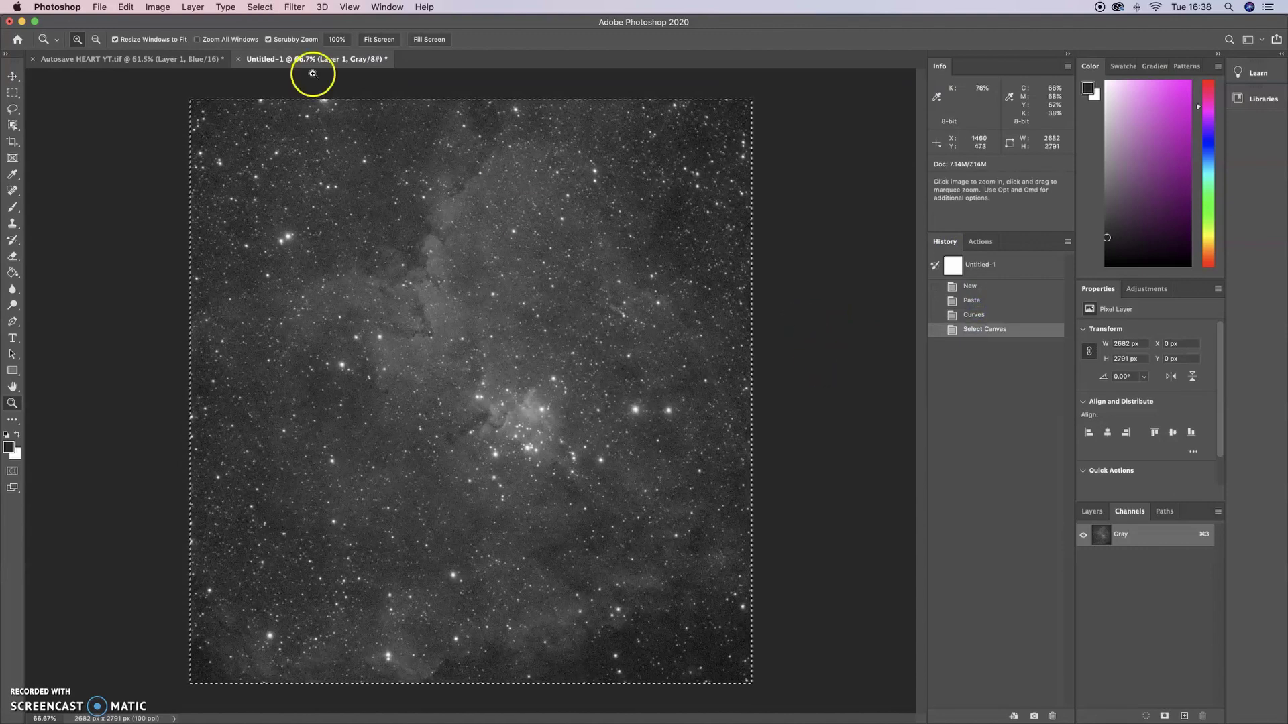
pyautogui.click(159, 58)
pyautogui.click(1130, 607)
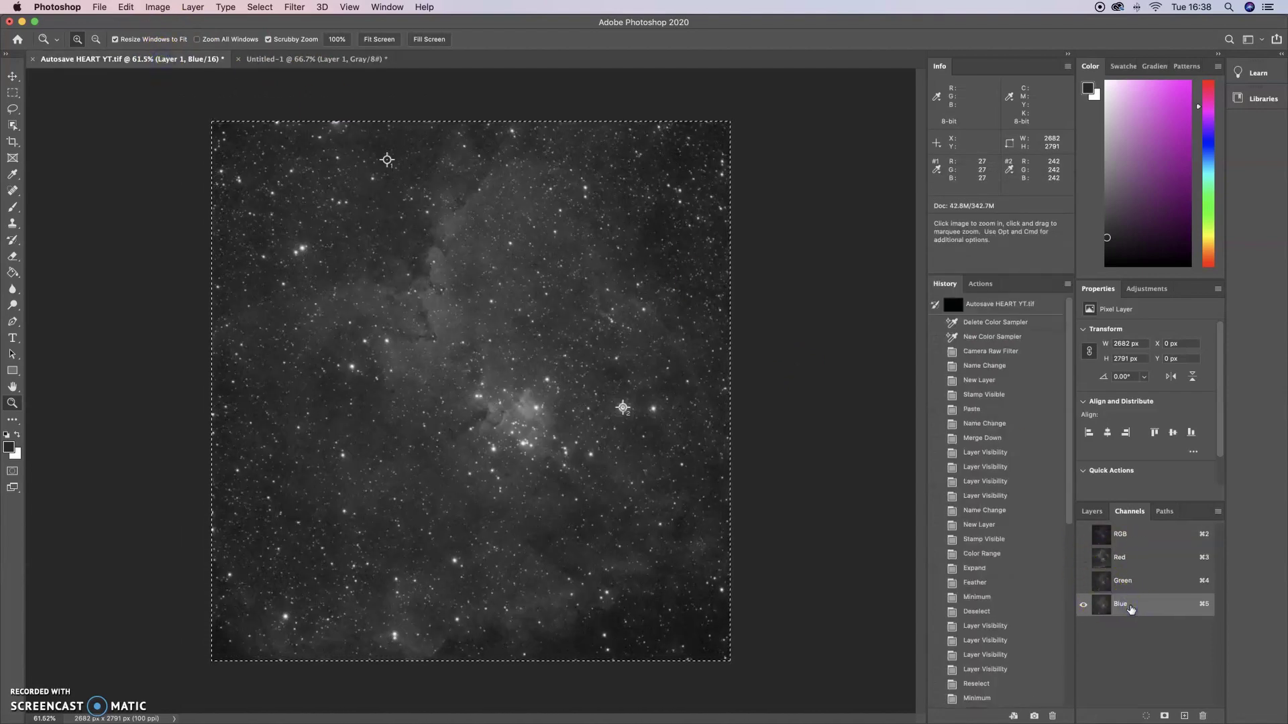
pyautogui.press('super+v')
# Step: Make all color channels of the Heart Nebula image visible and clear the selection
pyautogui.click(1124, 597)
pyautogui.click(1083, 534)
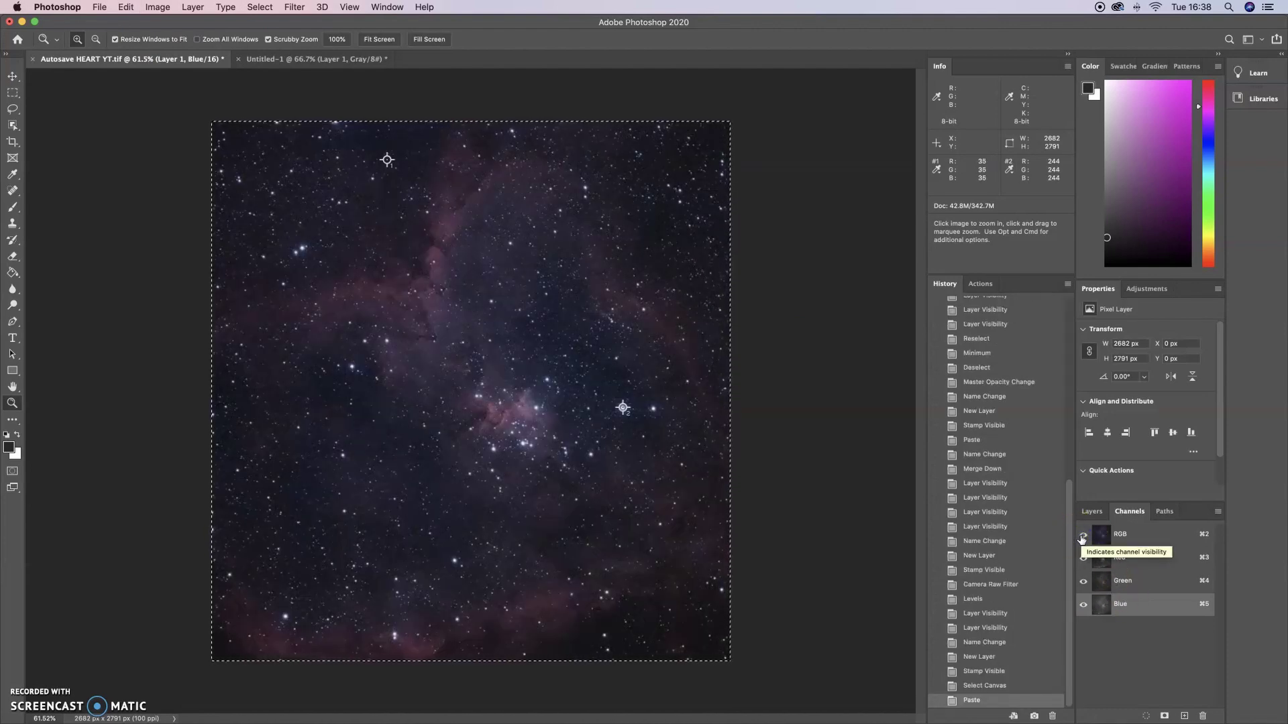
pyautogui.click(1092, 512)
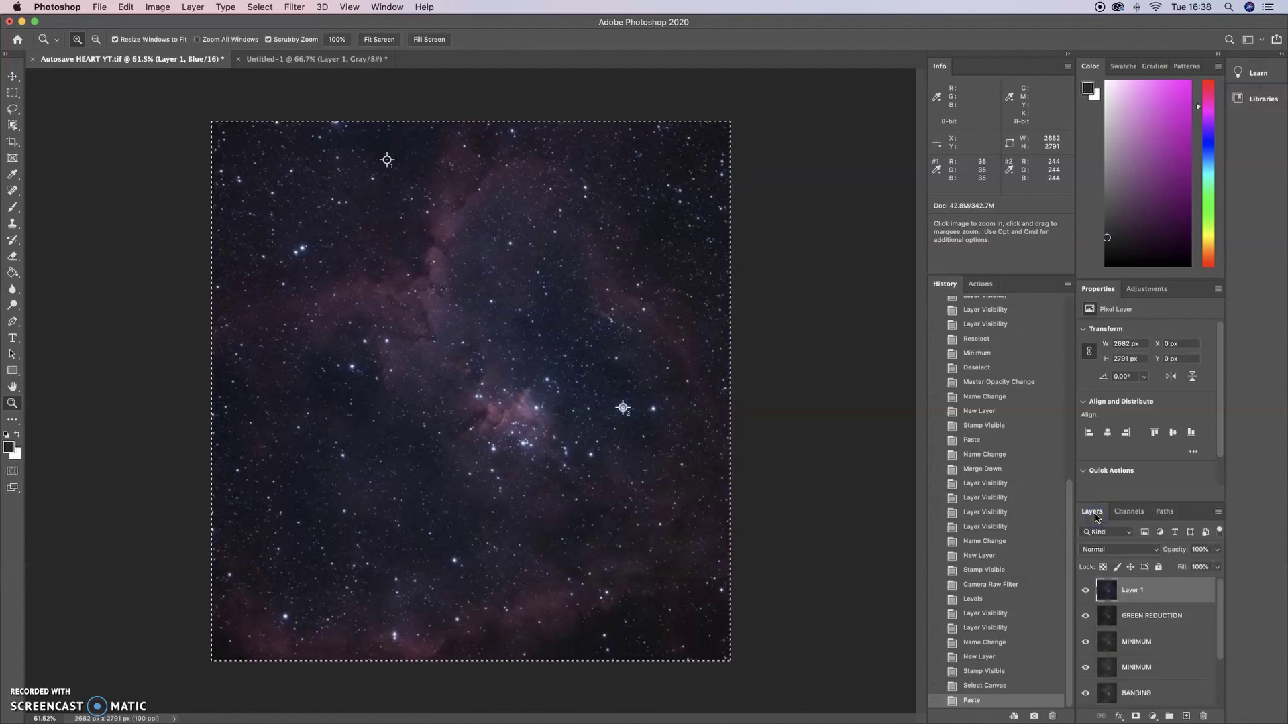
pyautogui.click(259, 7)
pyautogui.click(272, 34)
pyautogui.click(158, 7)
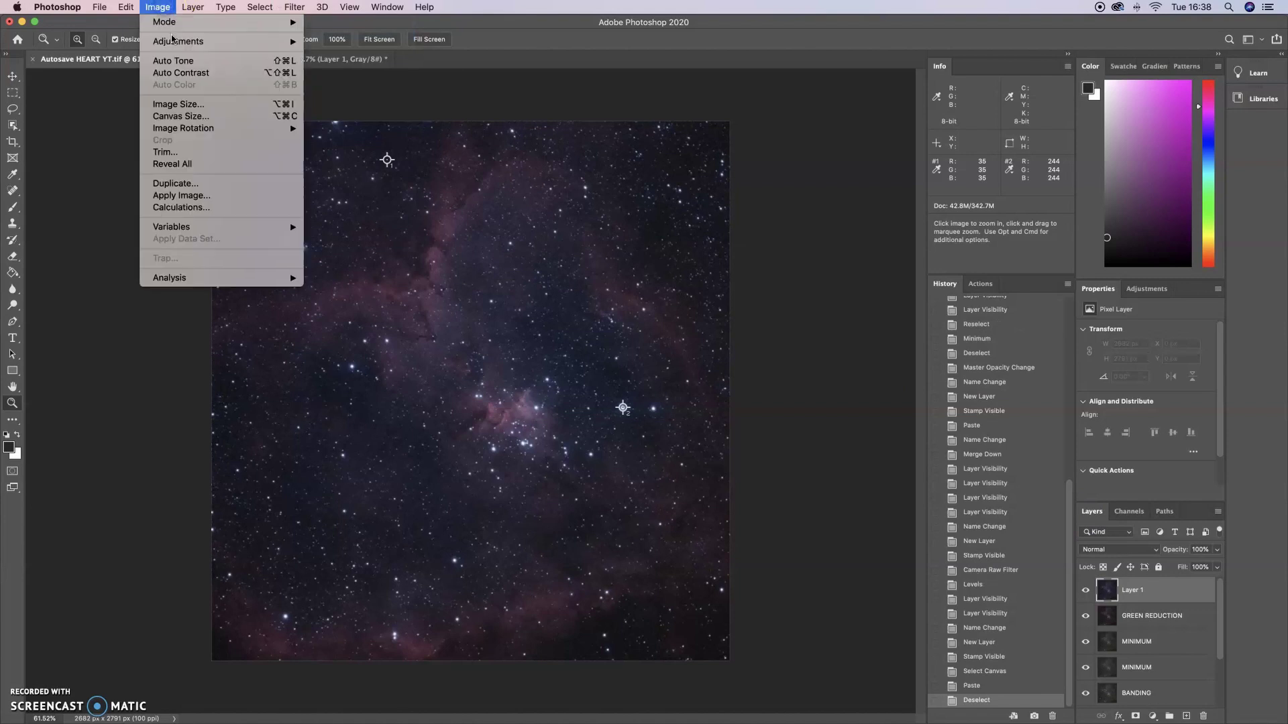
pyautogui.press('super+l')
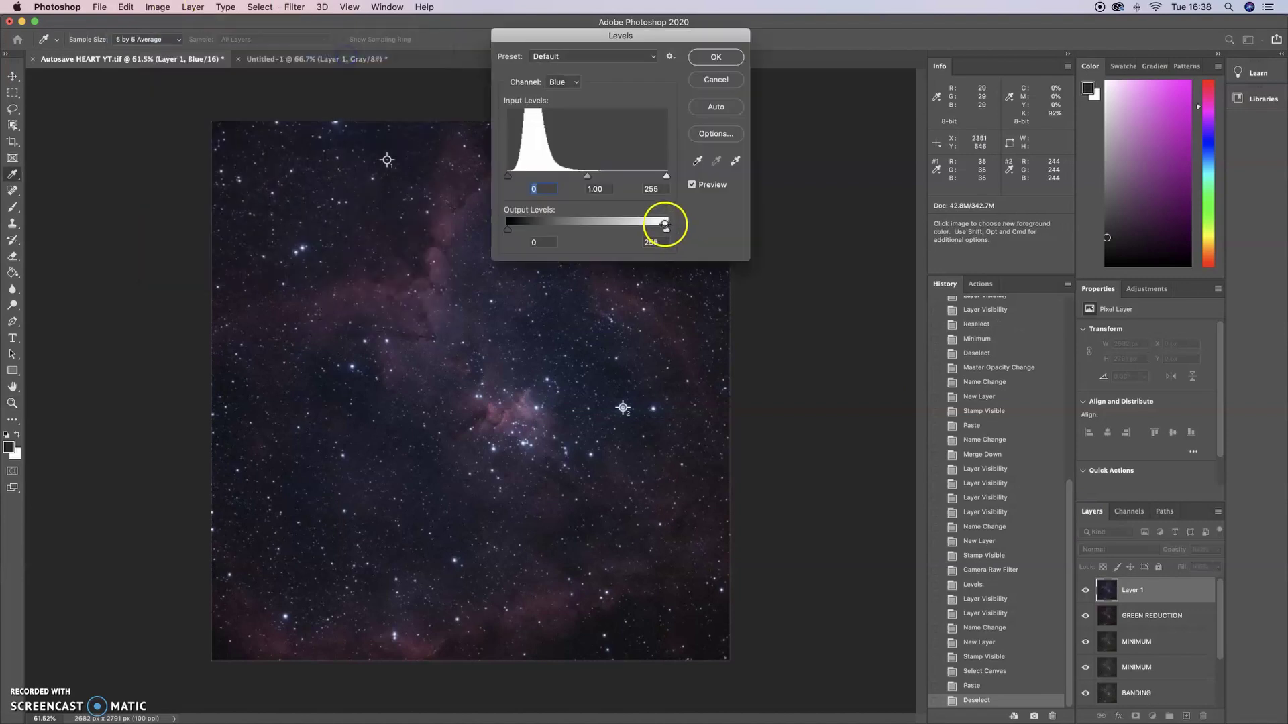
pyautogui.moveTo(507, 176); pyautogui.dragTo(509, 176)
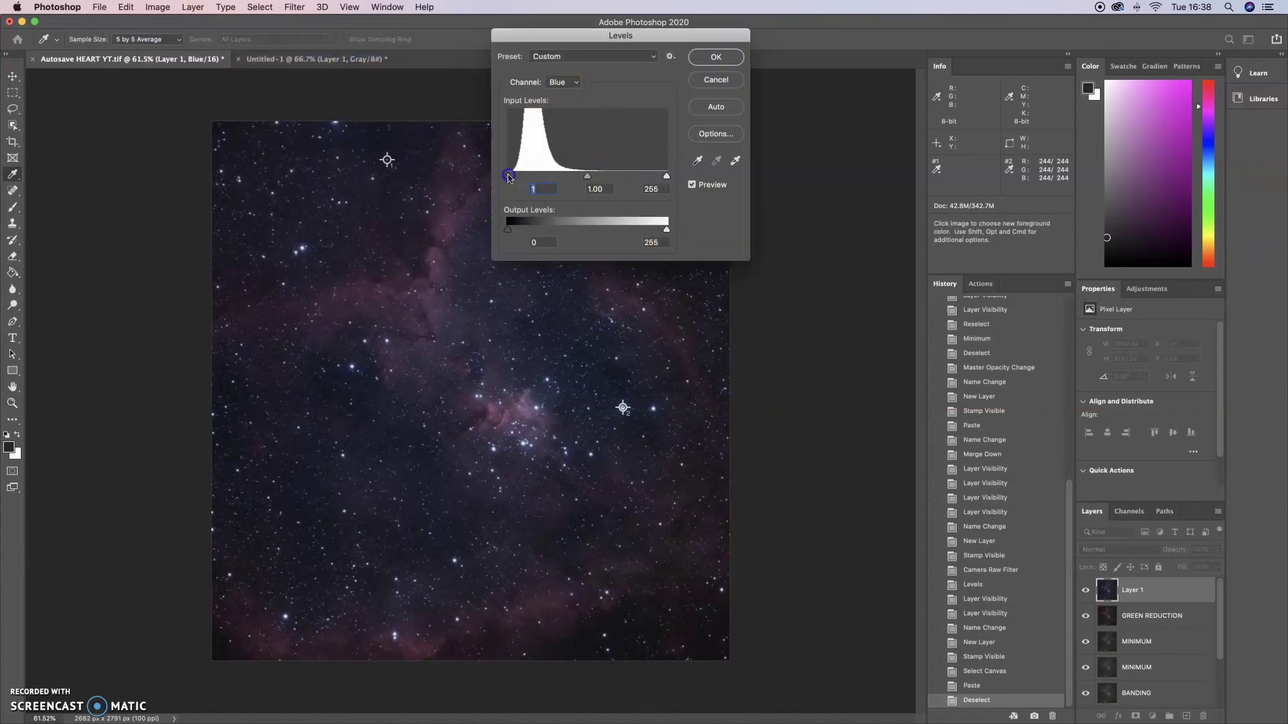
pyautogui.click(712, 80)
# Step: Target the RGB composite of the top layer and darken its Blue channel slightly with Levels to reduce the blue cast
pyautogui.click(1129, 512)
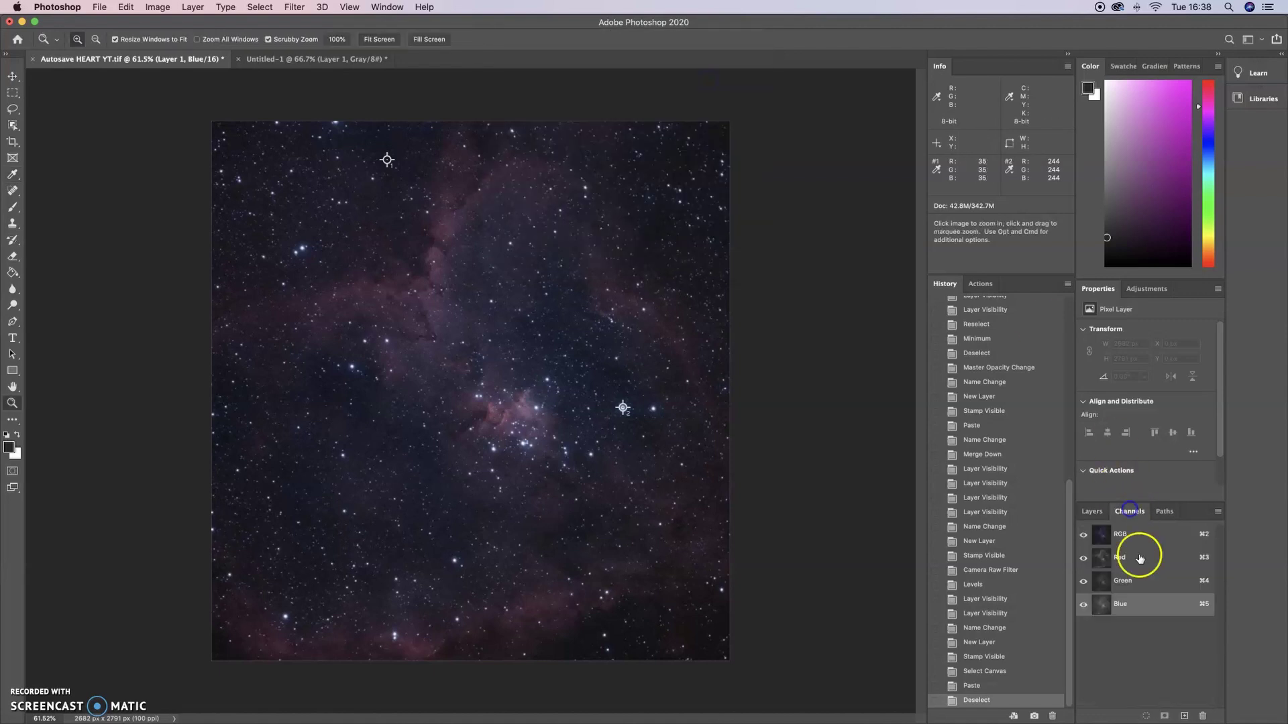
pyautogui.click(1134, 535)
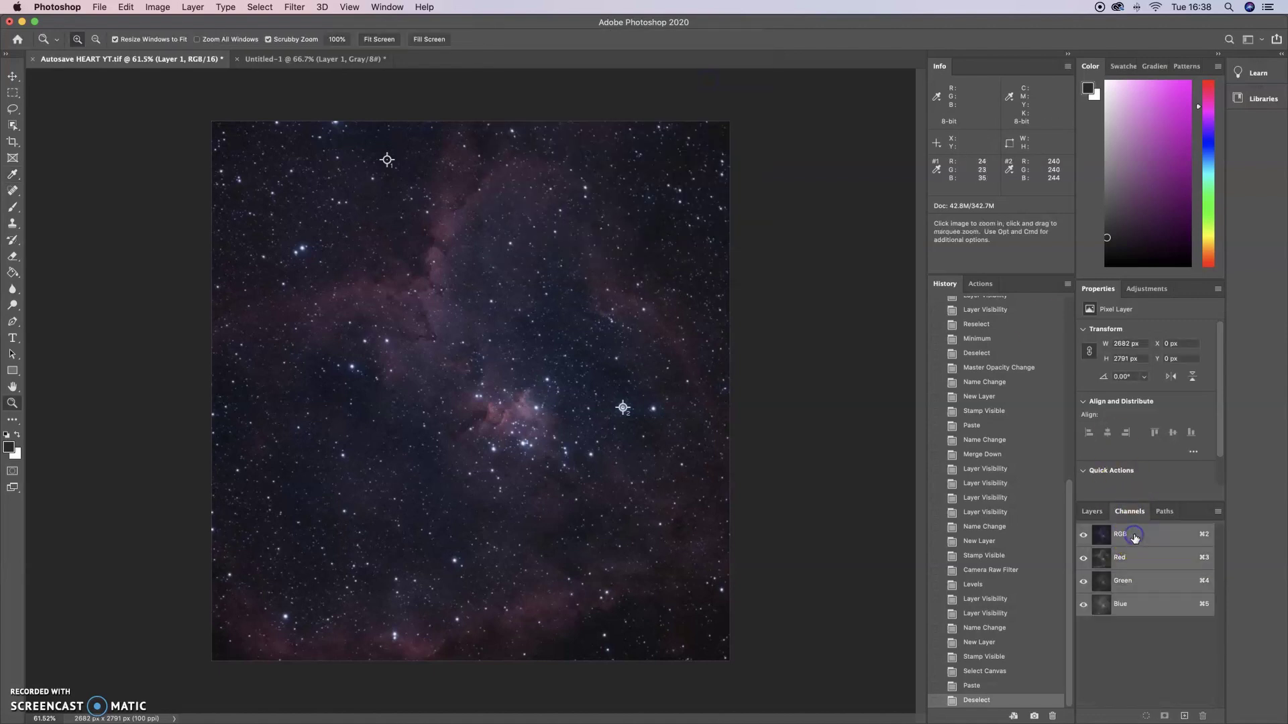
pyautogui.click(1091, 511)
pyautogui.click(157, 7)
pyautogui.moveTo(201, 46)
pyautogui.click(352, 49)
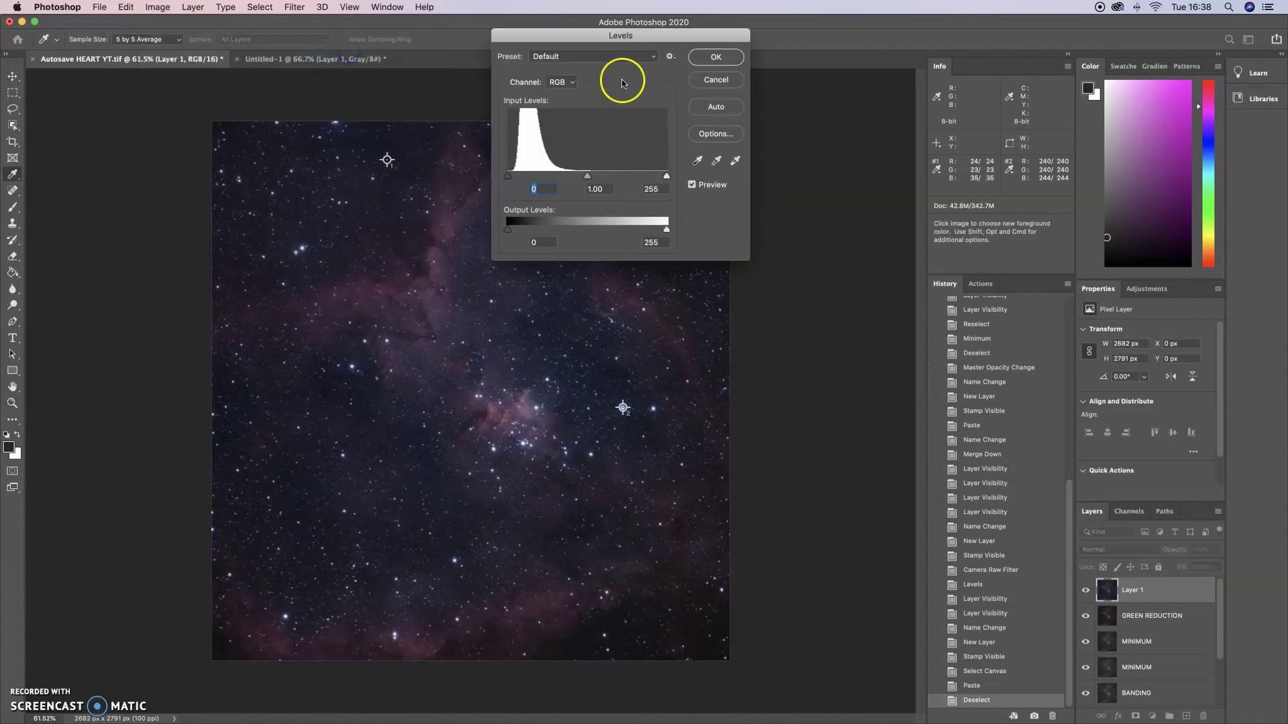
pyautogui.click(561, 81)
pyautogui.click(563, 116)
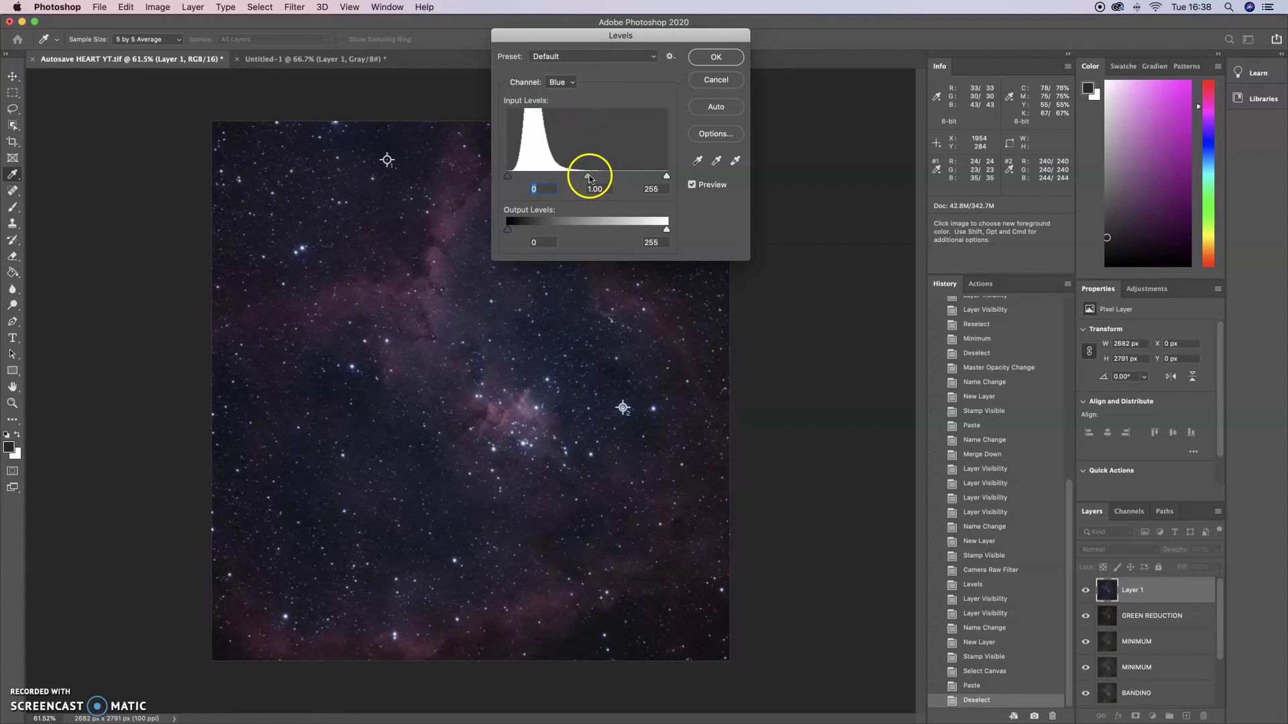
pyautogui.press('Return')
pyautogui.press('z')
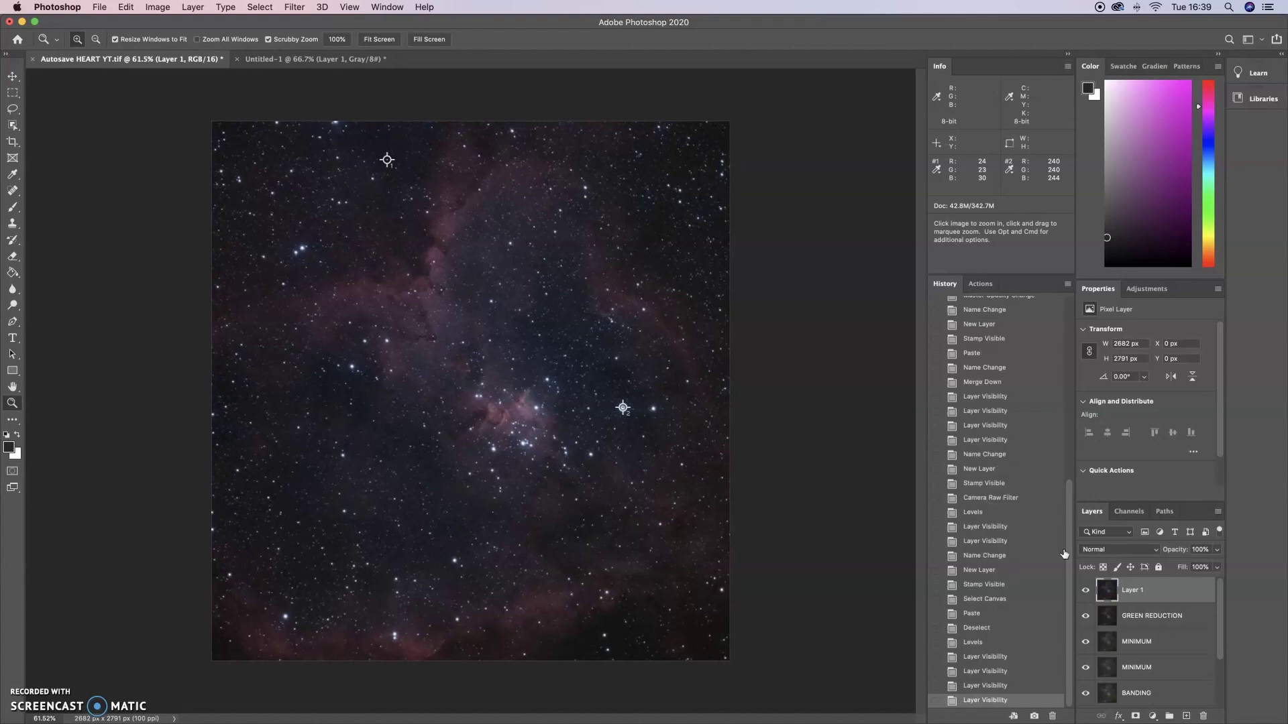
# Step: Stamp the visible layers into a new layer and copy its entire Red channel into the Untitled-1 grayscale document
pyautogui.press('super+alt+shift+e')
pyautogui.click(1127, 512)
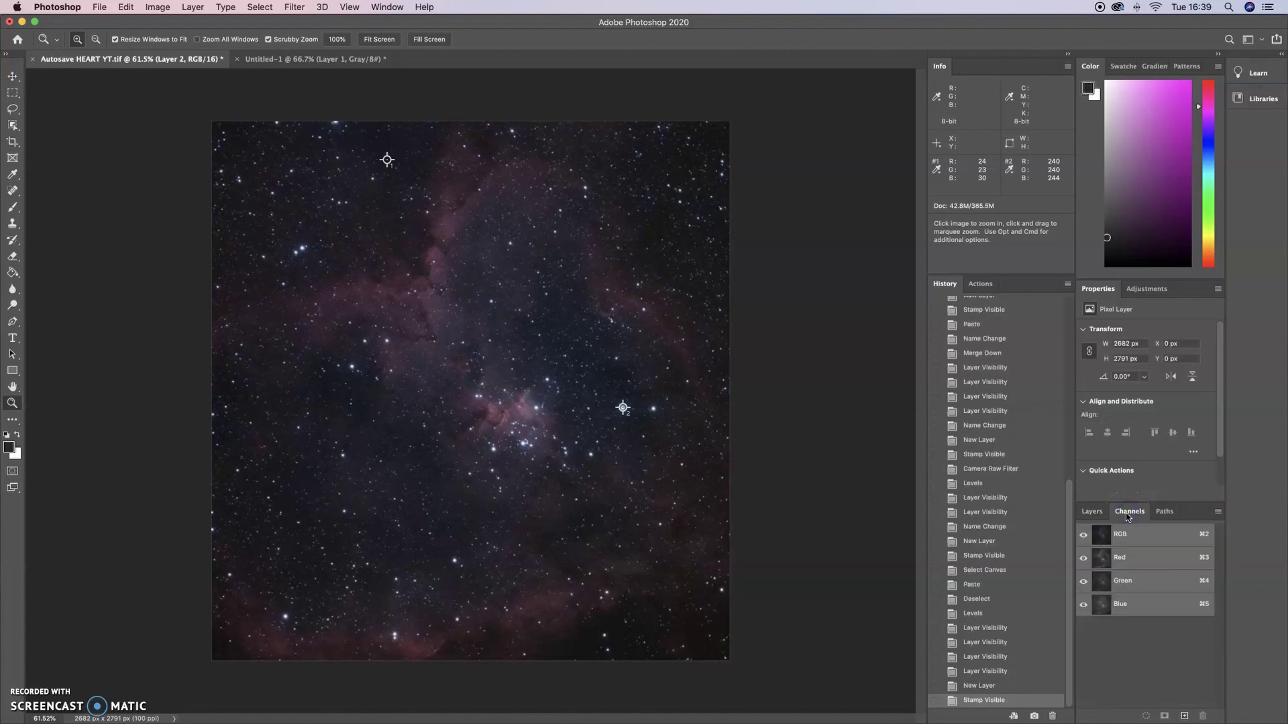
pyautogui.click(1130, 558)
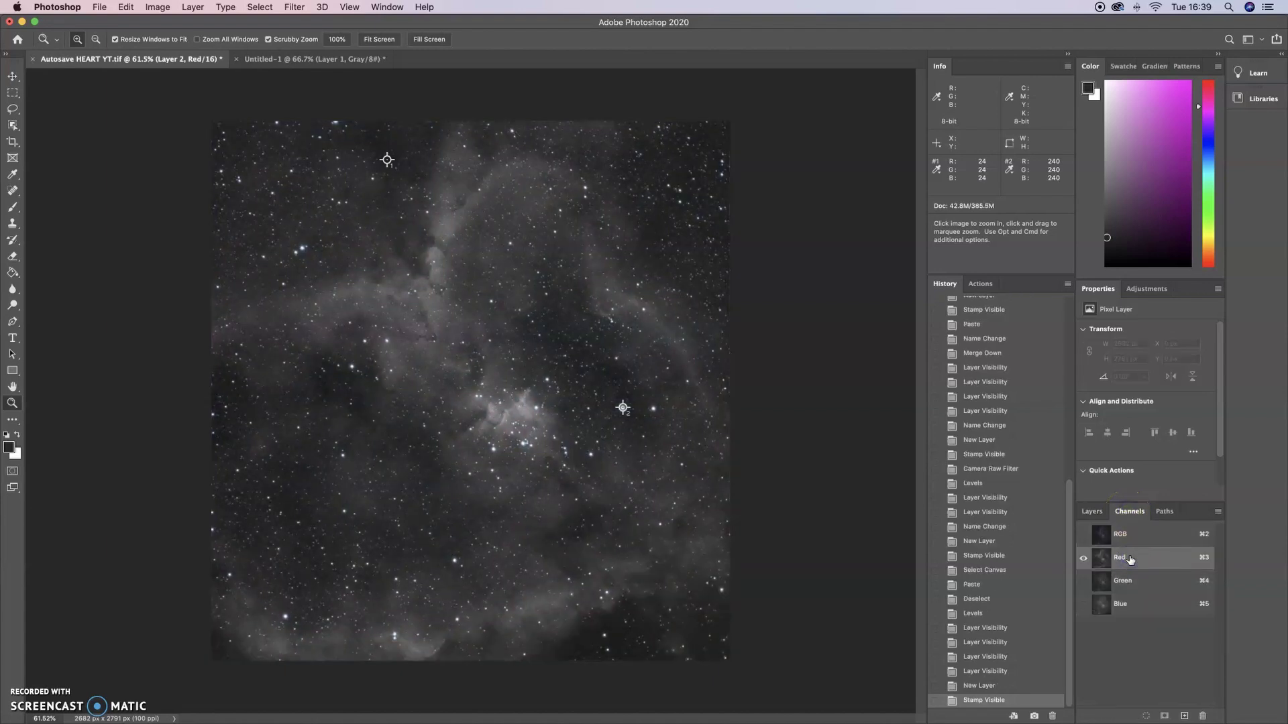
pyautogui.press('super+a')
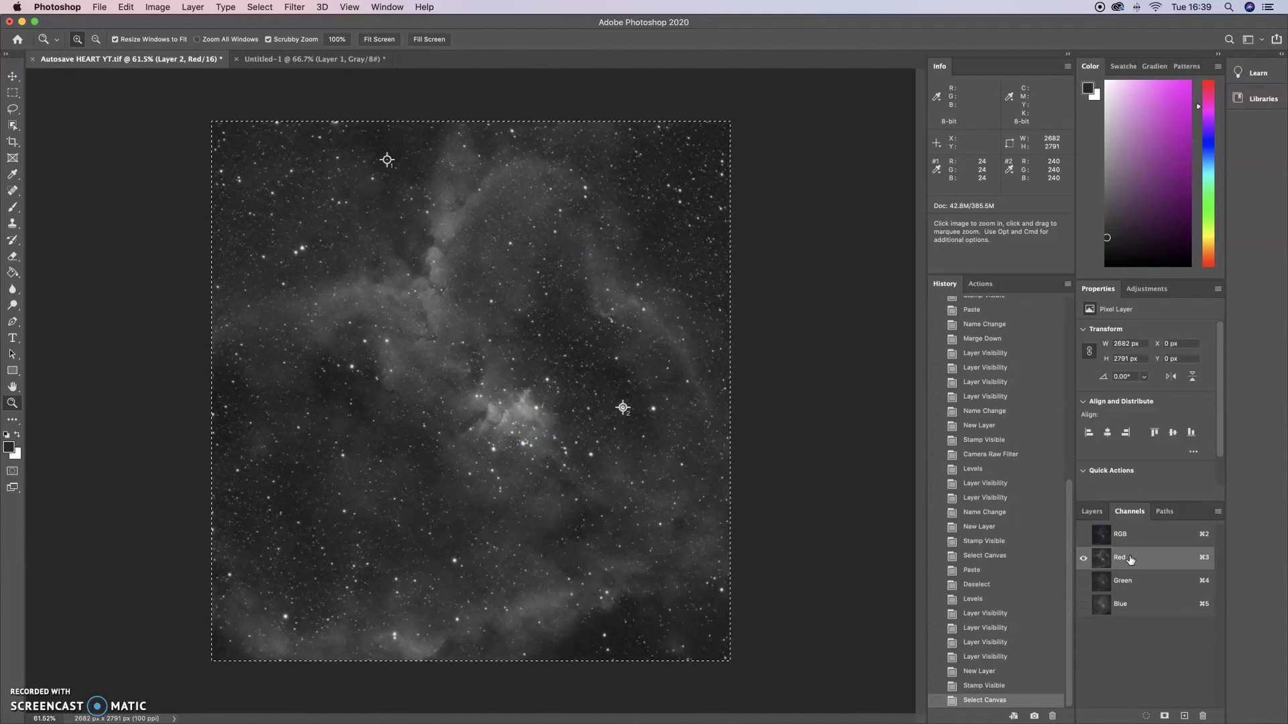
pyautogui.click(344, 58)
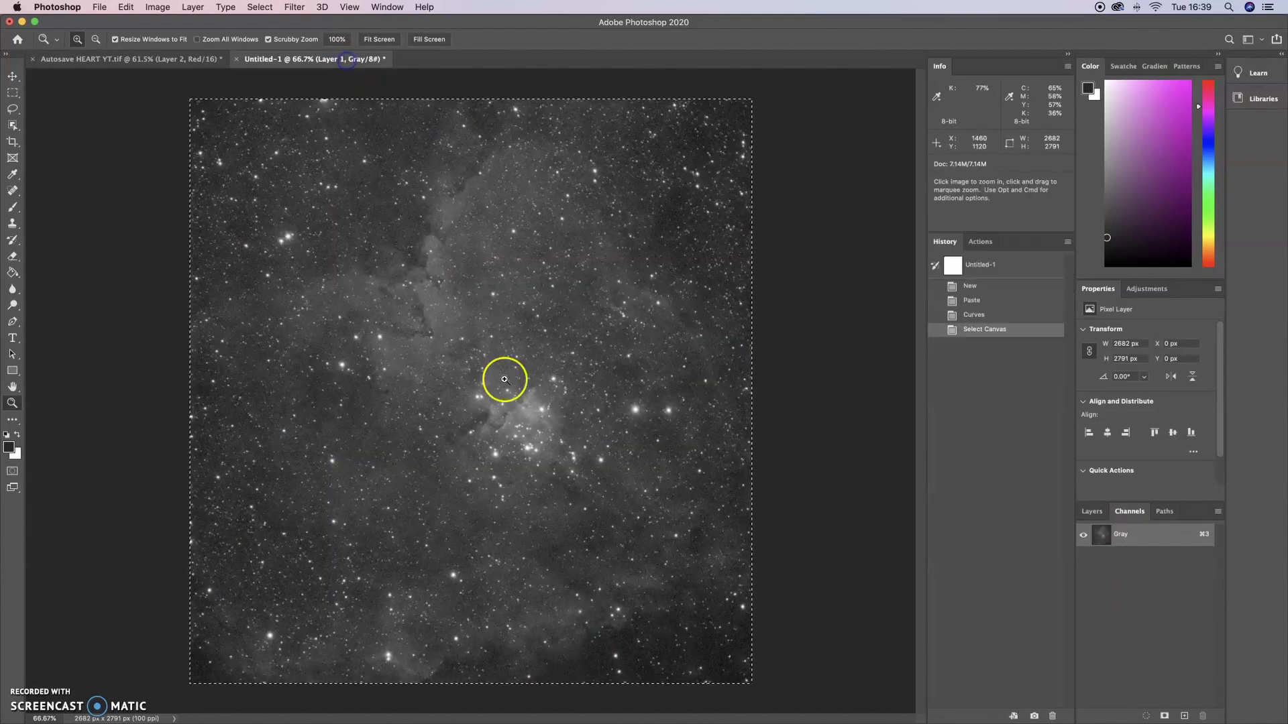
pyautogui.press('super+v')
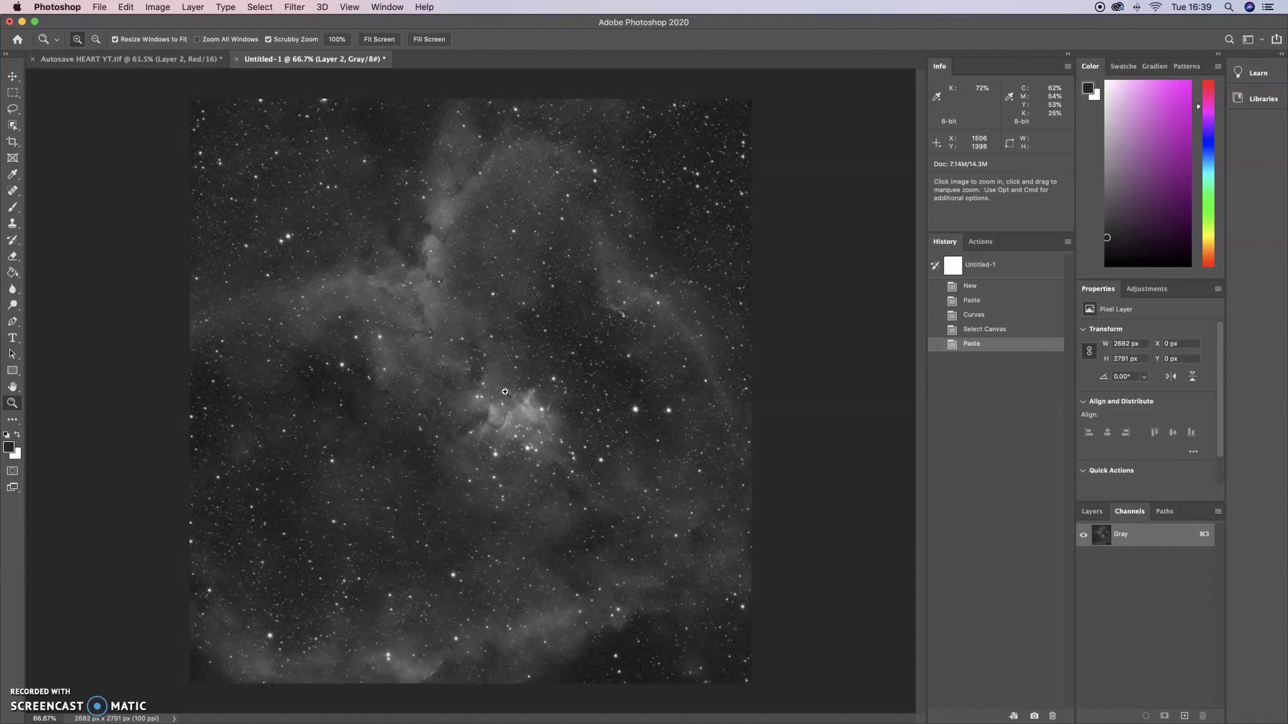
# Step: Brighten the pasted red channel slightly with a Curves point at input 86, output 84
pyautogui.click(168, 5)
pyautogui.moveTo(222, 38)
pyautogui.click(329, 59)
pyautogui.moveTo(886, 143); pyautogui.dragTo(888, 148)
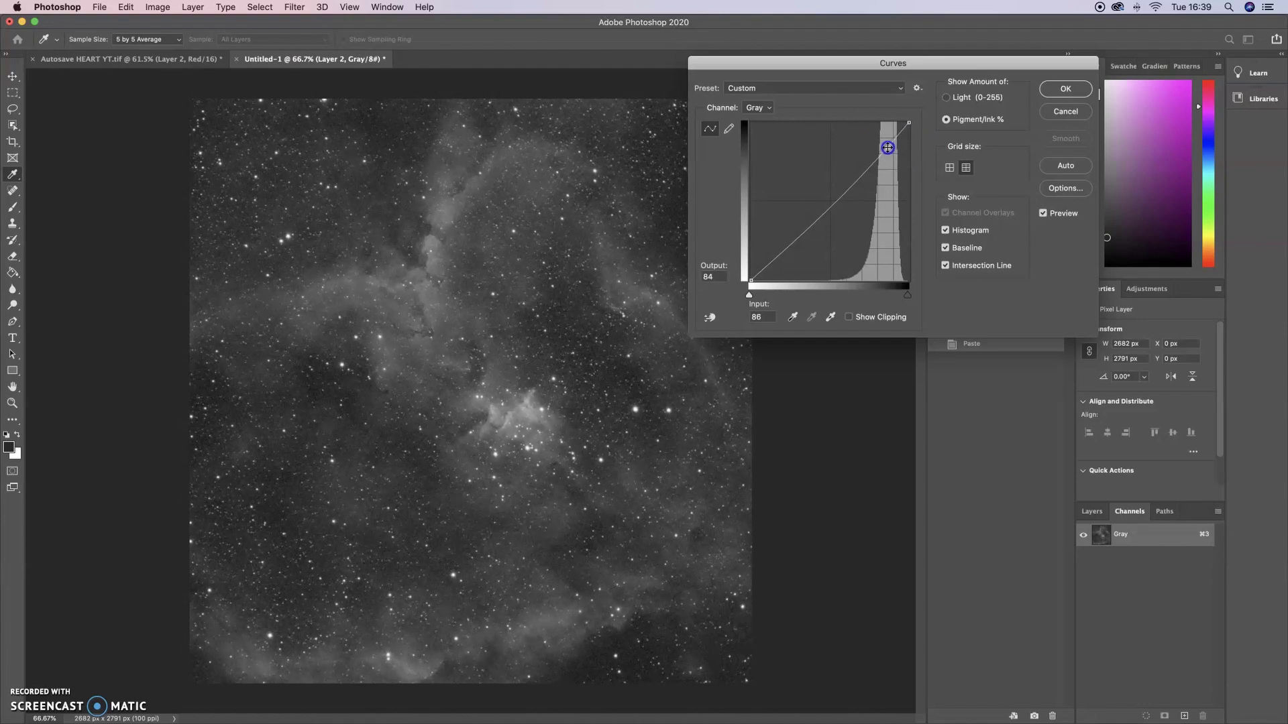
pyautogui.click(1057, 89)
pyautogui.press('z')
# Step: Copy the entire brightened image into the Red channel of the Heart Nebula image and restore the RGB composite
pyautogui.press('super+a')
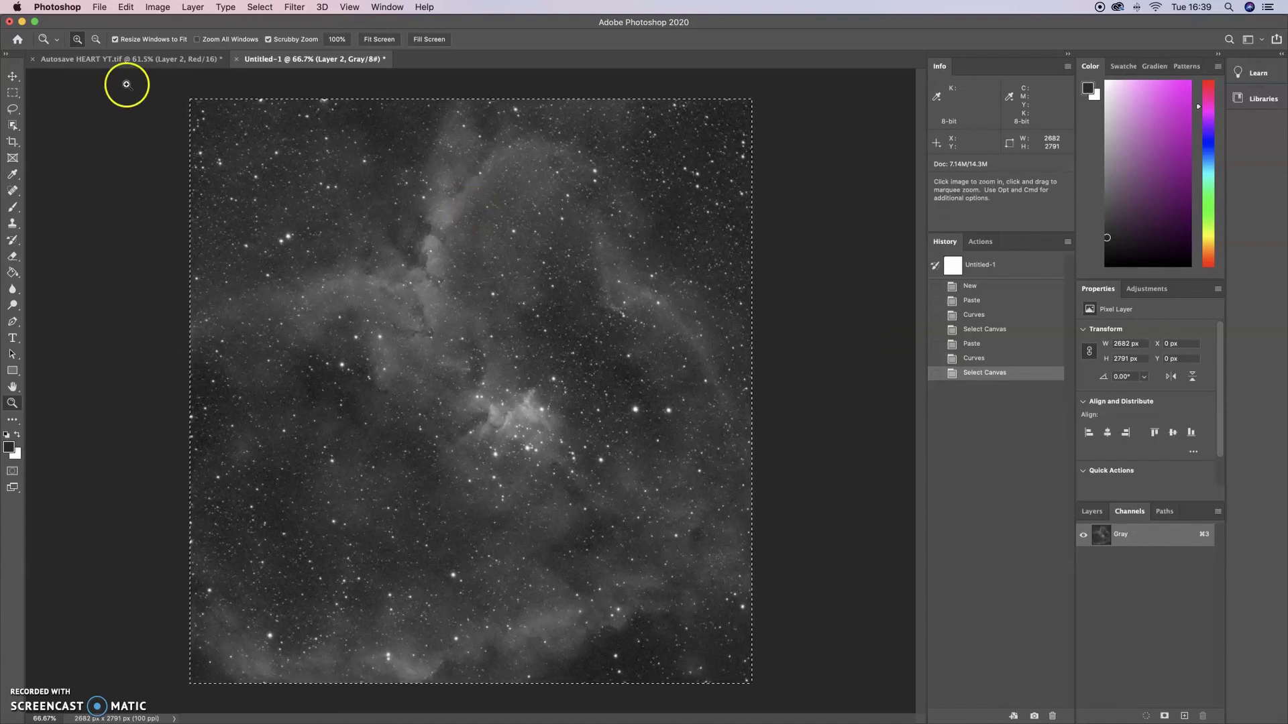
pyautogui.click(129, 60)
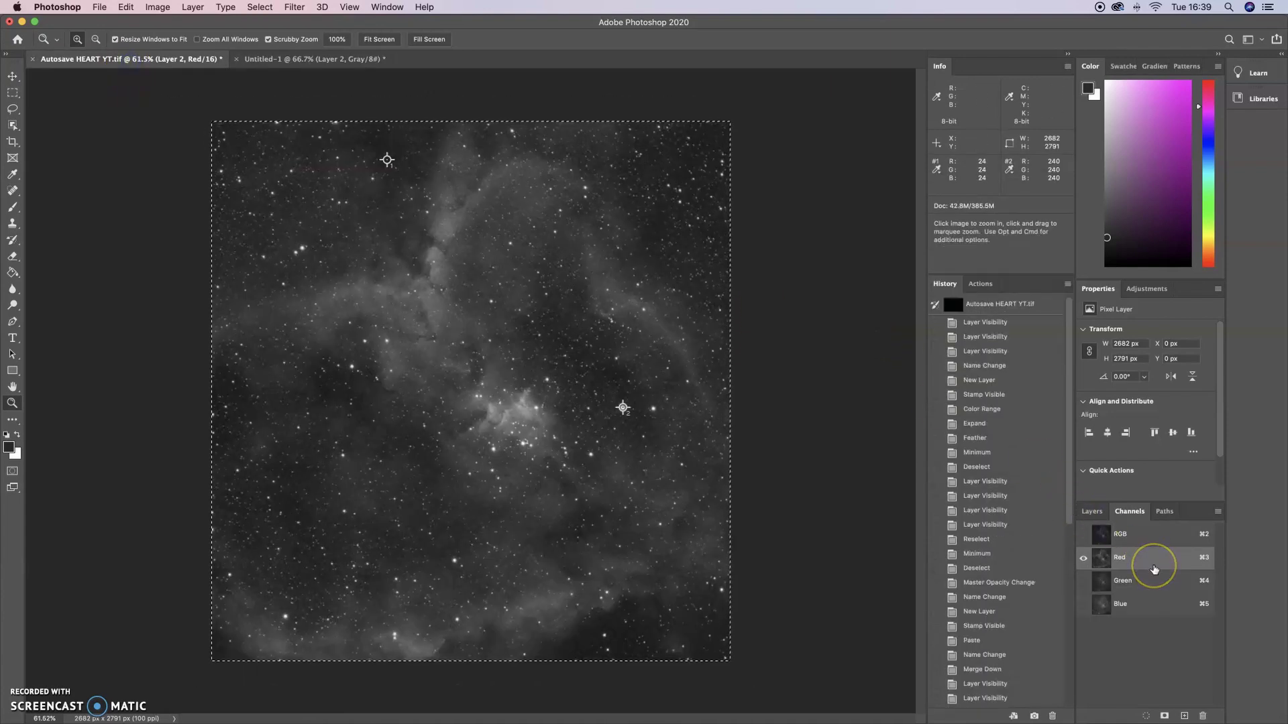
pyautogui.press('super+v')
pyautogui.click(1115, 553)
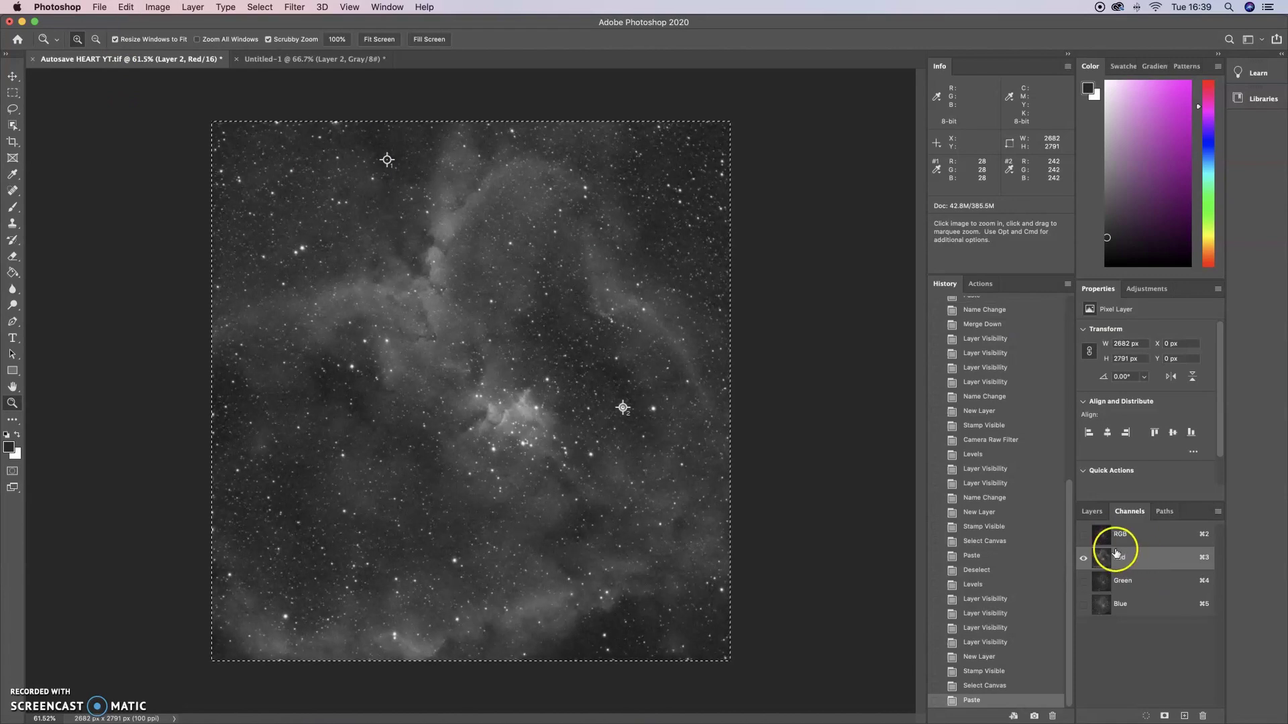
pyautogui.click(1083, 535)
pyautogui.click(1101, 534)
# Step: Compare the nebula image with and without Layer 2, which holds the brightened red channel
pyautogui.click(1093, 512)
pyautogui.click(1084, 591)
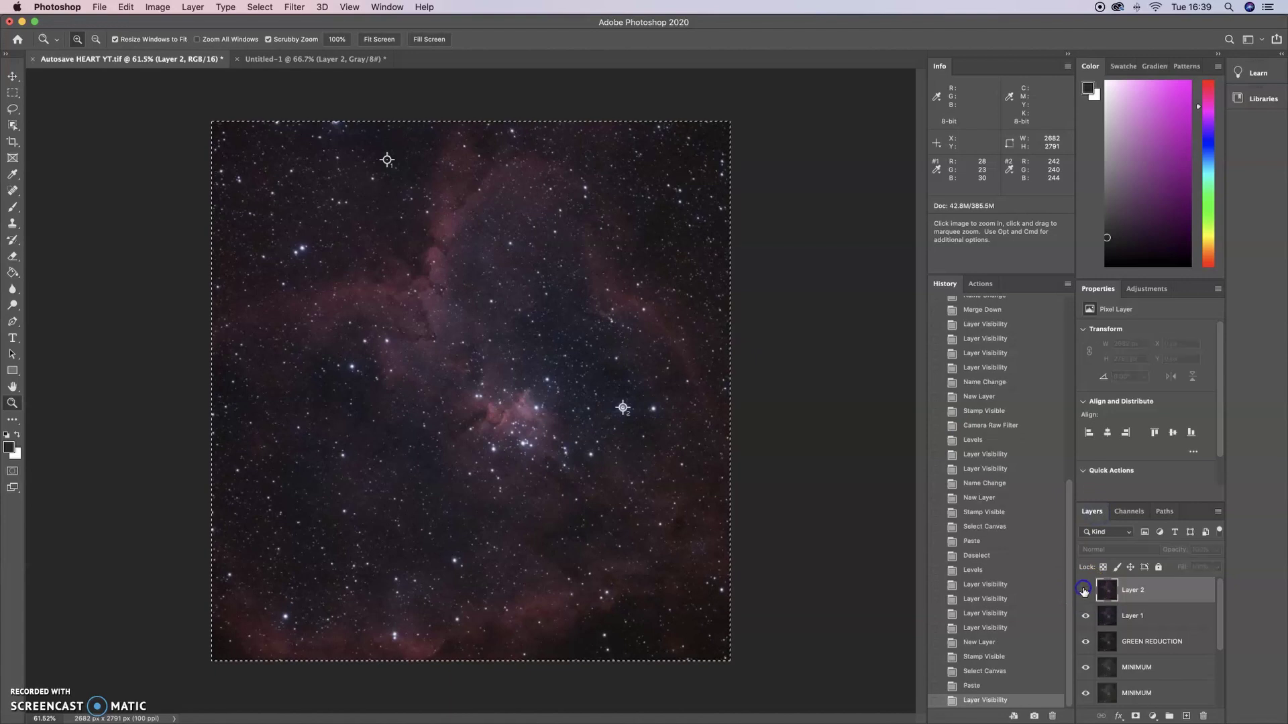
pyautogui.click(1084, 590)
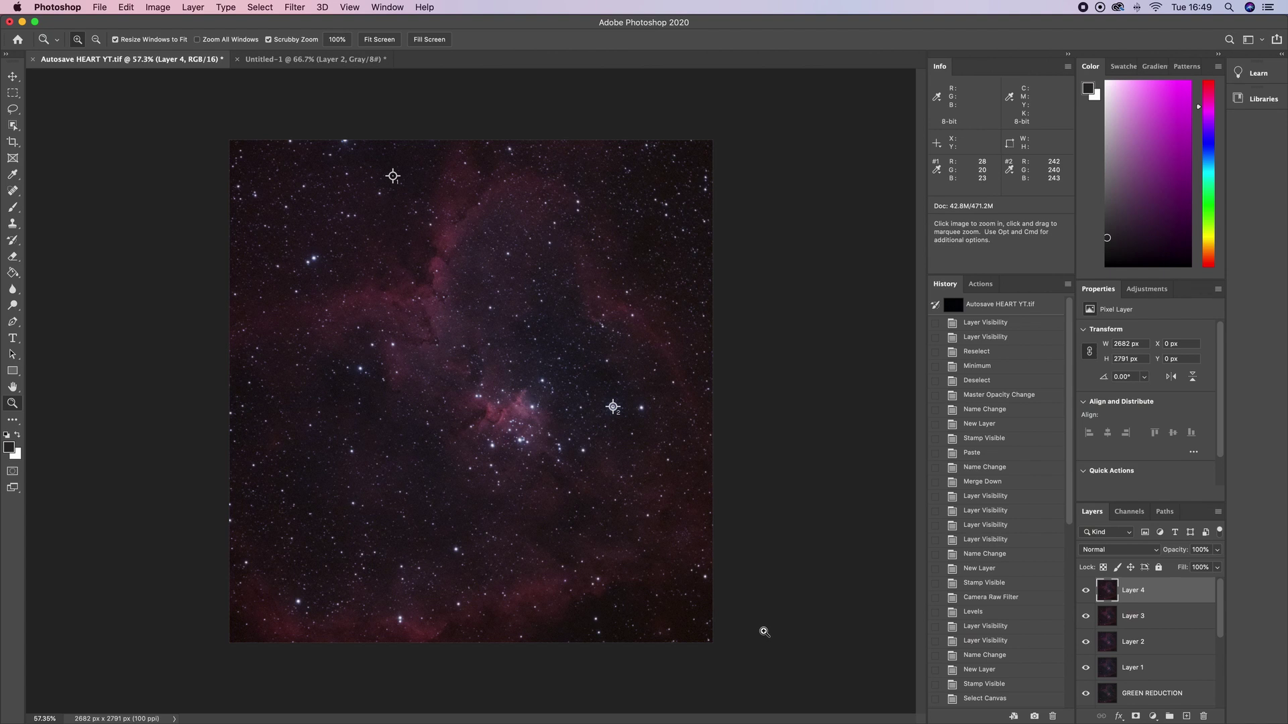
# Step: Set Noise Reduction to 37 for Layer 4 in the Camera Raw Filter and check the result across the whole nebula
pyautogui.click(299, 6)
pyautogui.click(321, 89)
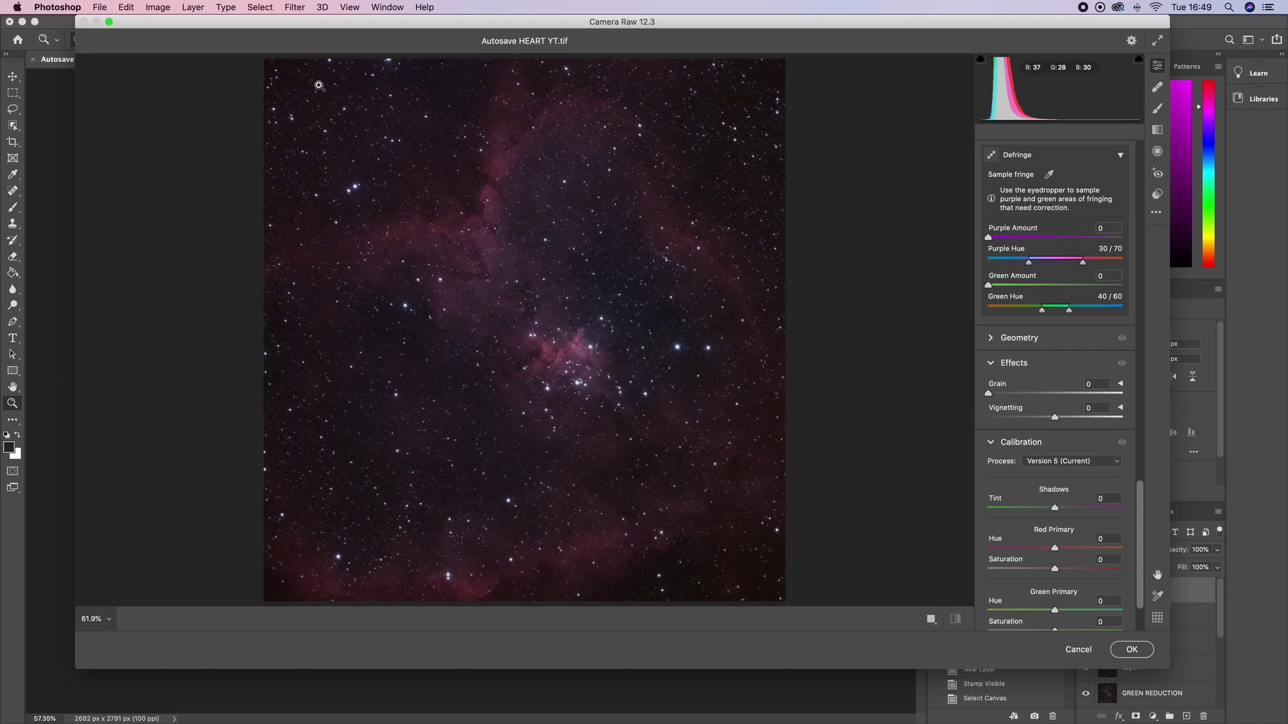
pyautogui.click(386, 145)
pyautogui.scroll(-1, 1053, 389)
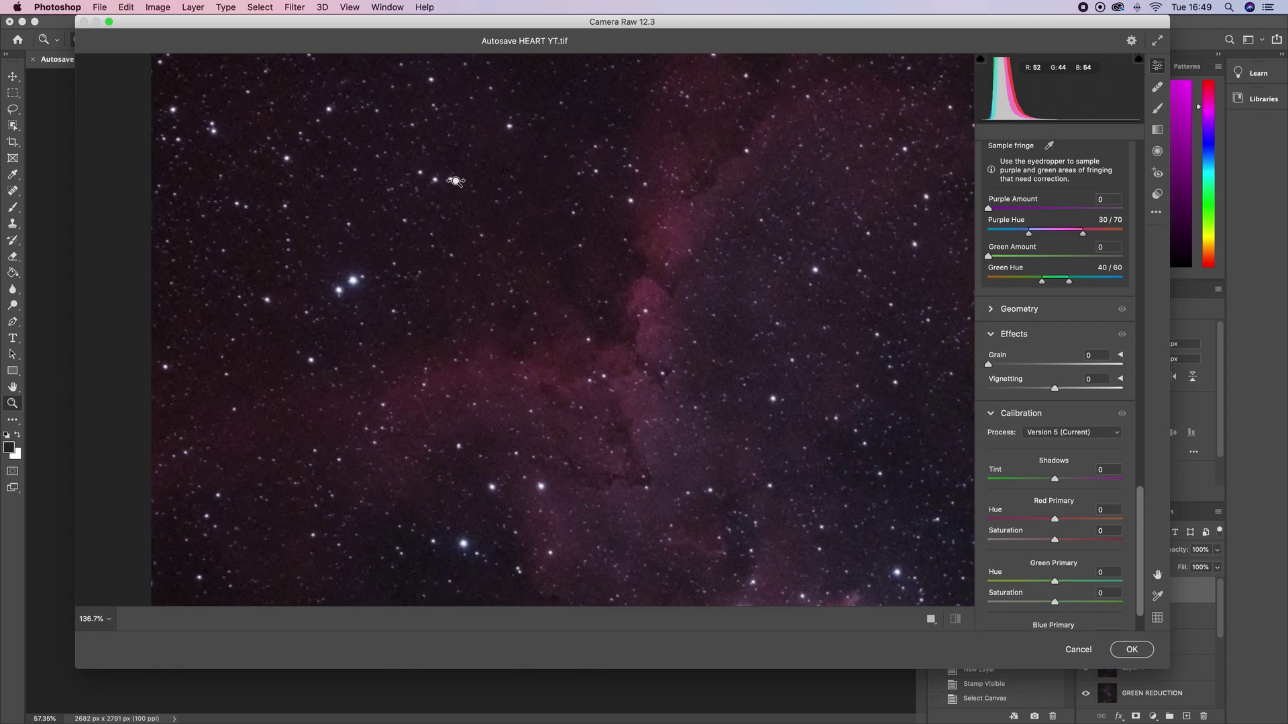
pyautogui.moveTo(1140, 515); pyautogui.dragTo(1151, 263)
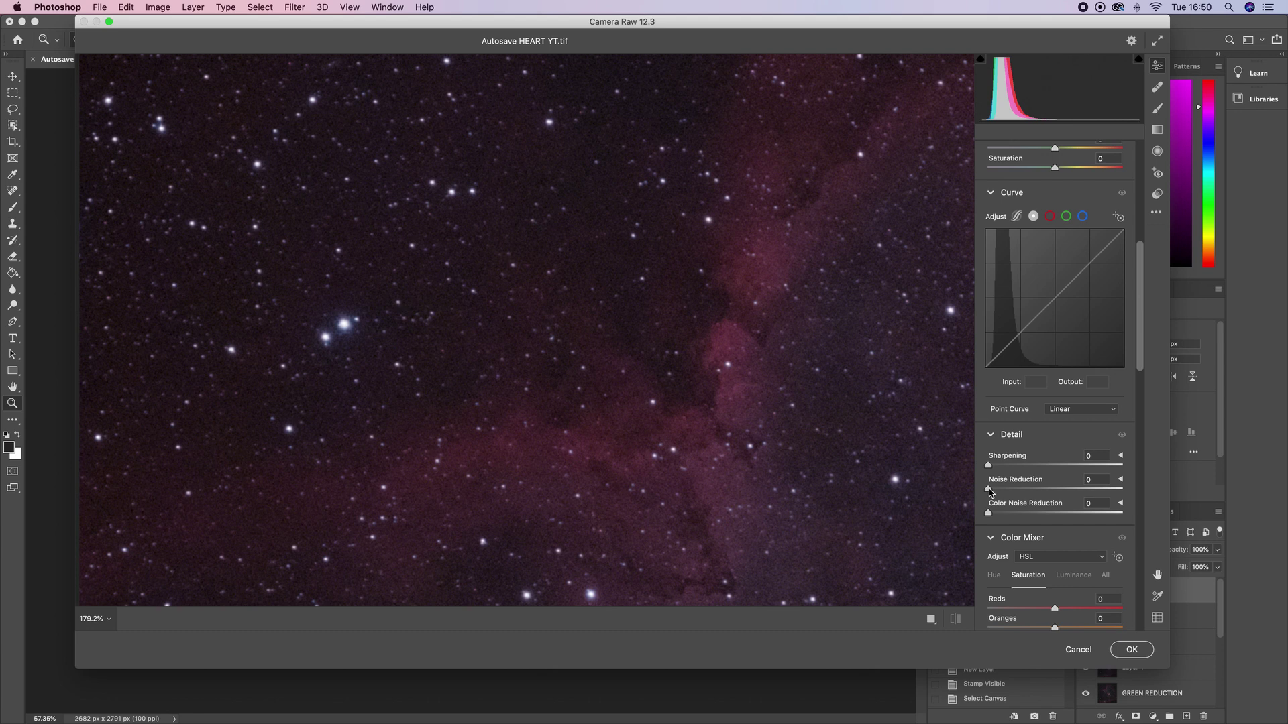
pyautogui.moveTo(999, 491); pyautogui.dragTo(1038, 491)
pyautogui.keyDown('alt'); pyautogui.click(717, 411); pyautogui.keyUp('alt')
pyautogui.keyDown('alt'); pyautogui.click(669, 475); pyautogui.keyUp('alt')
pyautogui.click(669, 475)
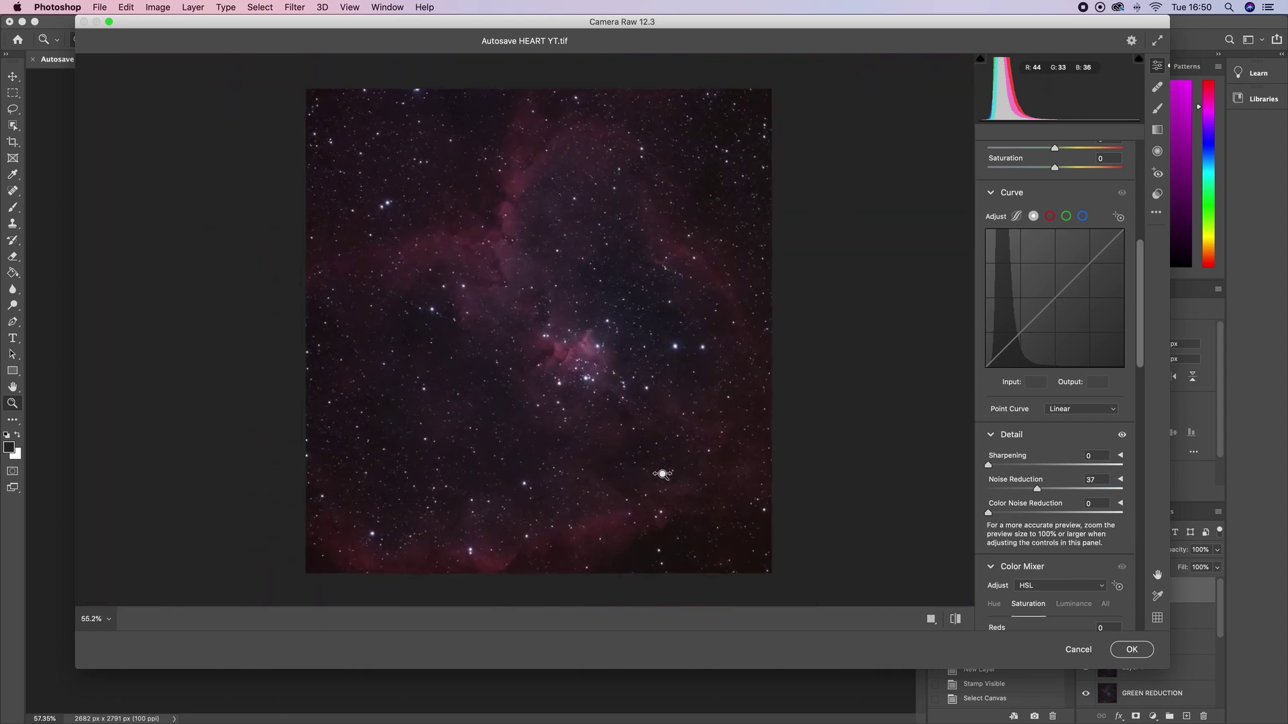
pyautogui.scroll(10, 1140, 346)
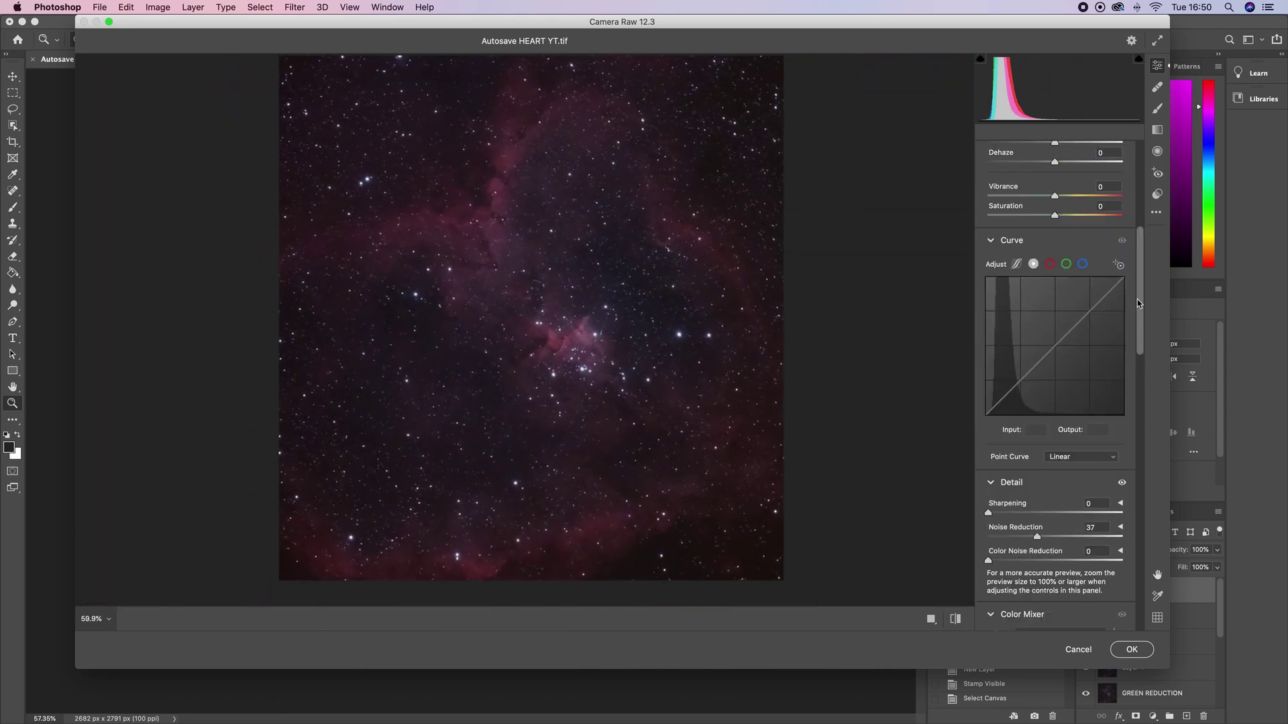